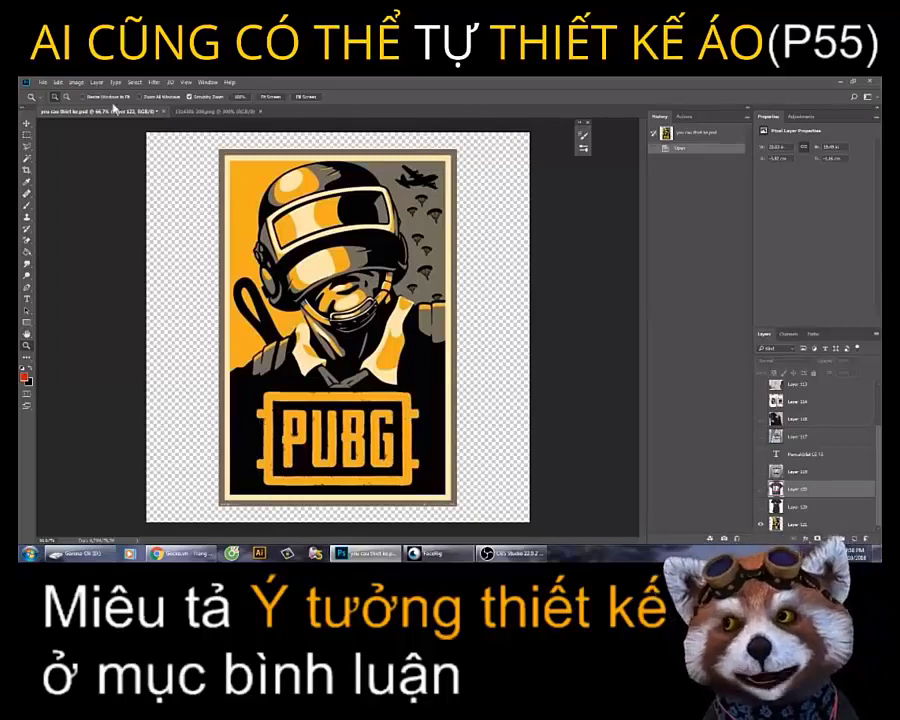
- Create an A3 document (297 × 420 mm) at 72 ppi with a black background
{"action": "left_click", "coordinate": [45, 83]}
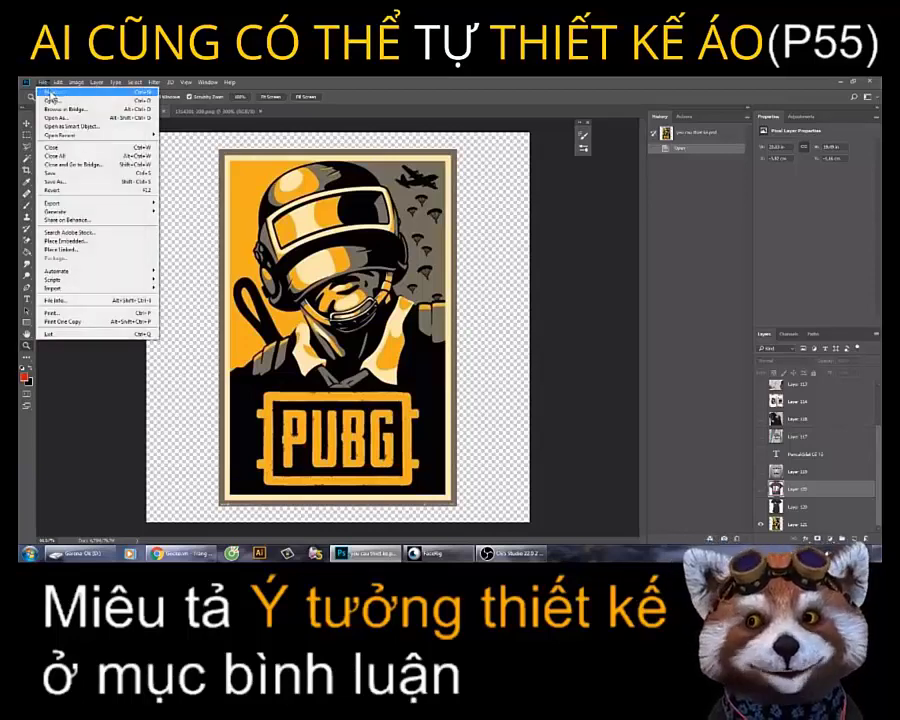
{"action": "left_click", "coordinate": [45, 83]}
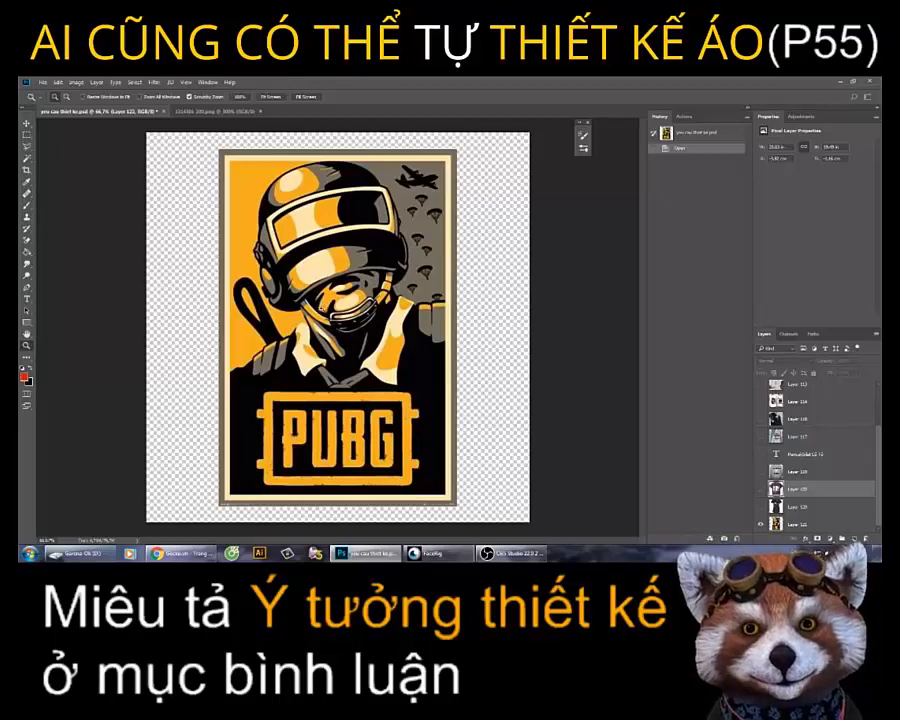
{"action": "key", "text": "ctrl+n"}
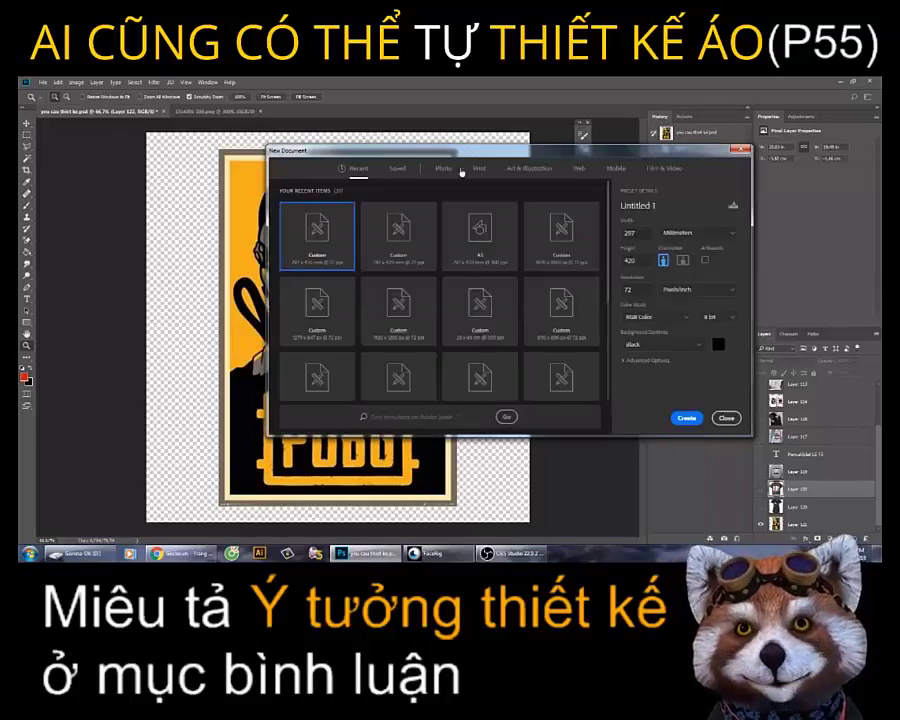
{"action": "left_click_drag", "start_coordinate": [462, 157], "coordinate": [443, 157]}
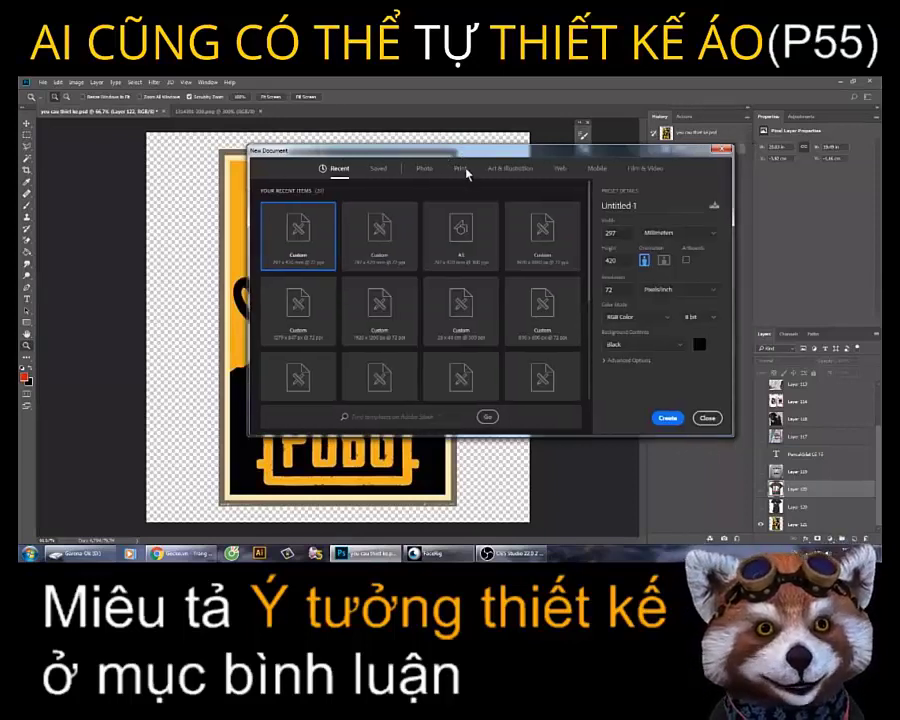
{"action": "left_click", "coordinate": [461, 170]}
{"action": "left_click", "coordinate": [461, 302]}
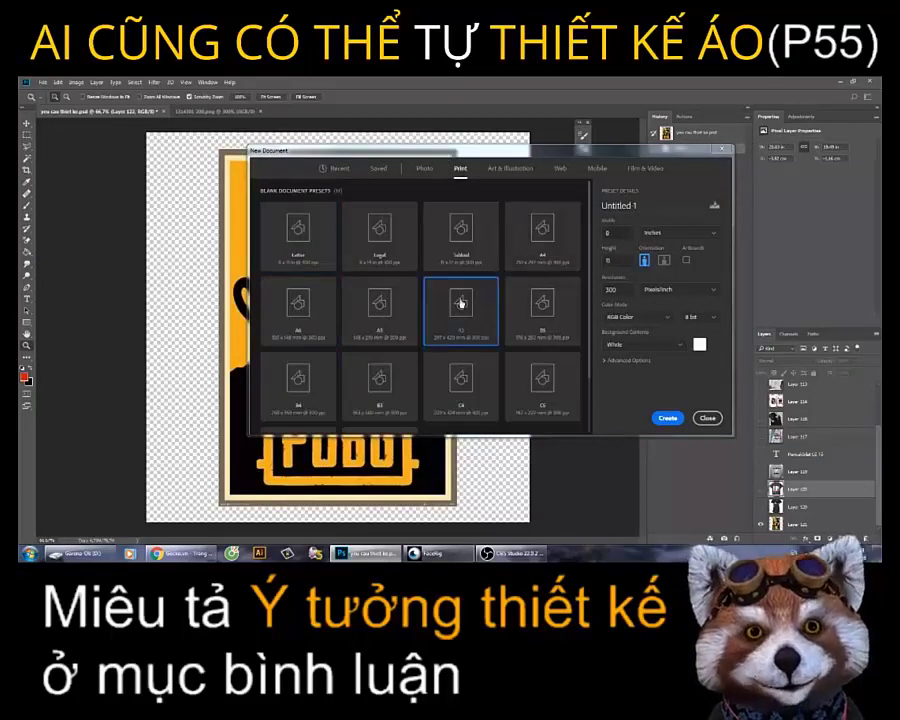
{"action": "type", "text": "72"}
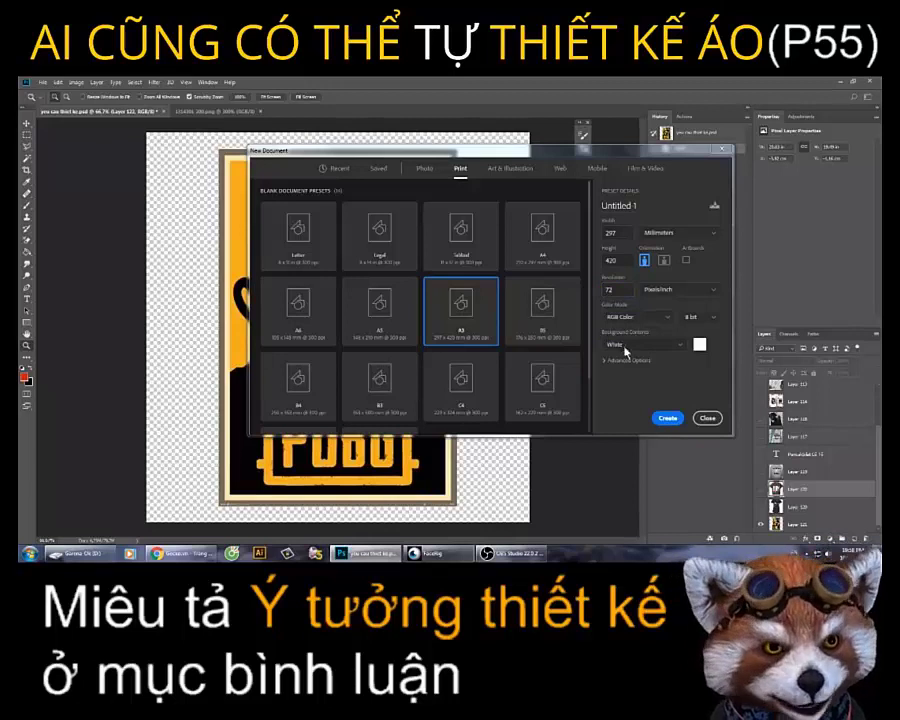
{"action": "left_click", "coordinate": [622, 346]}
{"action": "left_click", "coordinate": [616, 375]}
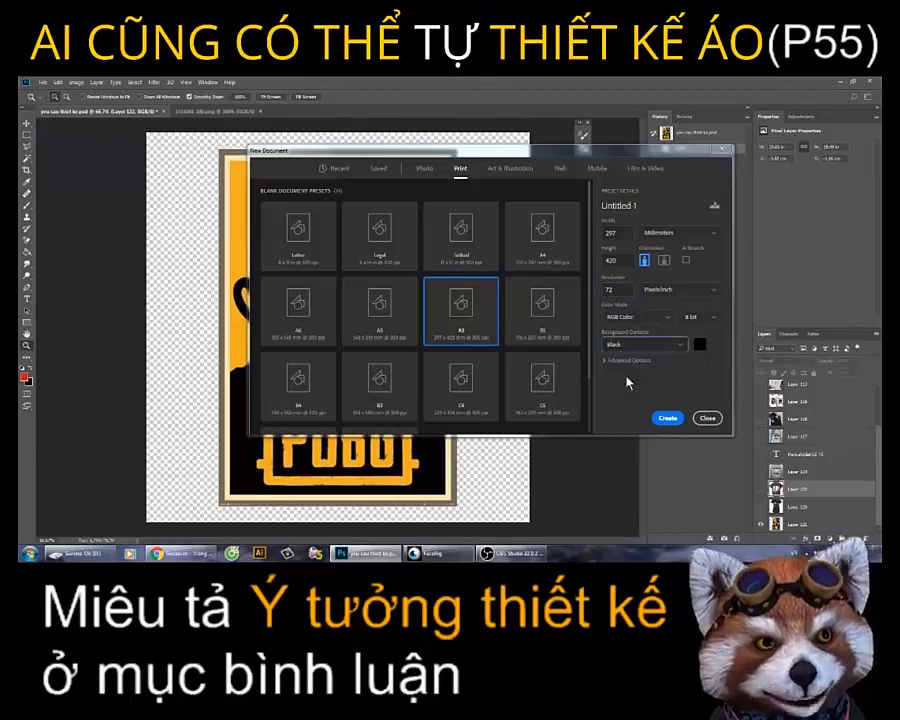
{"action": "left_click", "coordinate": [666, 418]}
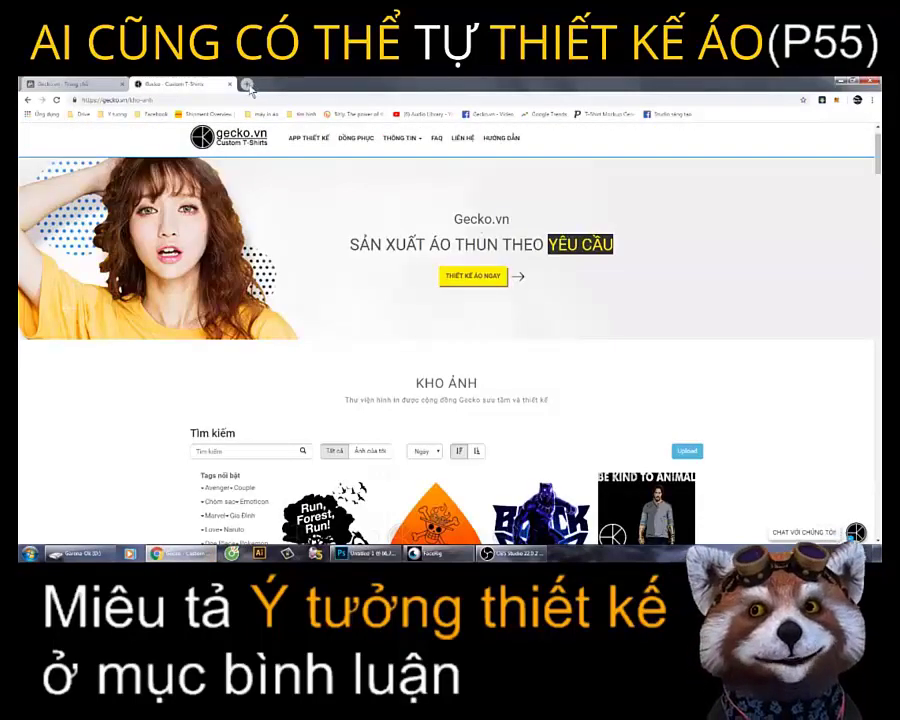
- Search Google for 'pubg' and show the image results
{"action": "left_click", "coordinate": [247, 84]}
{"action": "type", "text": "goo"}
{"action": "key", "text": "Return"}
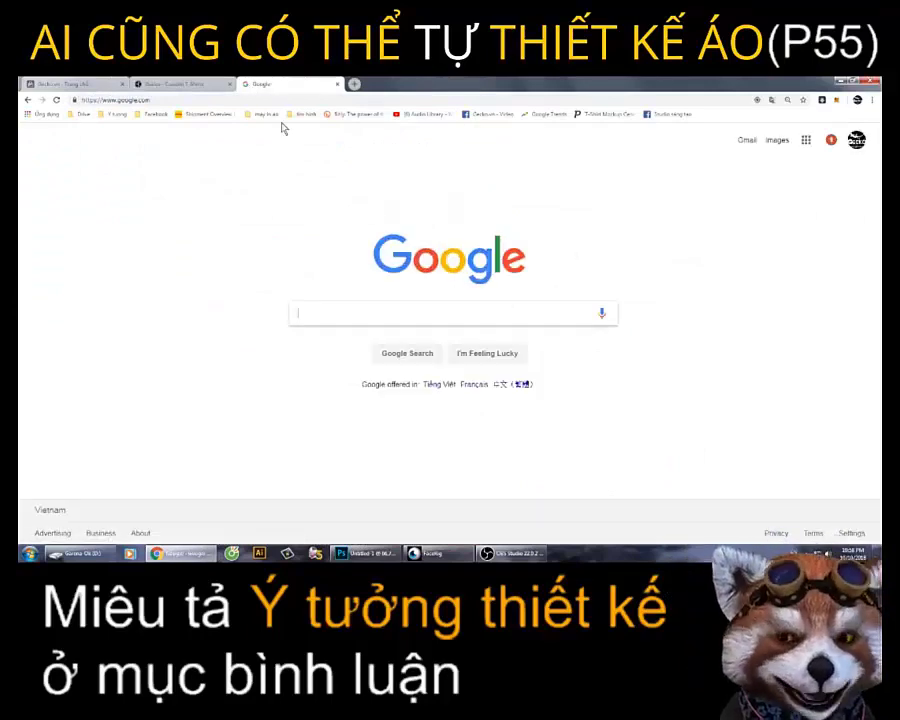
{"action": "type", "text": "pubg"}
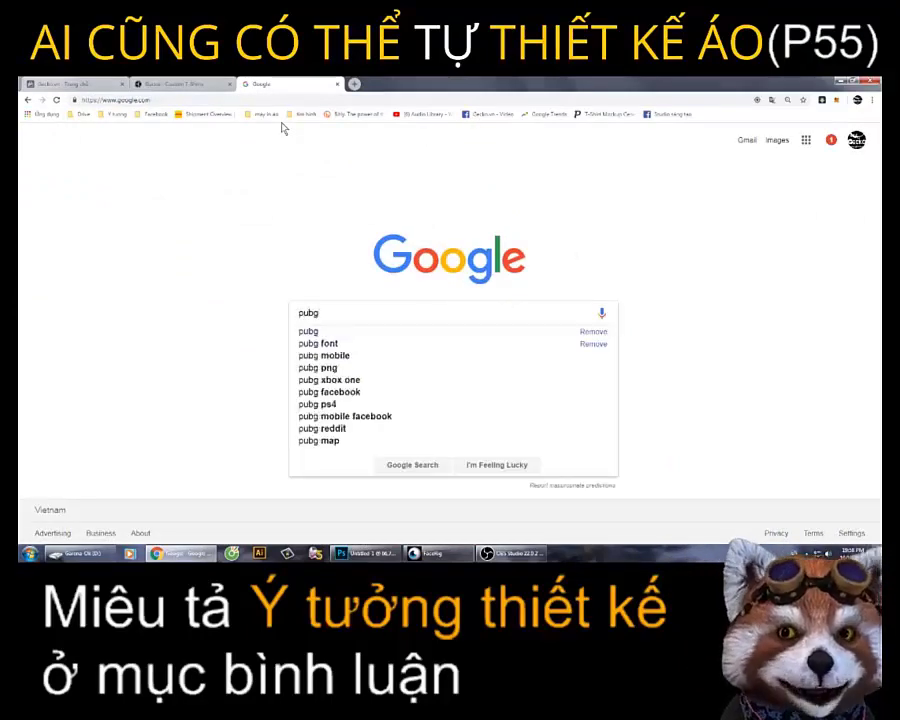
{"action": "key", "text": "Return"}
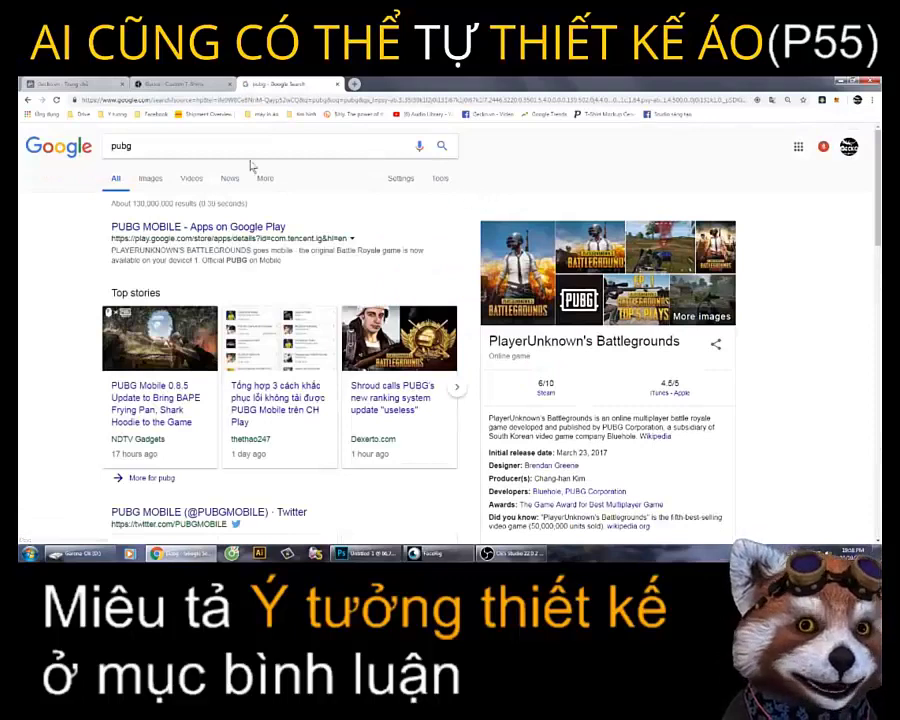
{"action": "left_click", "coordinate": [150, 180]}
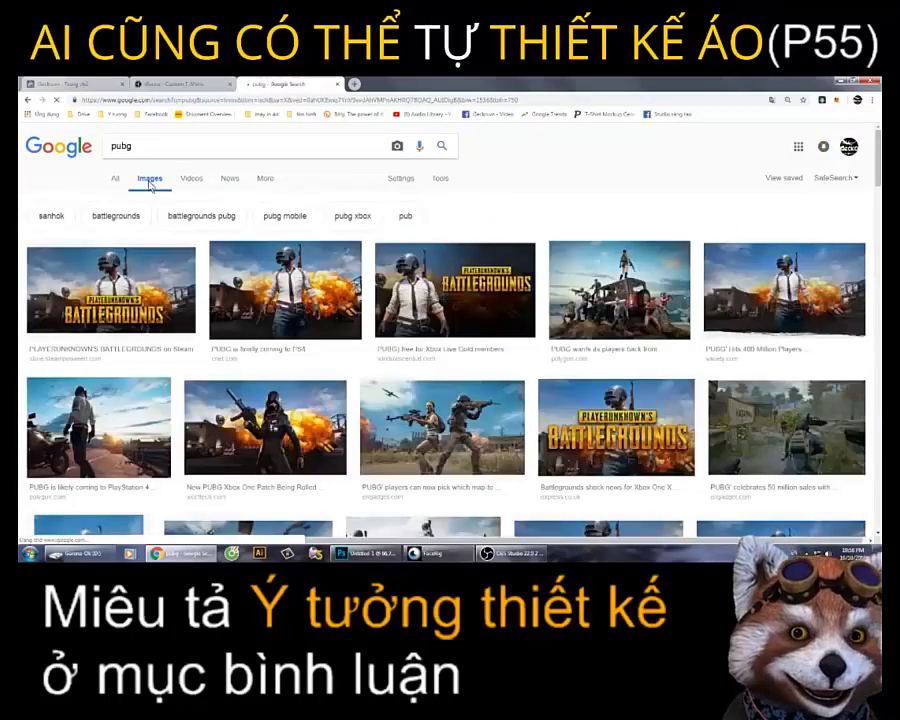
- Filter to large transparent images, open the standing character cutout, then return to Photoshop's poster
{"action": "left_click", "coordinate": [440, 177]}
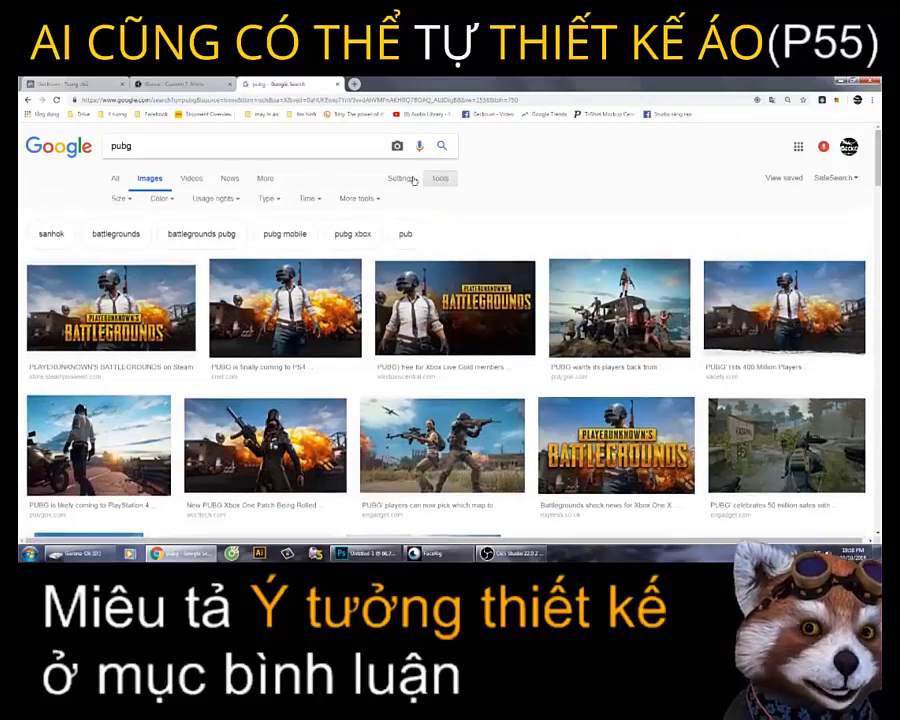
{"action": "left_click", "coordinate": [127, 202]}
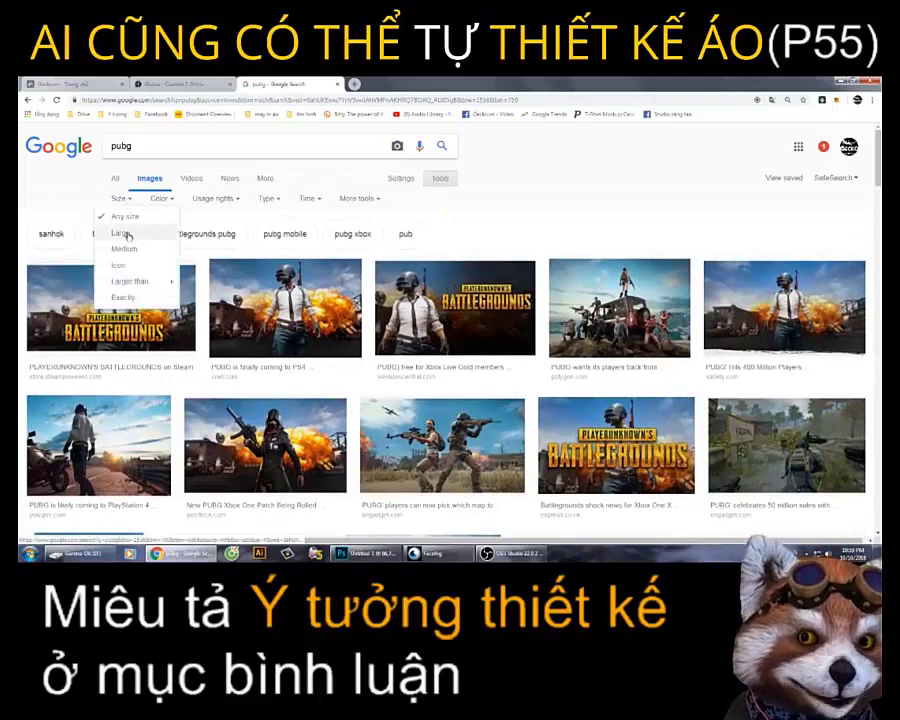
{"action": "left_click", "coordinate": [127, 230]}
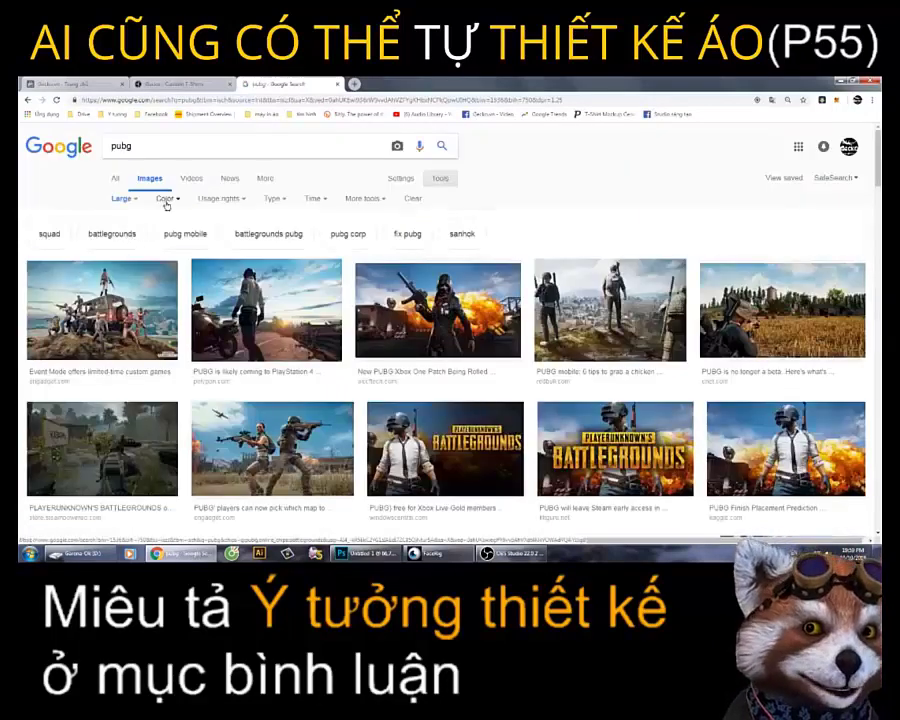
{"action": "left_click", "coordinate": [168, 199]}
{"action": "left_click", "coordinate": [178, 265]}
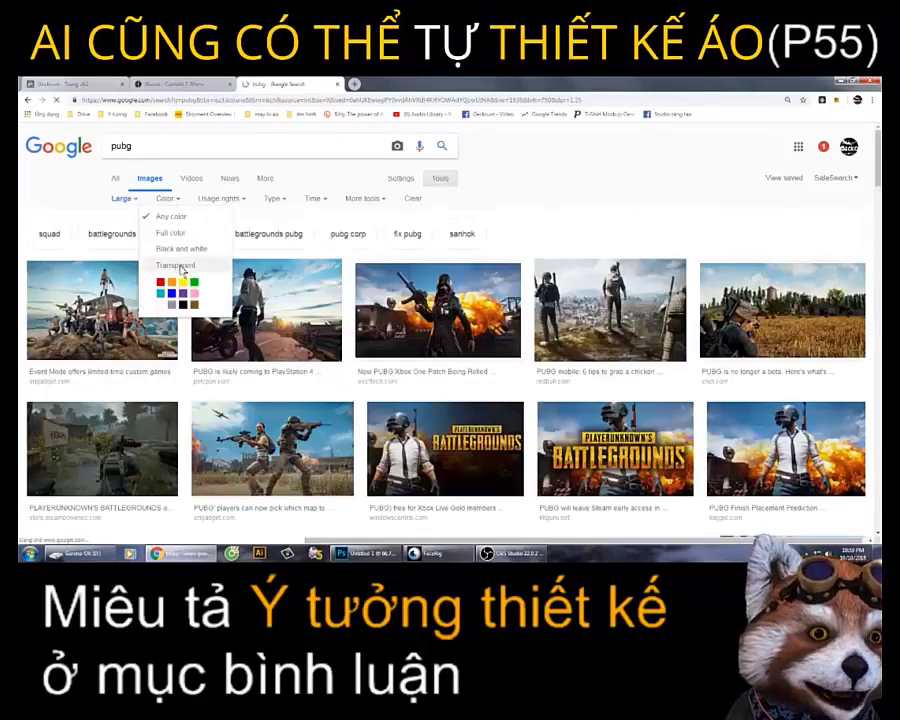
{"action": "scroll", "coordinate": [430, 320], "scroll_direction": "down", "scroll_amount": 2}
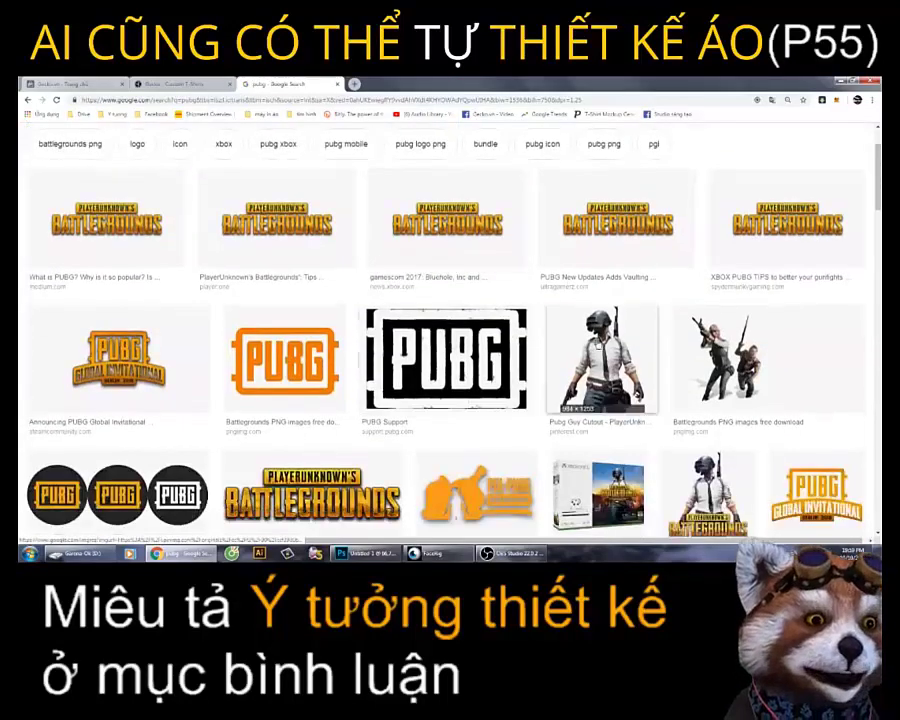
{"action": "left_click", "coordinate": [600, 360]}
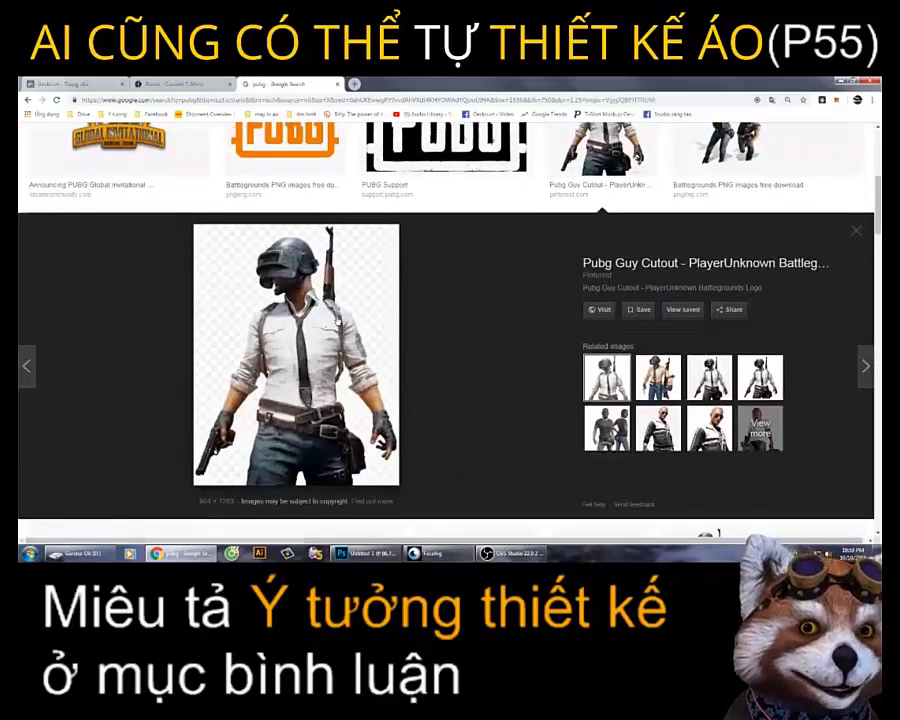
{"action": "key", "text": "alt+Tab"}
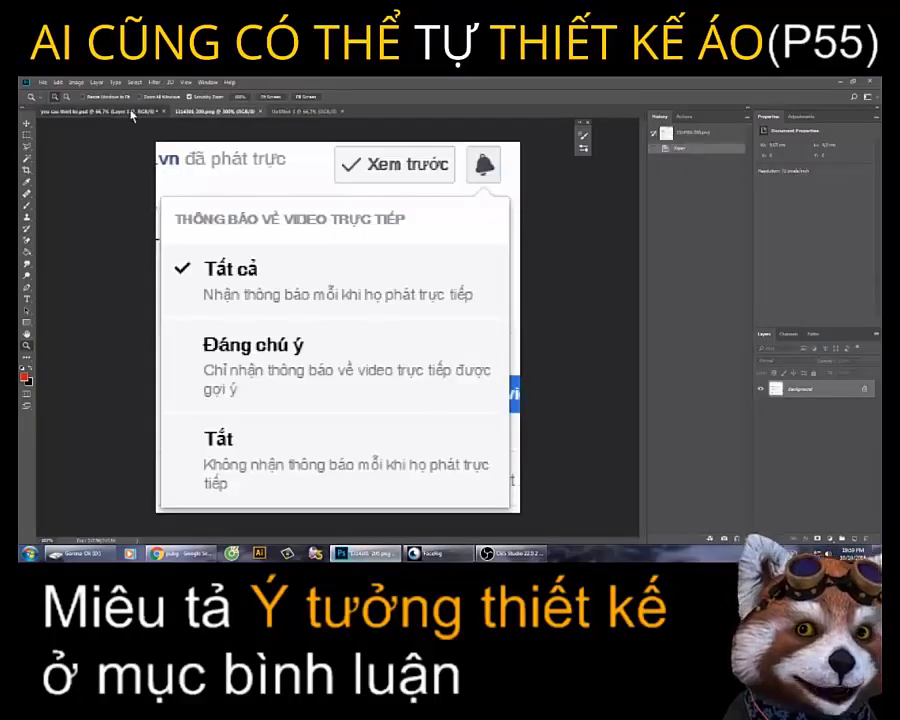
{"action": "left_click", "coordinate": [100, 111]}
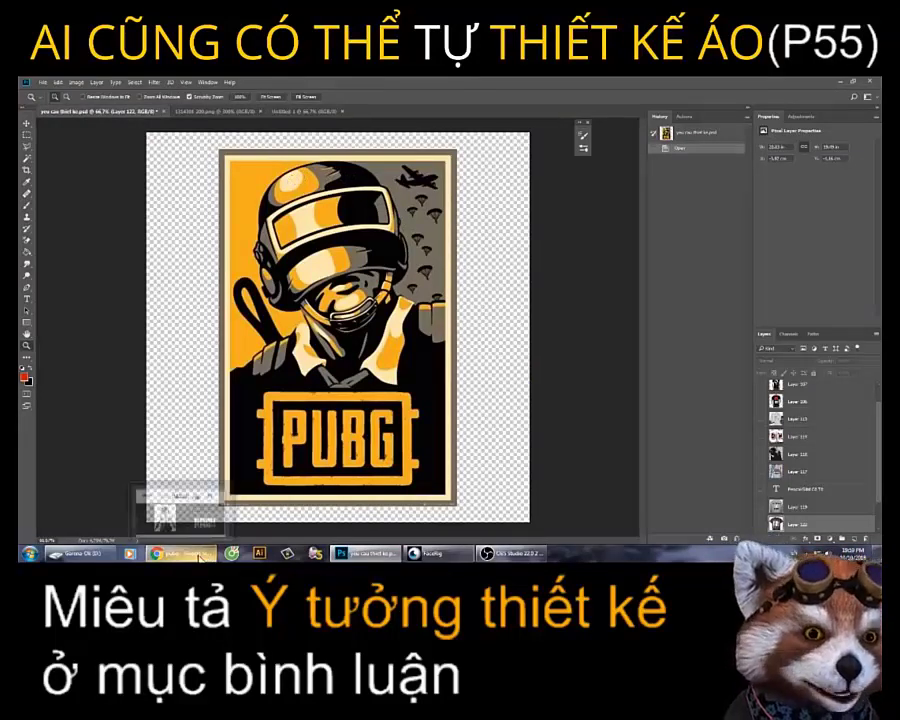
- Save the PUBG character cutout as a PNG and open its D: drive folder
{"action": "left_click", "coordinate": [172, 553]}
{"action": "right_click", "coordinate": [270, 294]}
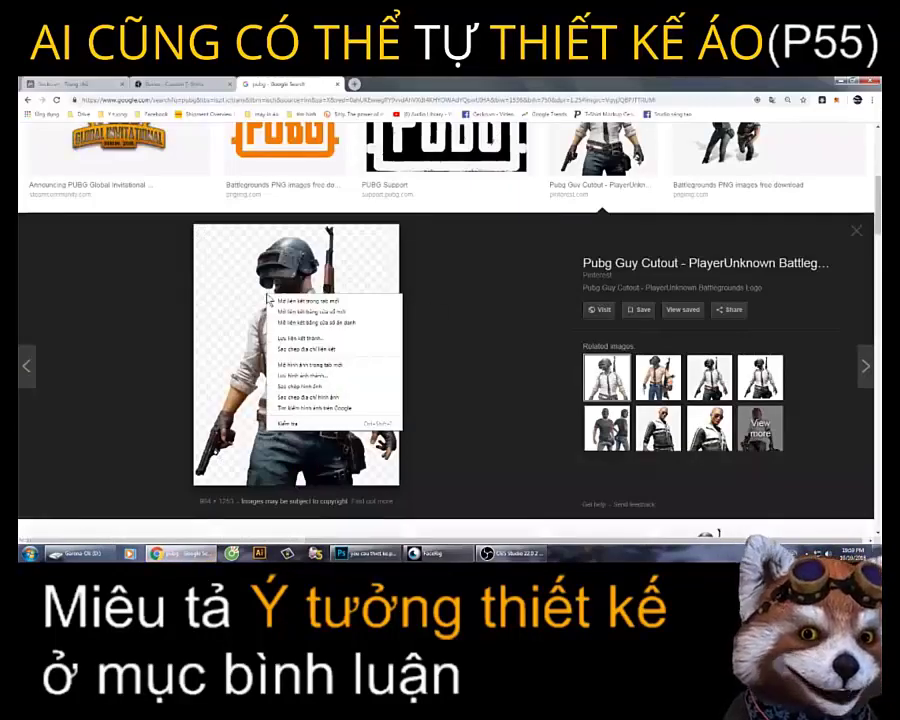
{"action": "left_click", "coordinate": [300, 376]}
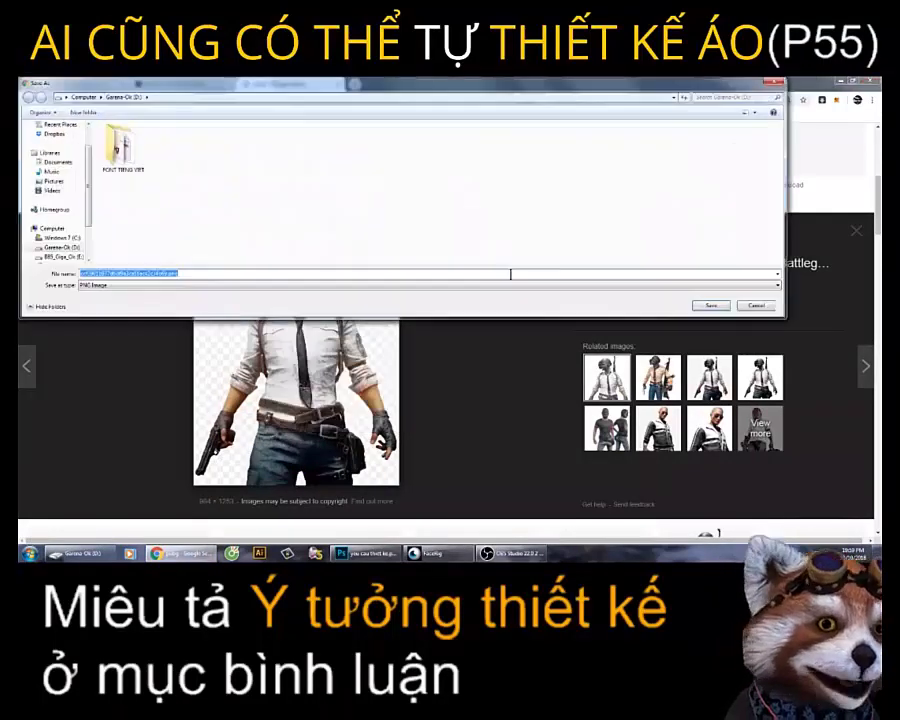
{"action": "left_click", "coordinate": [710, 306]}
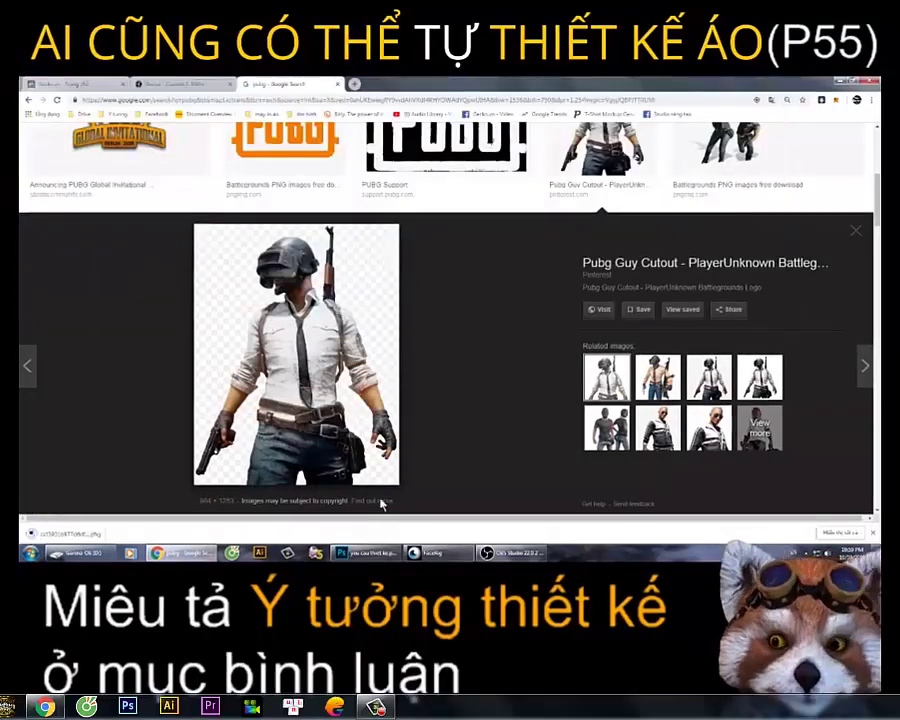
{"action": "left_click", "coordinate": [365, 553]}
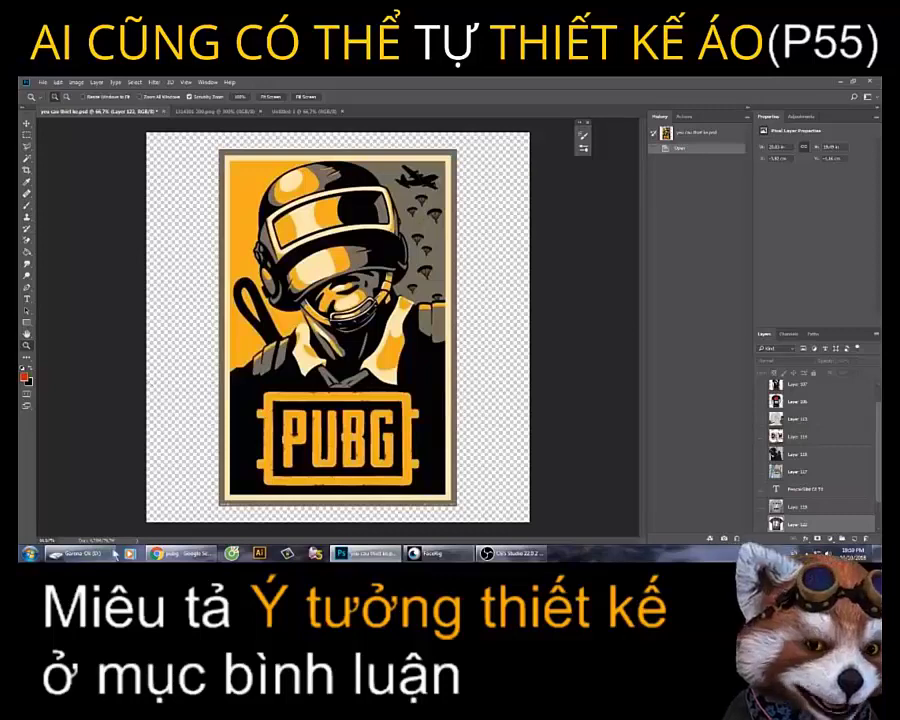
{"action": "left_click", "coordinate": [75, 553]}
- Drag the saved PUBG soldier PNG onto the black canvas and enlarge it to nearly fill it
{"action": "double_click", "coordinate": [363, 80]}
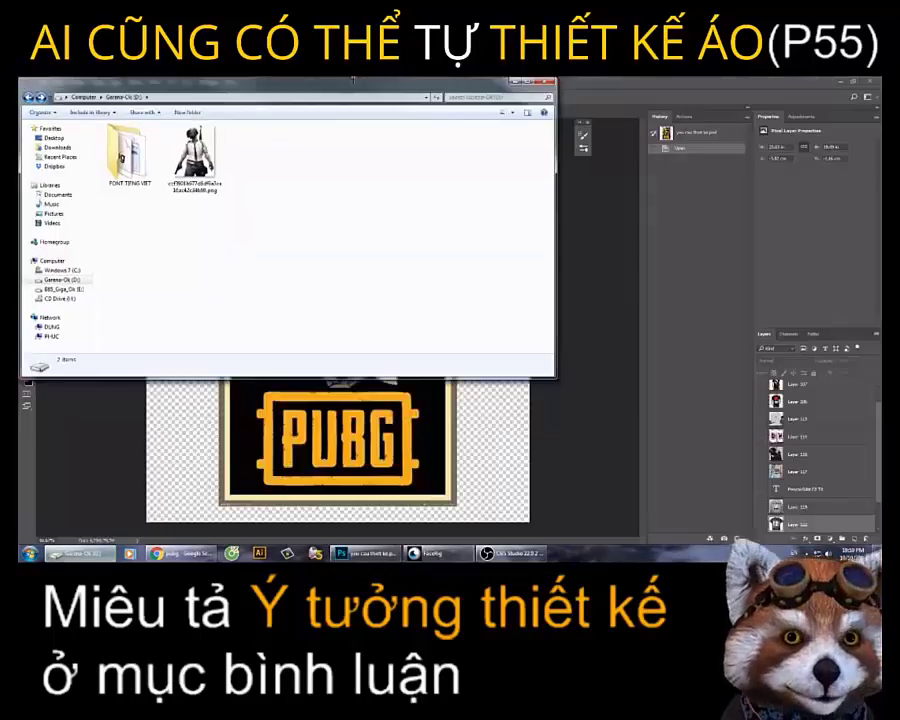
{"action": "left_click_drag", "start_coordinate": [287, 84], "coordinate": [753, 178]}
{"action": "mouse_move", "coordinate": [745, 250]}
{"action": "left_mouse_down"}
{"action": "mouse_move", "coordinate": [627, 398]}
{"action": "mouse_move", "coordinate": [150, 523]}
{"action": "mouse_move", "coordinate": [378, 353]}
{"action": "mouse_move", "coordinate": [336, 283]}
{"action": "left_mouse_up"}
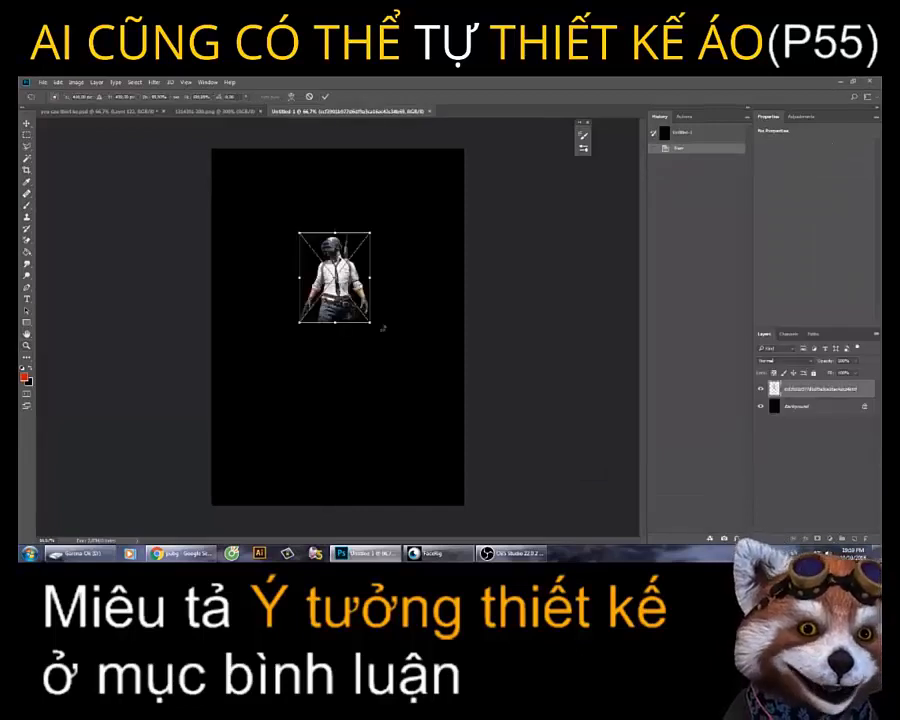
{"action": "left_click_drag", "start_coordinate": [372, 326], "coordinate": [455, 447]}
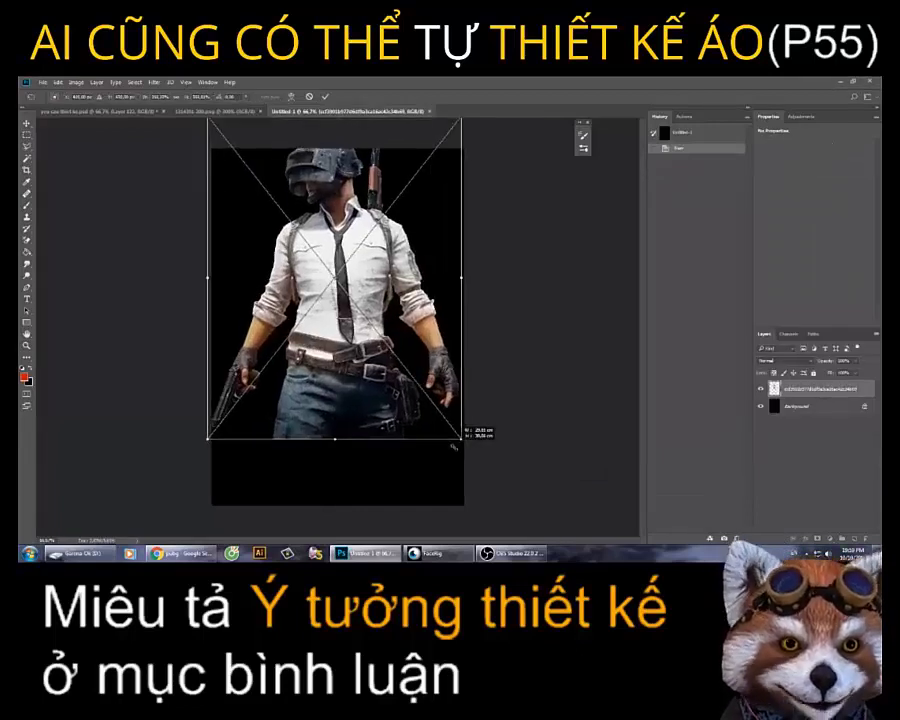
{"action": "mouse_move", "coordinate": [395, 282]}
{"action": "left_mouse_down"}
{"action": "mouse_move", "coordinate": [400, 345]}
{"action": "mouse_move", "coordinate": [384, 337]}
{"action": "left_mouse_up"}
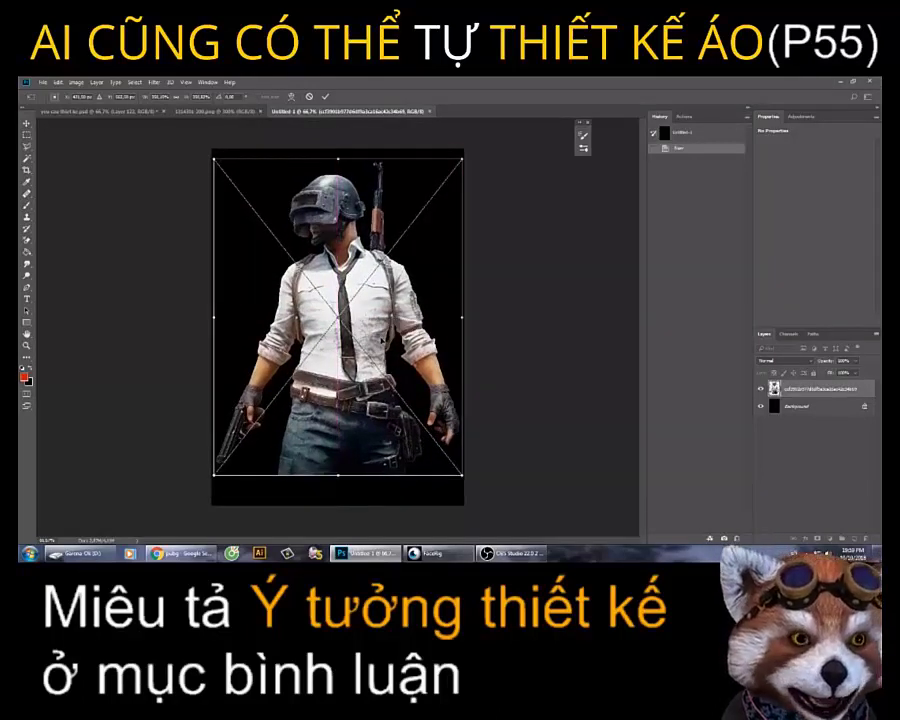
- Commit the soldier image placement
{"action": "key", "text": "Return"}
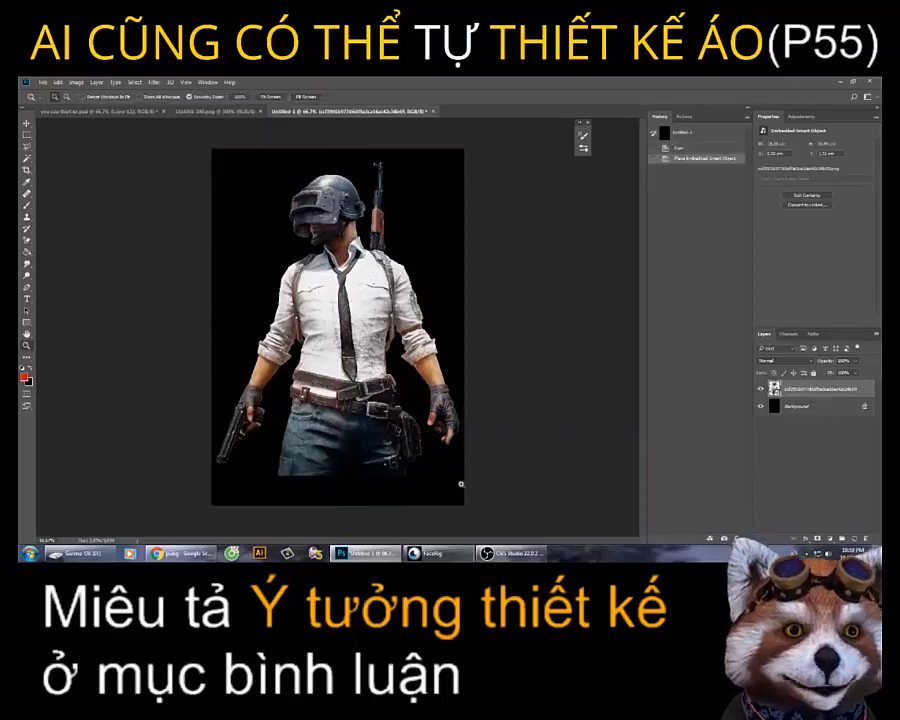
- Rasterize the placed soldier layer
{"action": "left_click", "coordinate": [26, 123]}
{"action": "left_click_drag", "start_coordinate": [400, 360], "coordinate": [400, 362]}
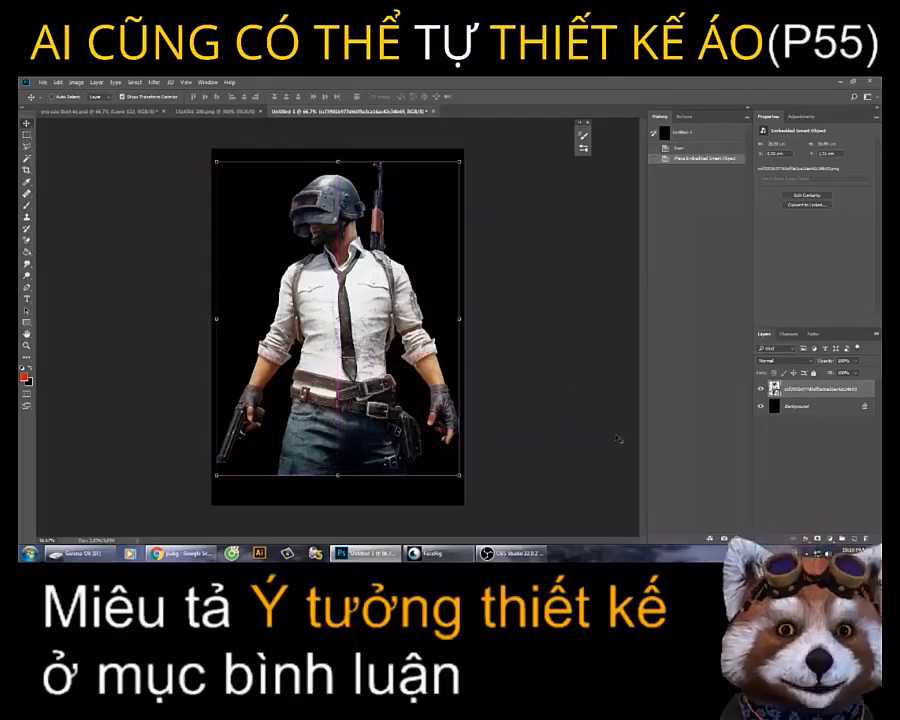
{"action": "right_click", "coordinate": [798, 392]}
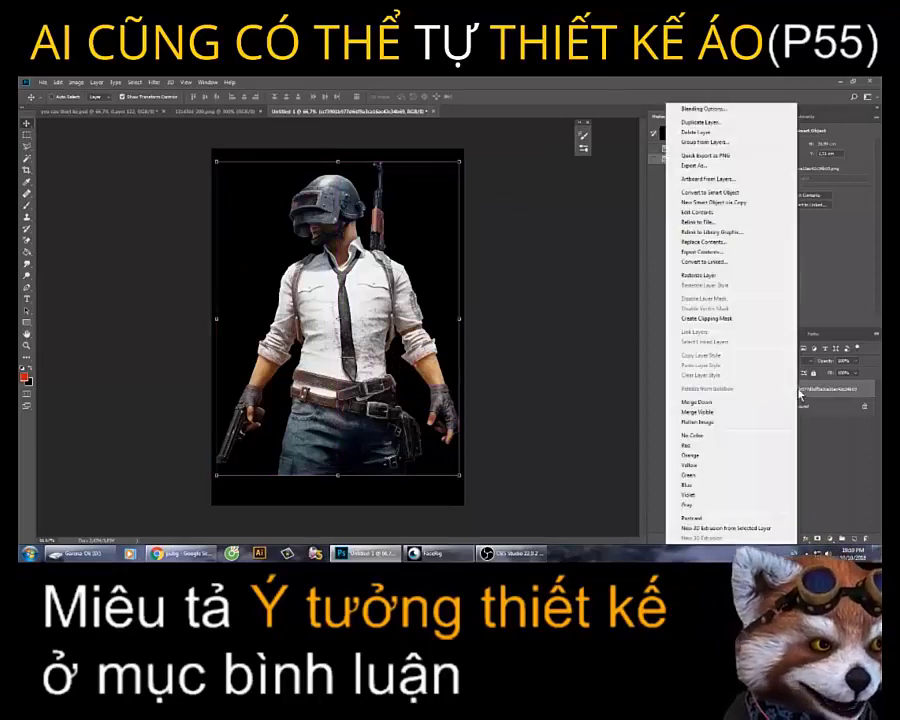
{"action": "left_click", "coordinate": [706, 276]}
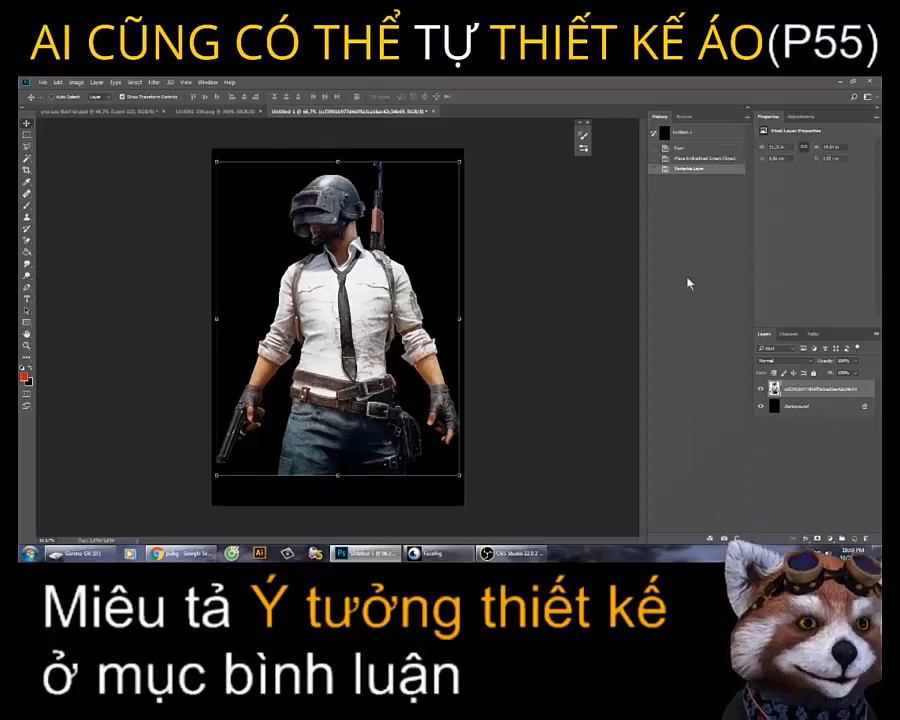
- Duplicate the rasterized soldier layer, then bring up the PUBG poster document
{"action": "right_click", "coordinate": [800, 393]}
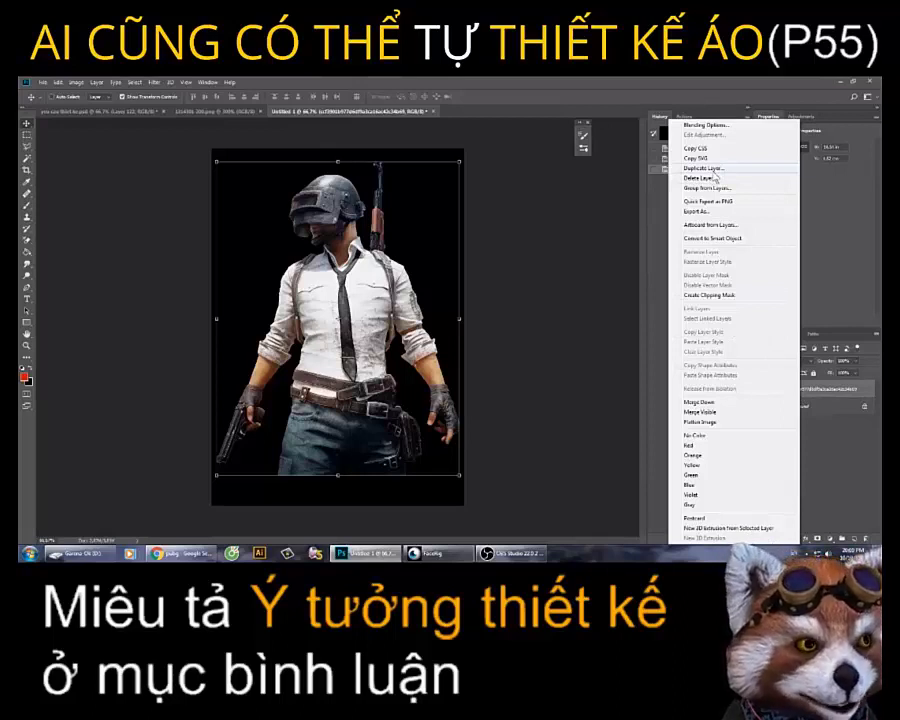
{"action": "left_click", "coordinate": [714, 174]}
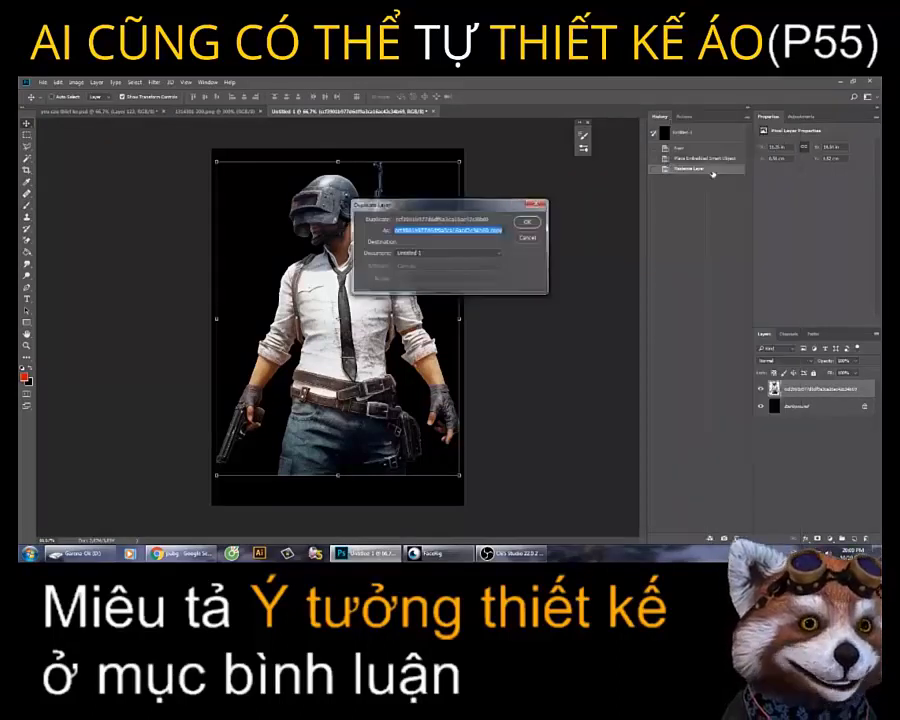
{"action": "key", "text": "Return"}
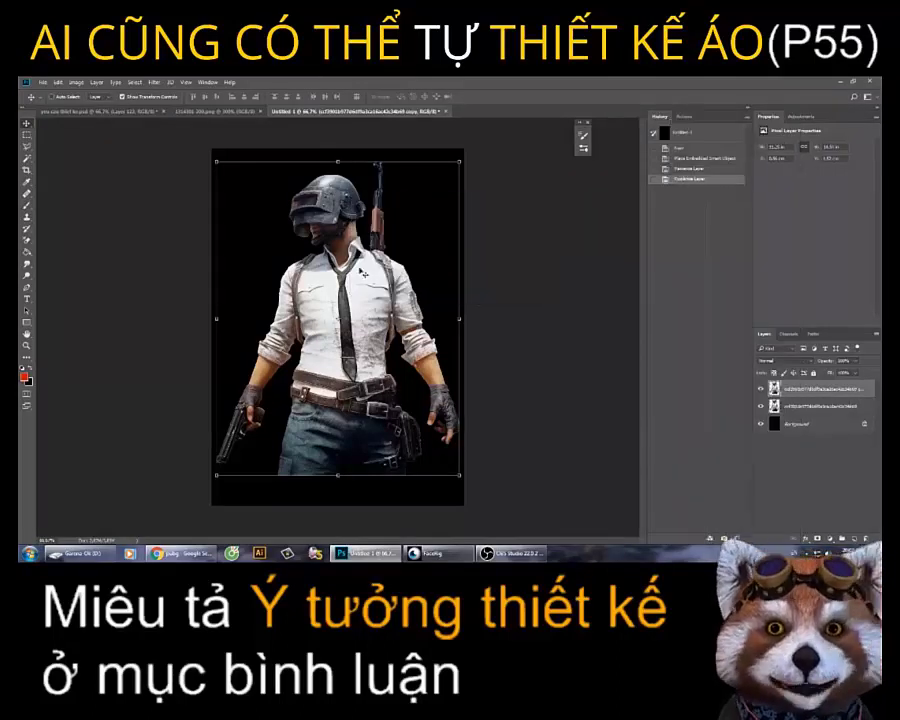
{"action": "left_click", "coordinate": [203, 112]}
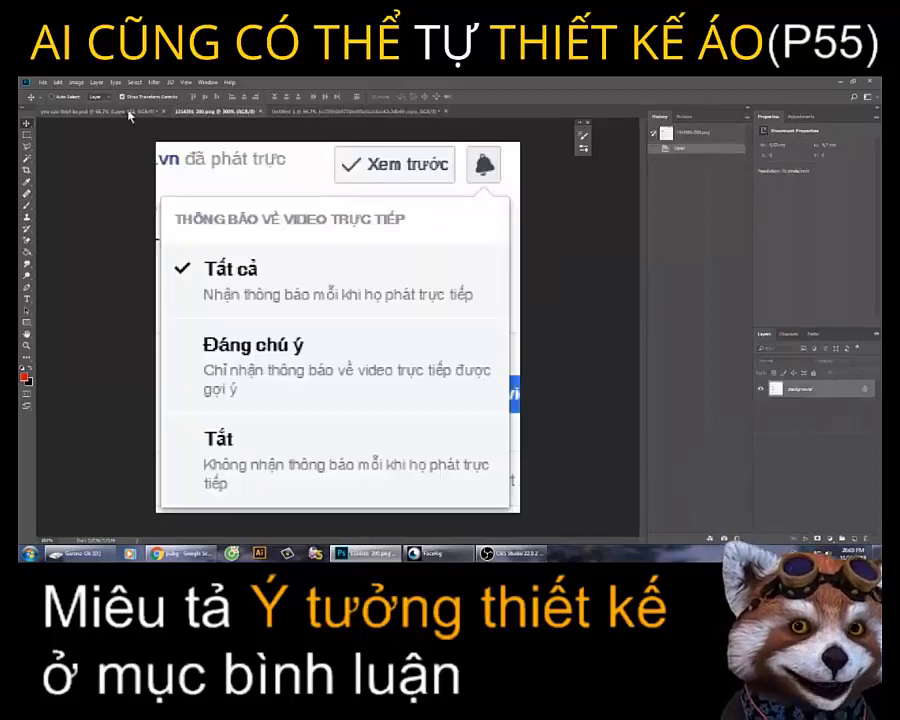
{"action": "left_click", "coordinate": [95, 111]}
- Select the whole yellow PUBG poster with a rectangular marquee and copy it
{"action": "left_click", "coordinate": [27, 134]}
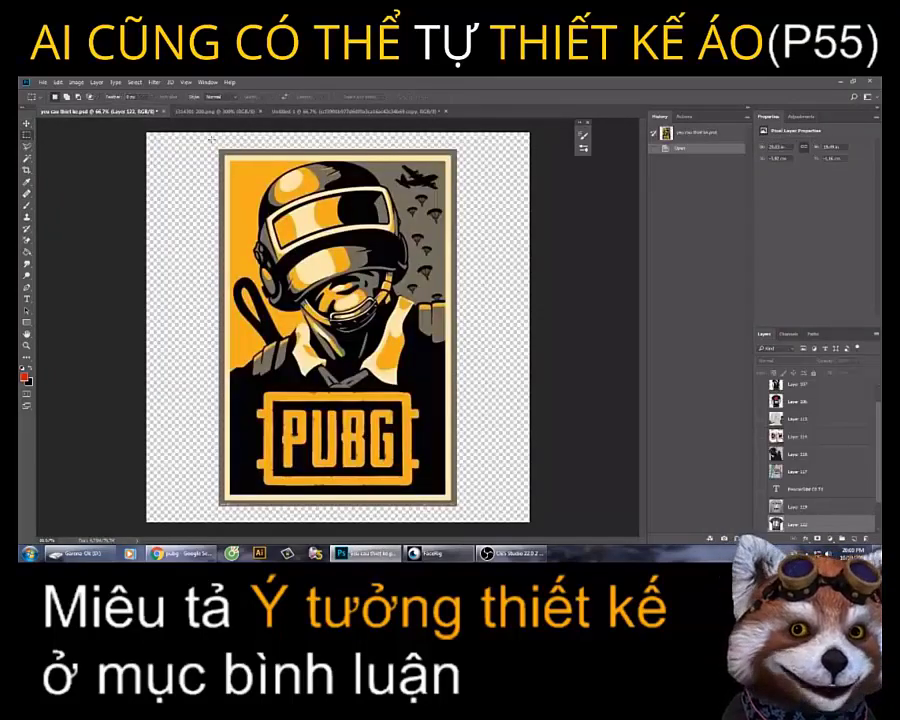
{"action": "mouse_move", "coordinate": [208, 136]}
{"action": "left_mouse_down"}
{"action": "mouse_move", "coordinate": [482, 490]}
{"action": "mouse_move", "coordinate": [480, 514]}
{"action": "left_mouse_up"}
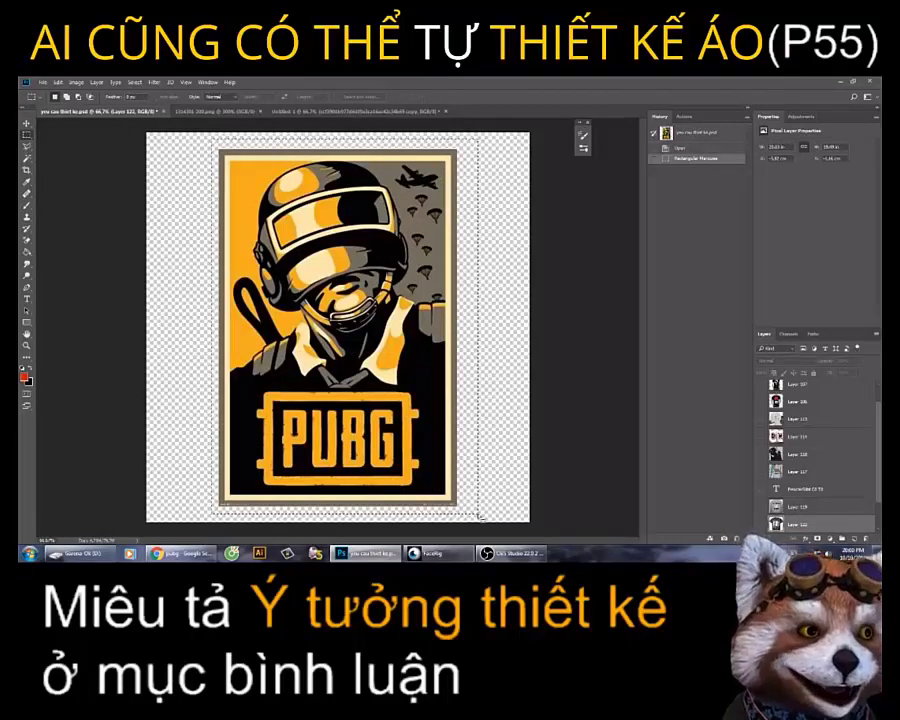
{"action": "scroll", "coordinate": [801, 480], "scroll_direction": "down", "scroll_amount": 2}
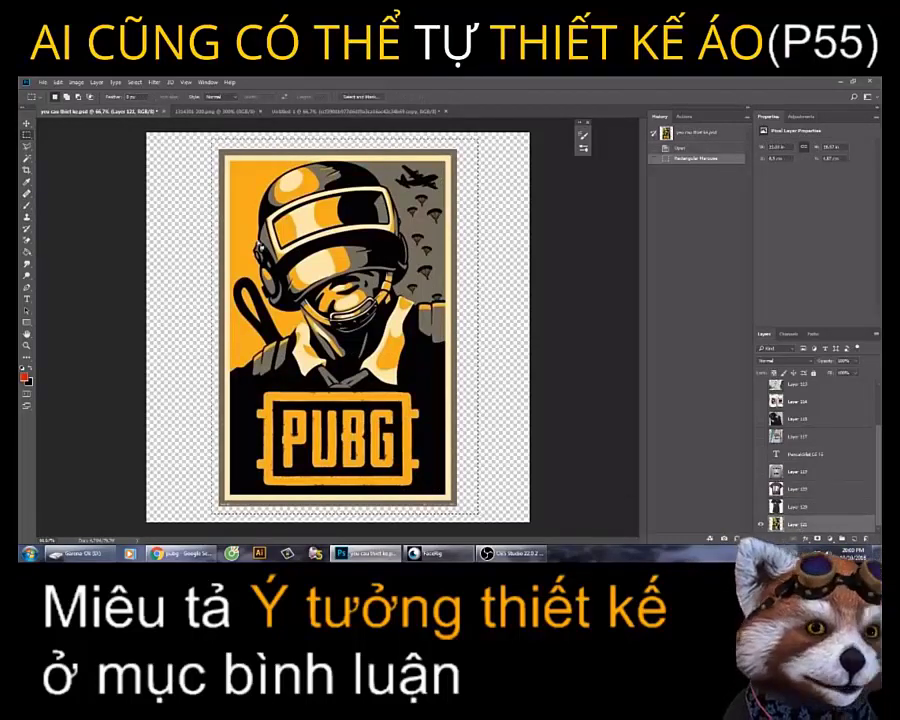
{"action": "right_click", "coordinate": [27, 134]}
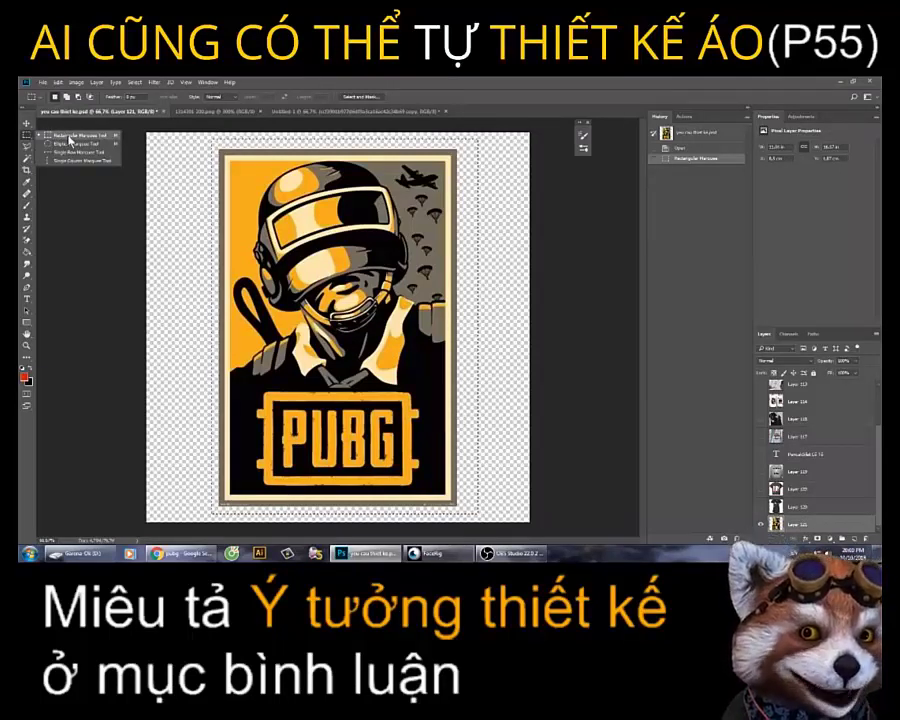
{"action": "left_click", "coordinate": [68, 136]}
{"action": "left_click_drag", "start_coordinate": [224, 145], "coordinate": [468, 505]}
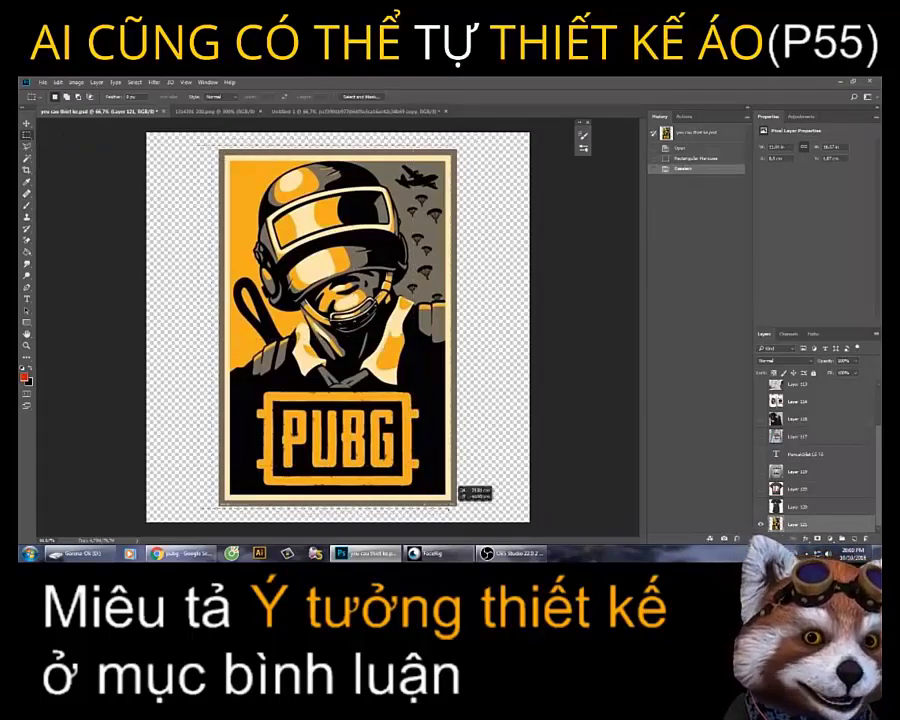
{"action": "left_click", "coordinate": [58, 82]}
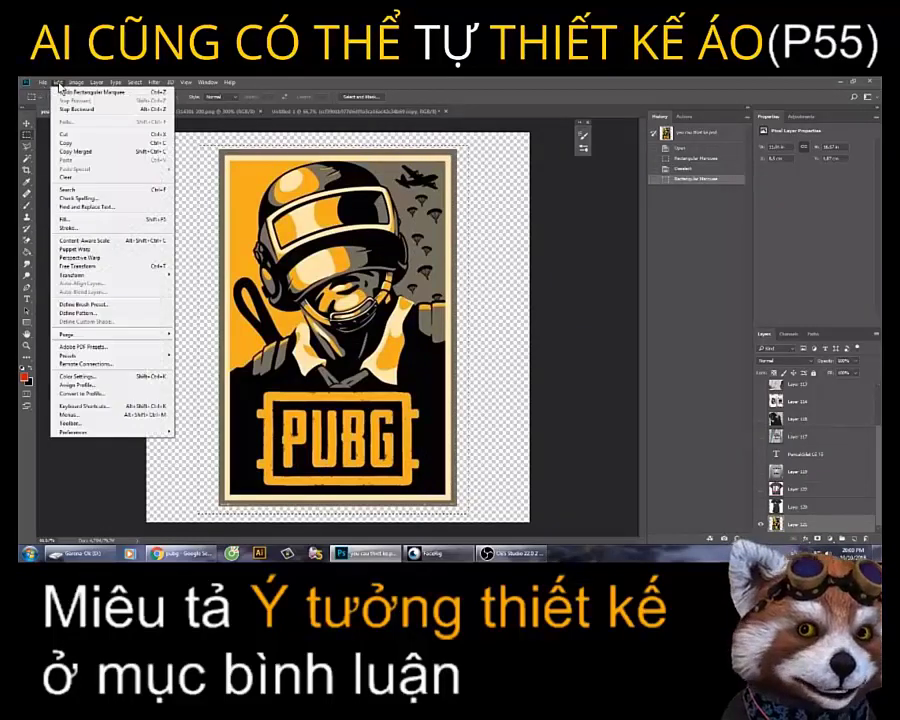
{"action": "left_click", "coordinate": [78, 143]}
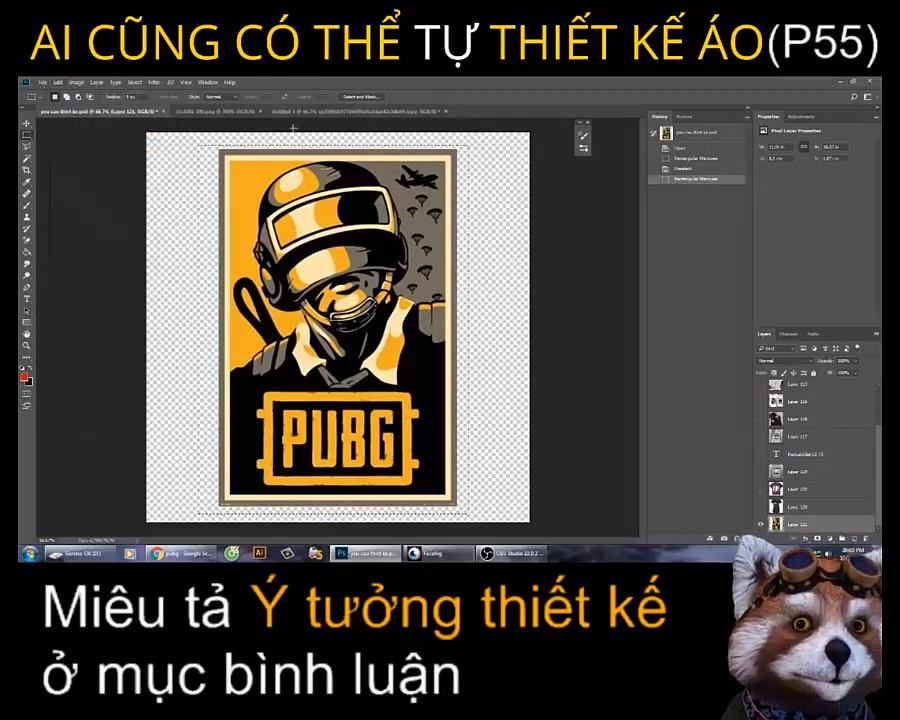
- Paste the poster into the Untitled-1 soldier document as a new layer
{"action": "left_click", "coordinate": [303, 111]}
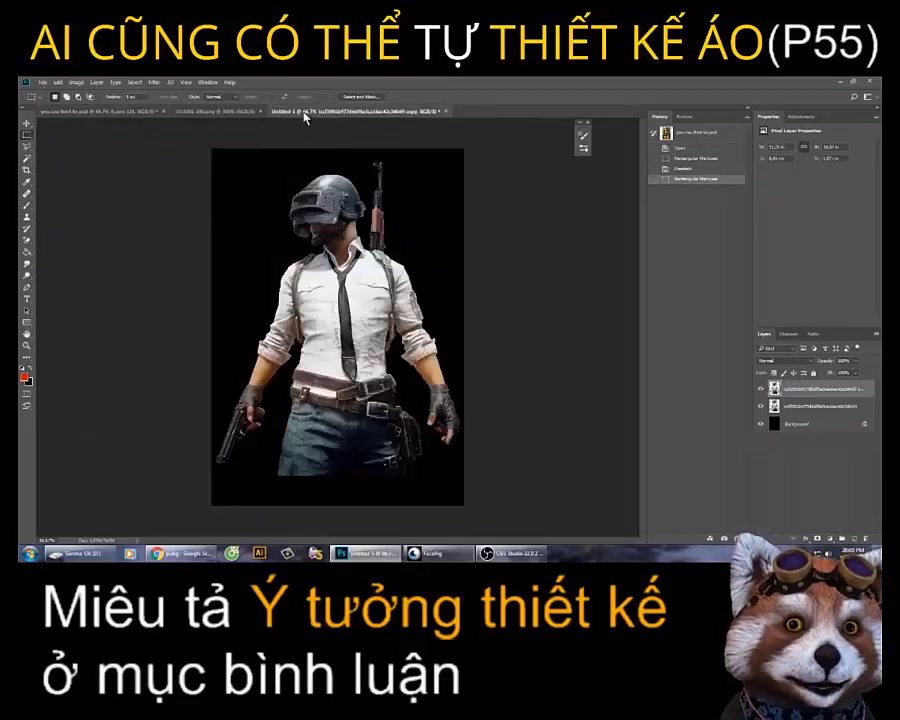
{"action": "left_click", "coordinate": [60, 82]}
{"action": "left_click", "coordinate": [78, 161]}
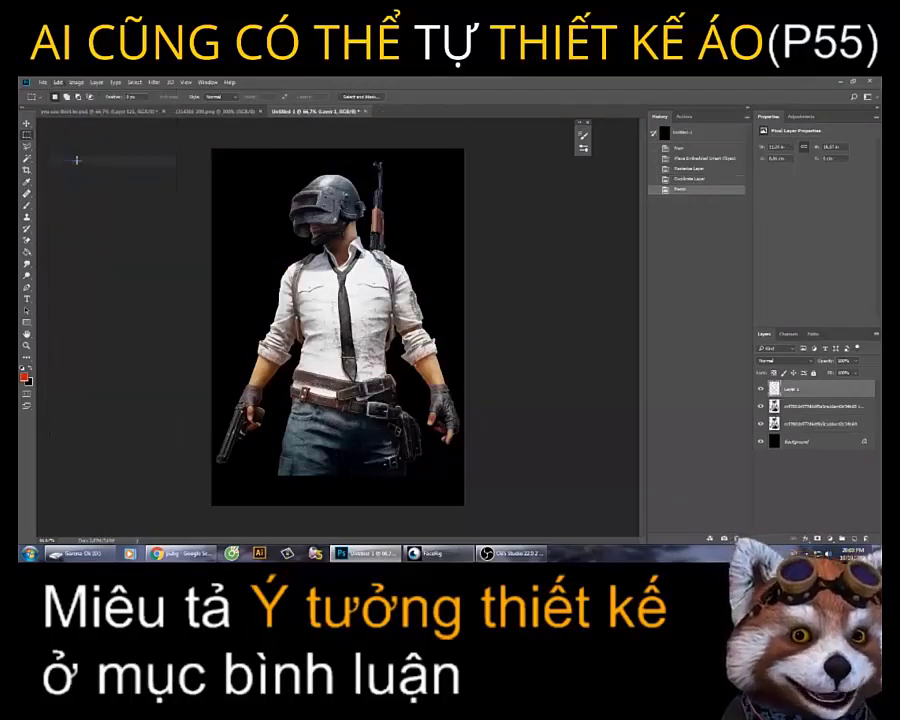
{"action": "left_click", "coordinate": [26, 126]}
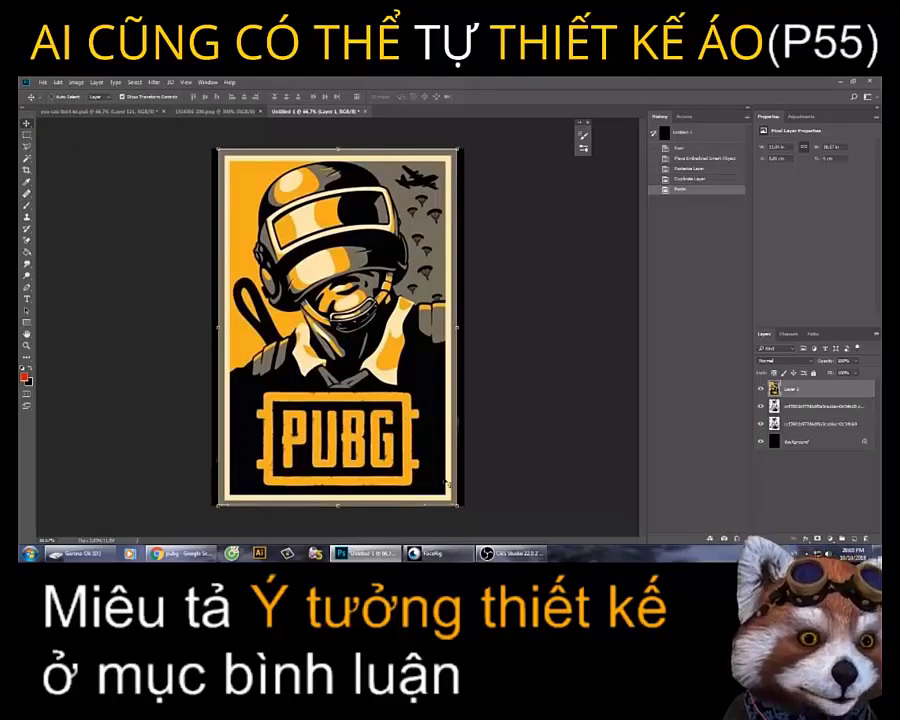
- Scale the pasted poster down to a small badge in the top-left corner, then zoom in
{"action": "left_click_drag", "start_coordinate": [459, 505], "coordinate": [281, 240]}
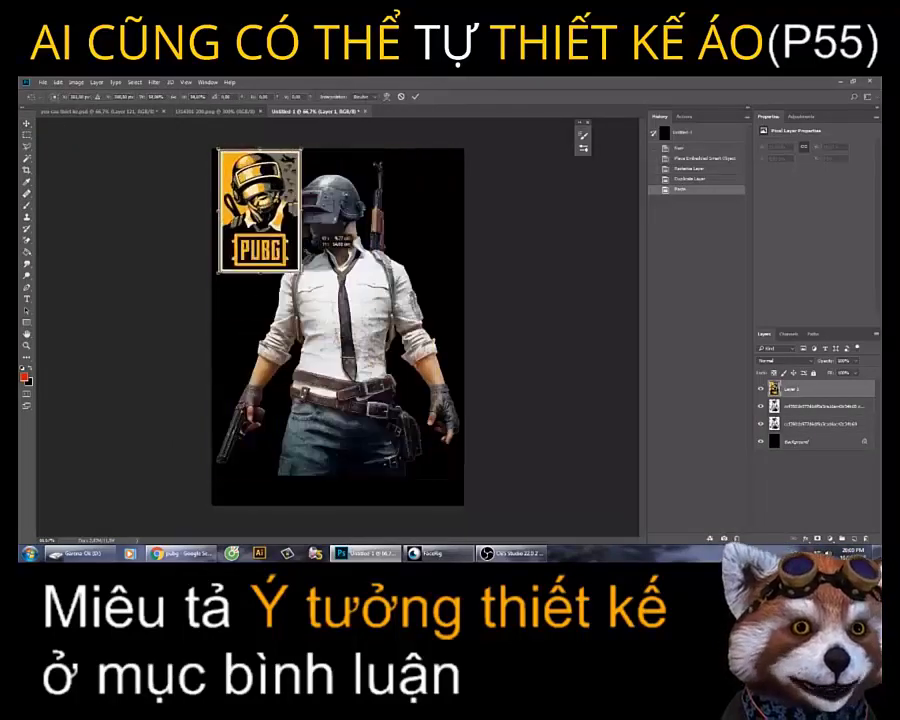
{"action": "key", "text": "Return"}
{"action": "left_click", "coordinate": [27, 345]}
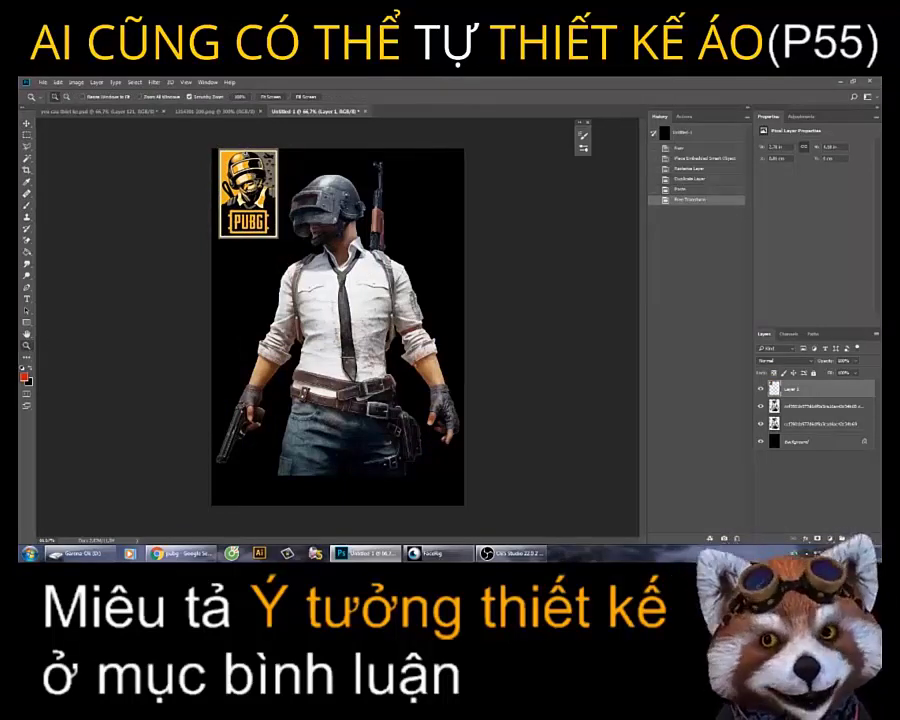
{"action": "left_click", "coordinate": [337, 310]}
{"action": "left_click", "coordinate": [337, 327]}
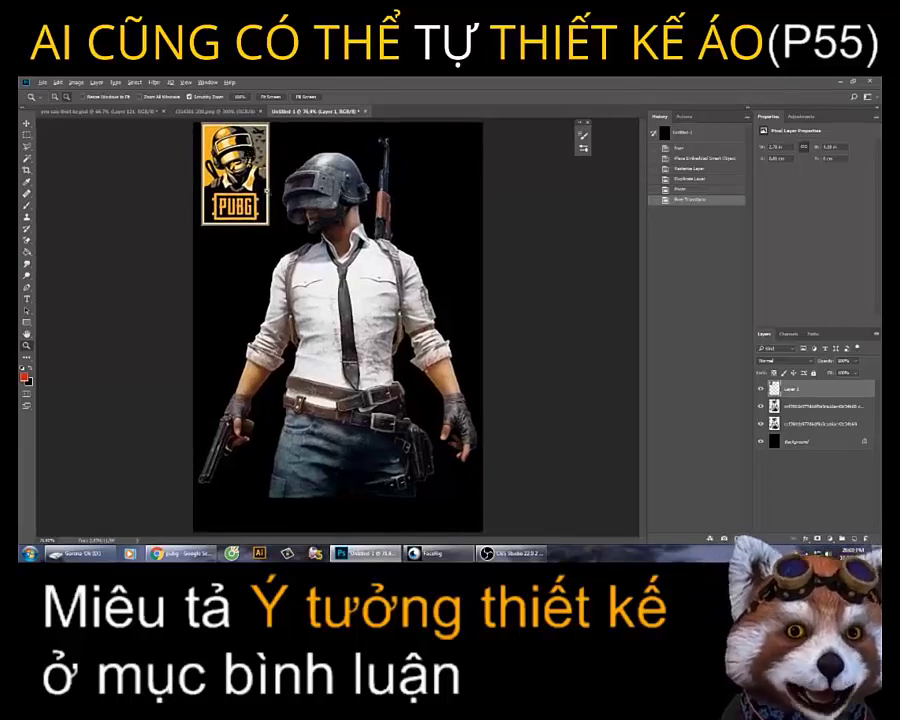
{"action": "left_click", "coordinate": [806, 407]}
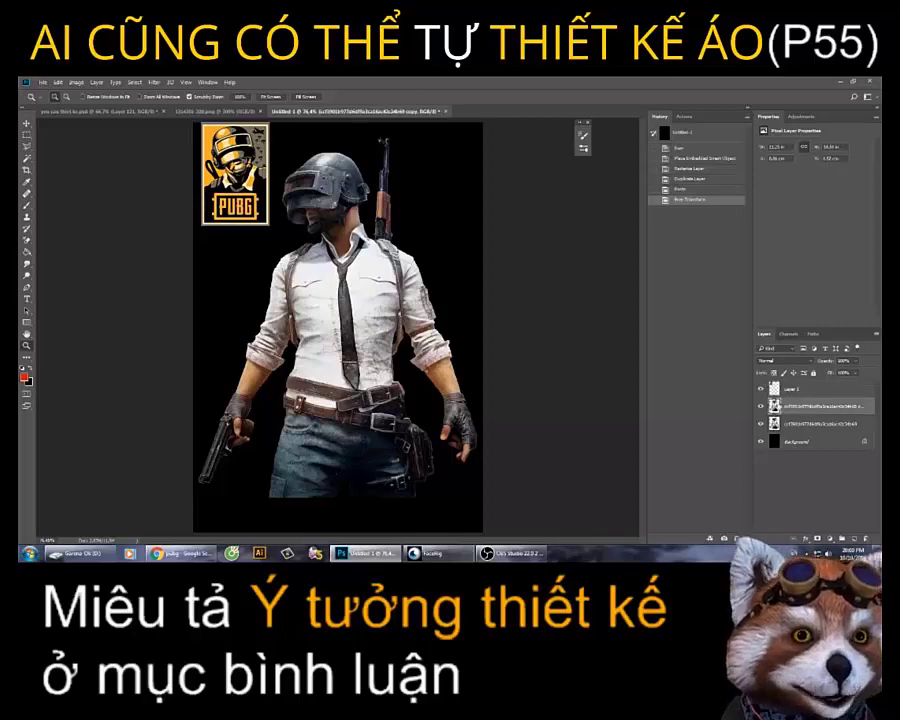
- Apply a Threshold of about 80 to the soldier copy layer
{"action": "left_click", "coordinate": [762, 406]}
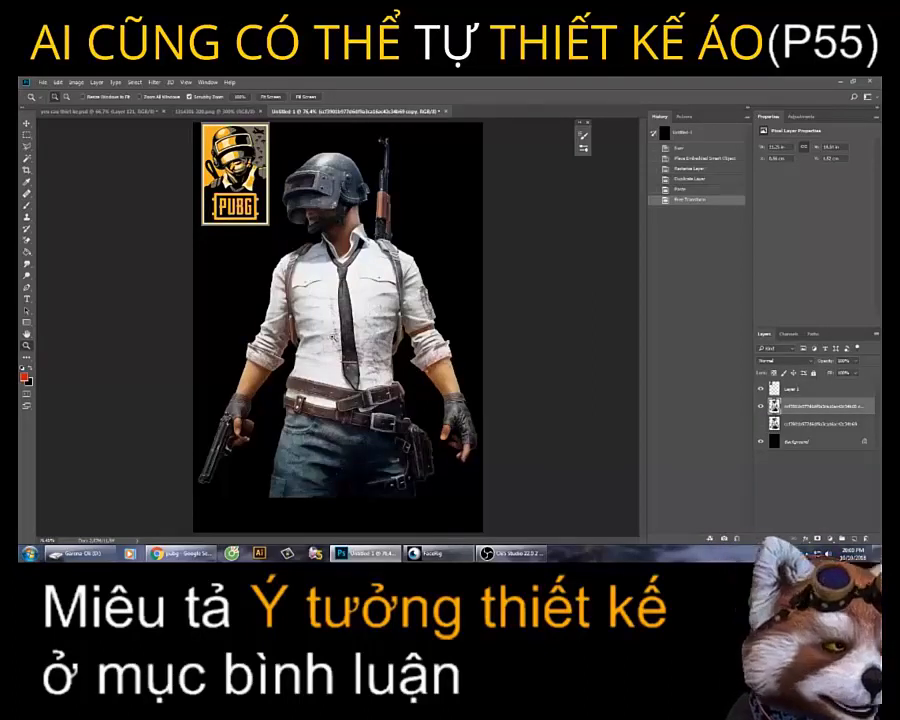
{"action": "left_click", "coordinate": [76, 83]}
{"action": "mouse_move", "coordinate": [92, 104]}
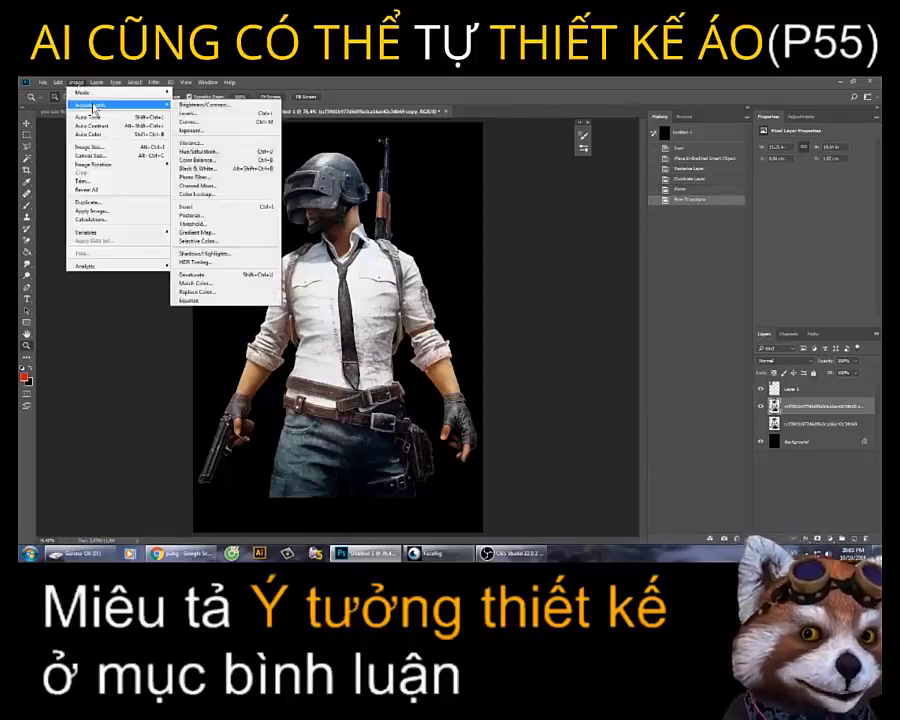
{"action": "left_click", "coordinate": [208, 225]}
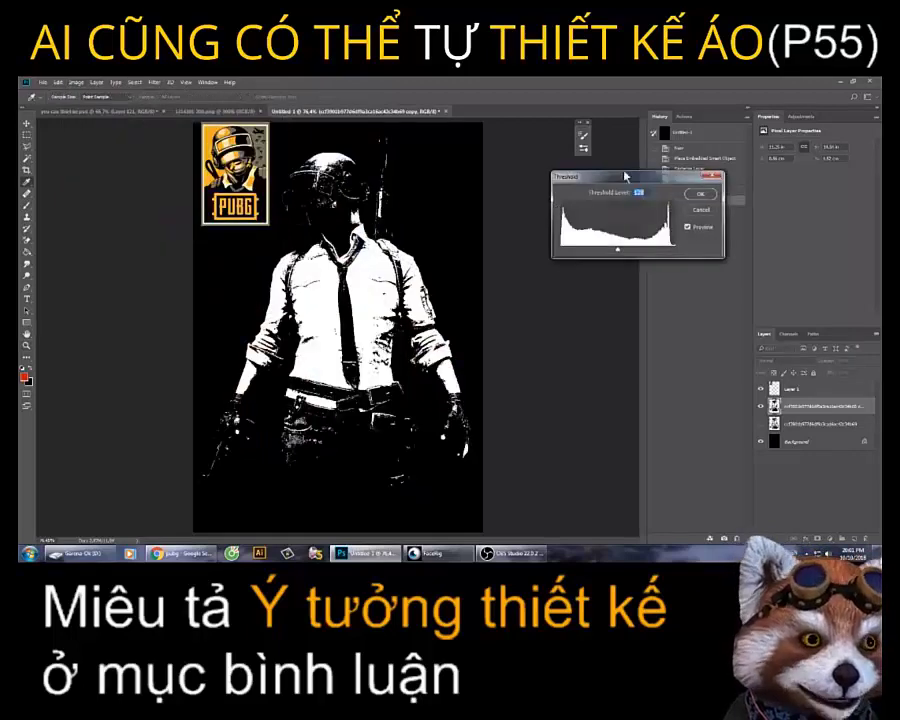
{"action": "left_click_drag", "start_coordinate": [609, 183], "coordinate": [647, 189]}
{"action": "left_click_drag", "start_coordinate": [657, 262], "coordinate": [630, 265]}
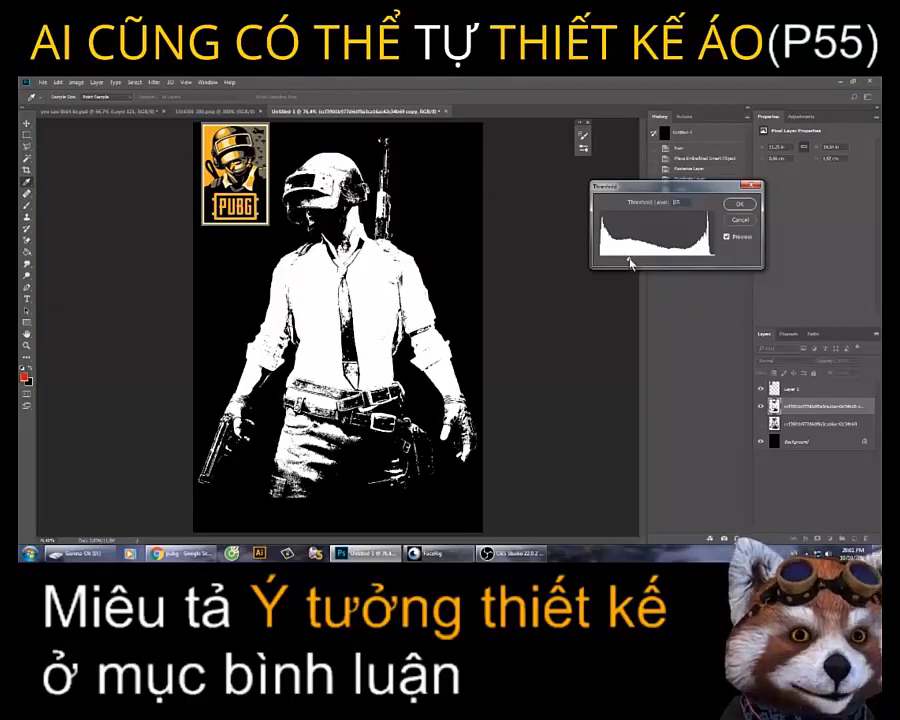
{"action": "left_click", "coordinate": [739, 204]}
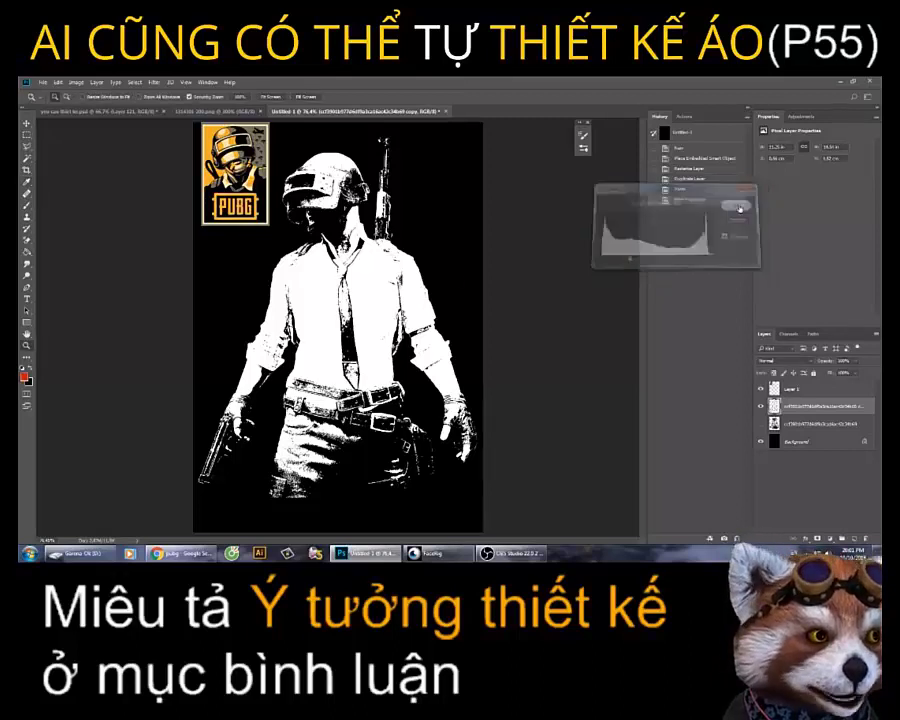
- Add a Color Overlay layer style in Multiply mode to the soldier copy
{"action": "right_click", "coordinate": [791, 408]}
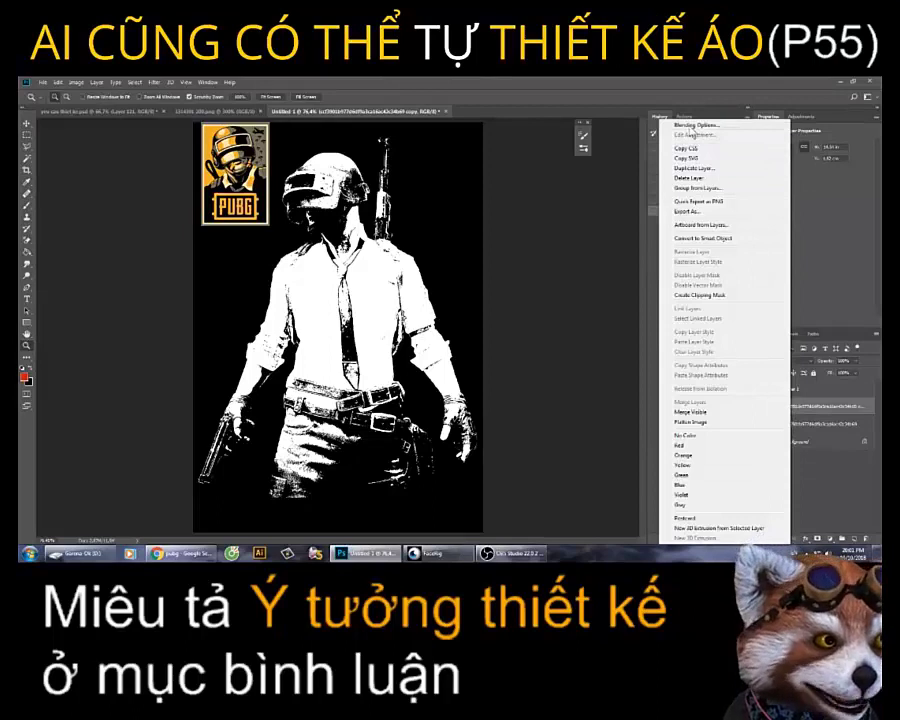
{"action": "left_click", "coordinate": [694, 126]}
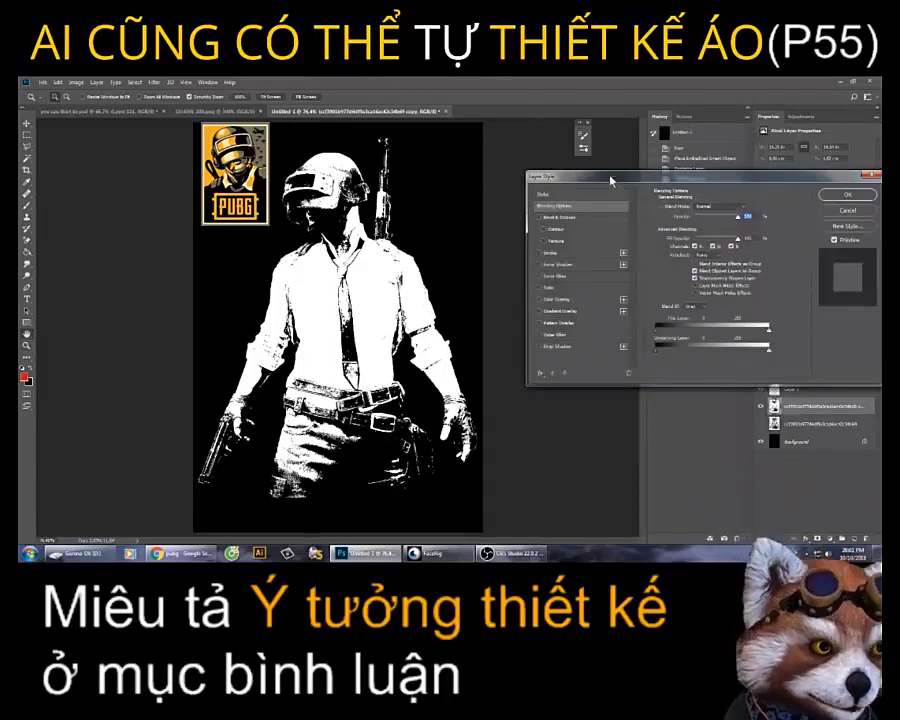
{"action": "left_click_drag", "start_coordinate": [613, 180], "coordinate": [657, 216]}
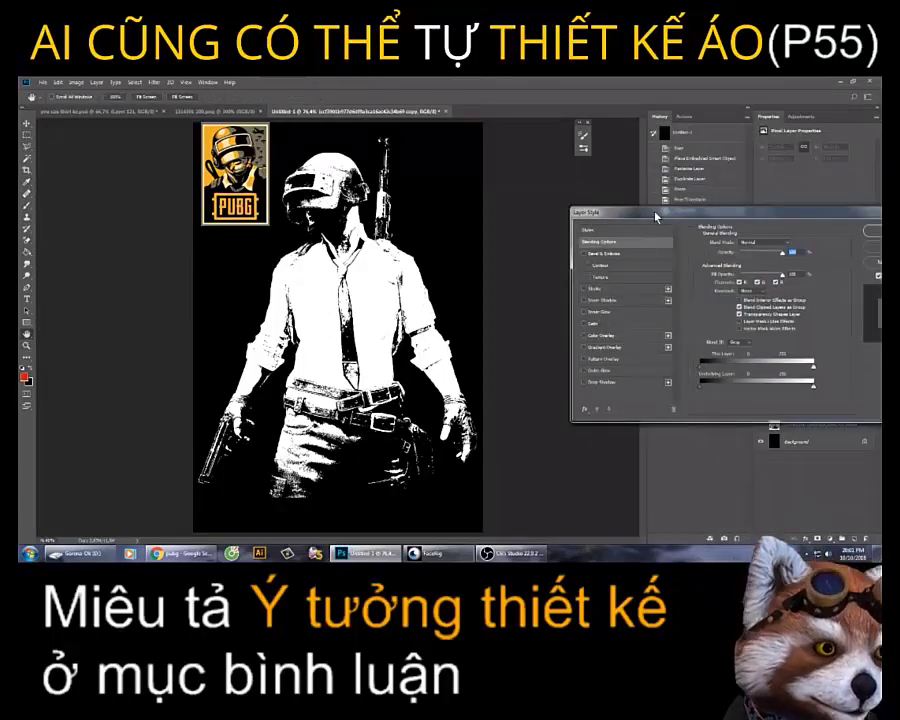
{"action": "left_click", "coordinate": [601, 336]}
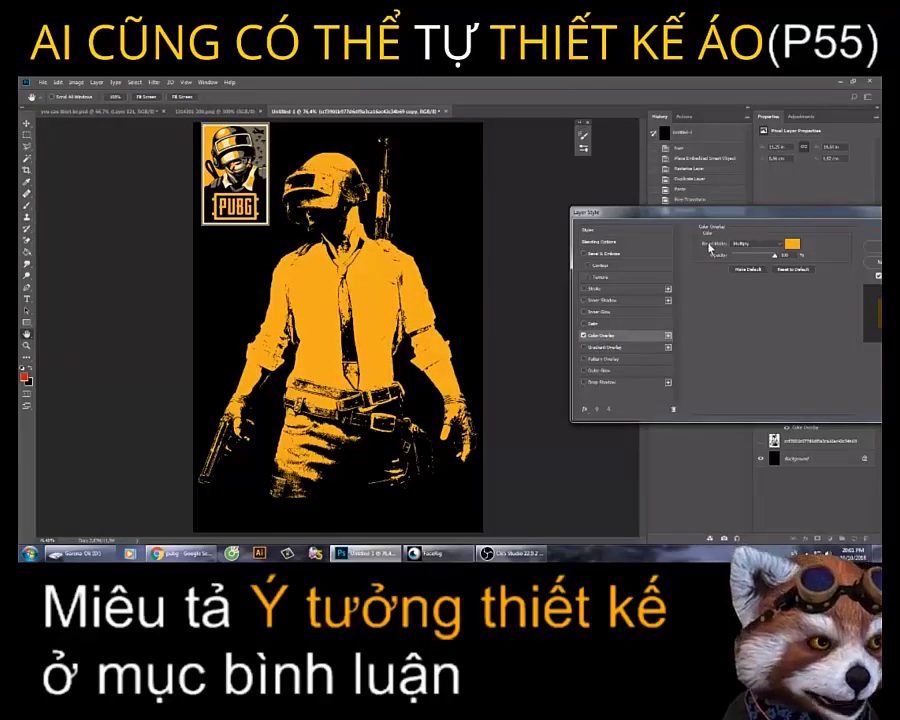
{"action": "left_click", "coordinate": [748, 246]}
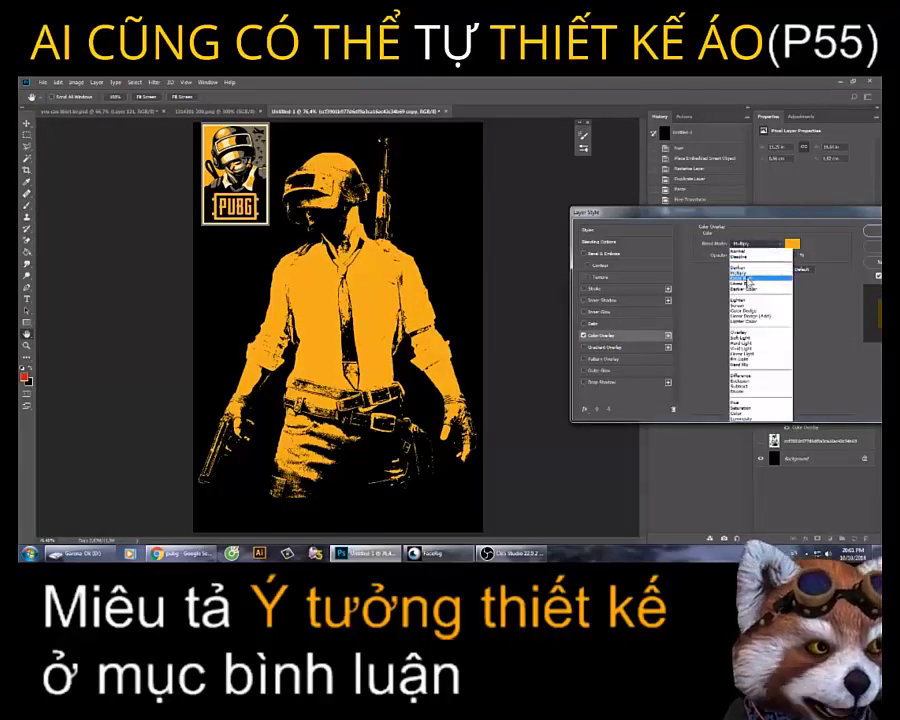
{"action": "left_click", "coordinate": [745, 274]}
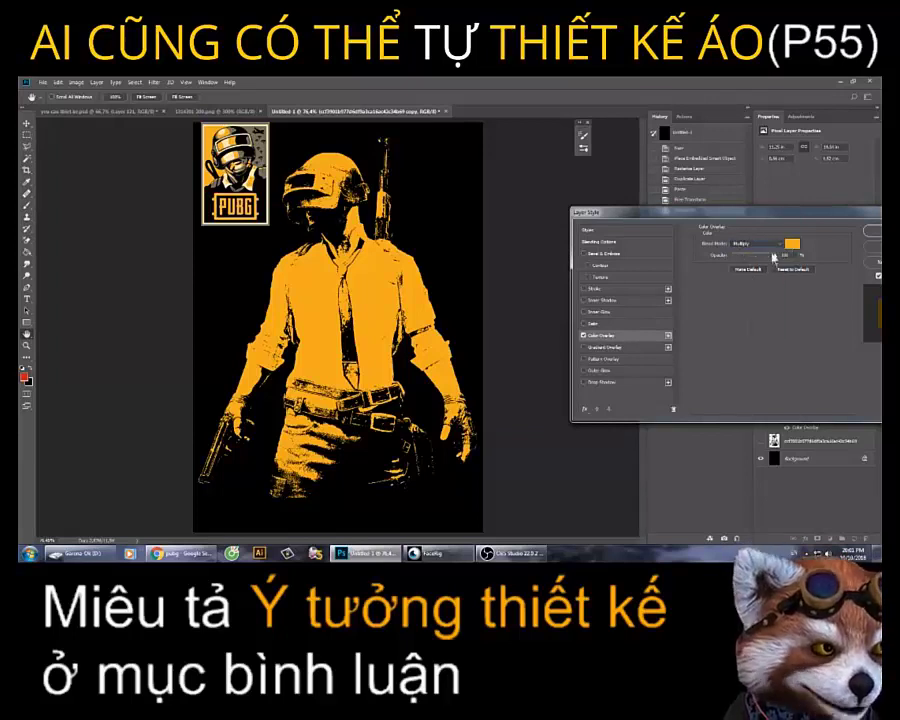
- Set the overlay colour to 736d52, apply it, and hide the silhouette to show the photo
{"action": "left_click", "coordinate": [791, 244]}
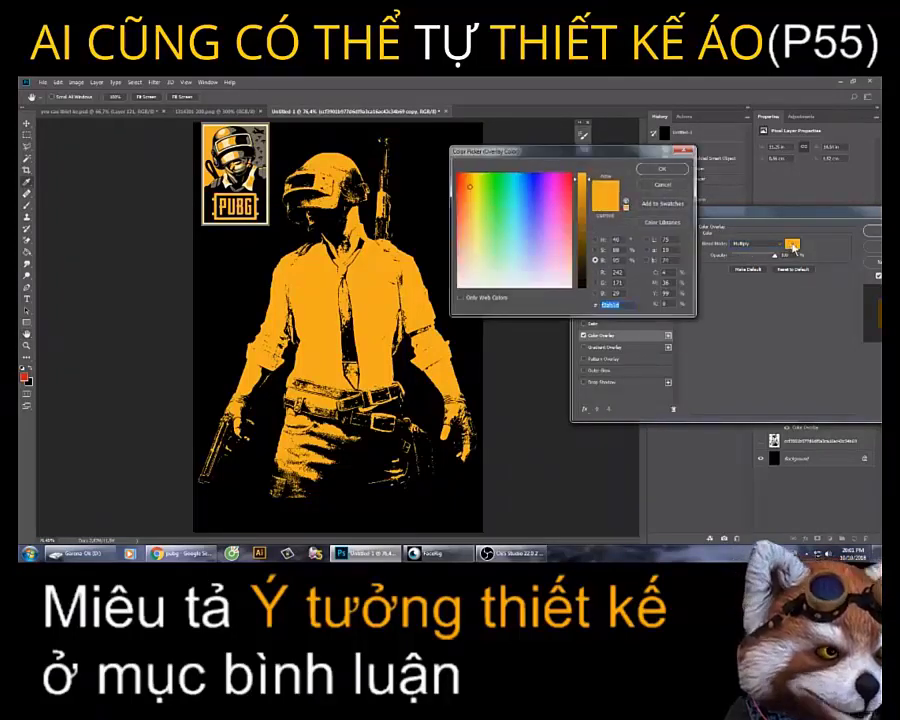
{"action": "left_click_drag", "start_coordinate": [595, 158], "coordinate": [597, 266]}
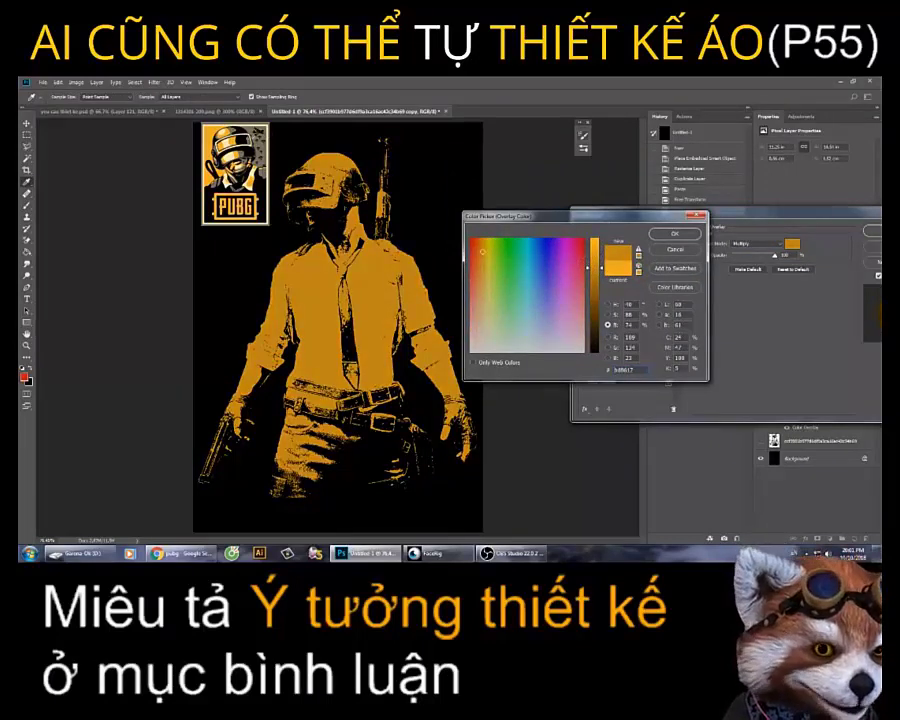
{"action": "left_click", "coordinate": [484, 337]}
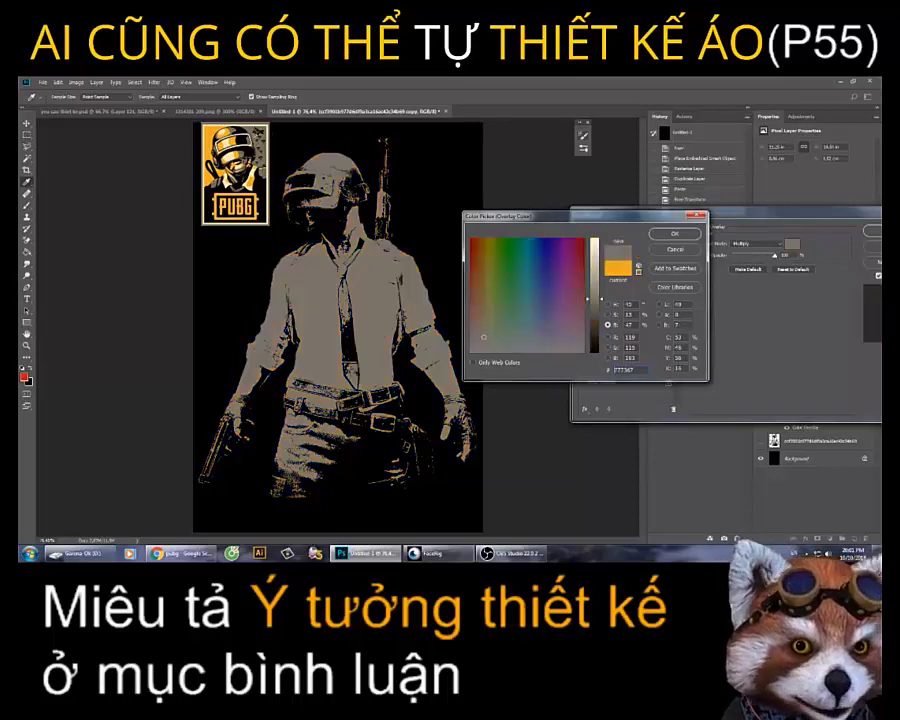
{"action": "left_click", "coordinate": [485, 326]}
{"action": "left_click", "coordinate": [484, 329]}
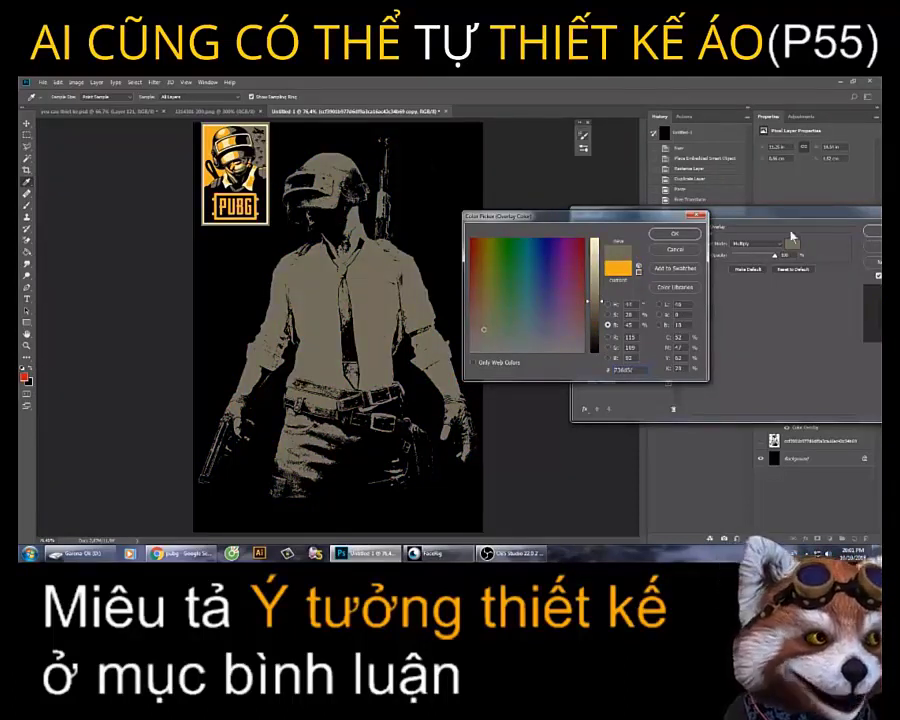
{"action": "left_click", "coordinate": [674, 233]}
{"action": "left_click_drag", "start_coordinate": [720, 213], "coordinate": [530, 211]}
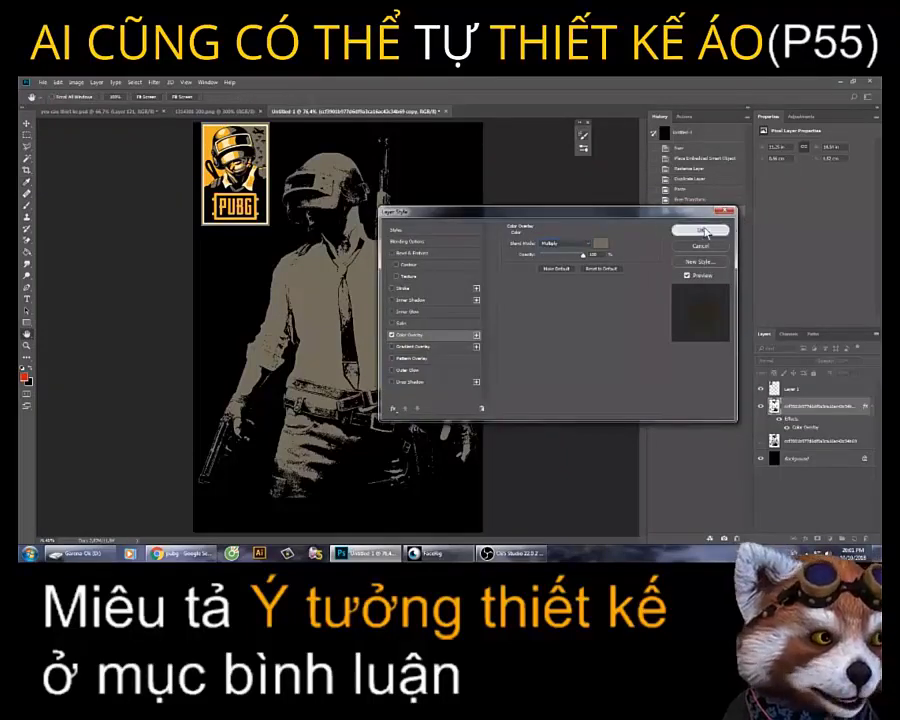
{"action": "left_click", "coordinate": [704, 231]}
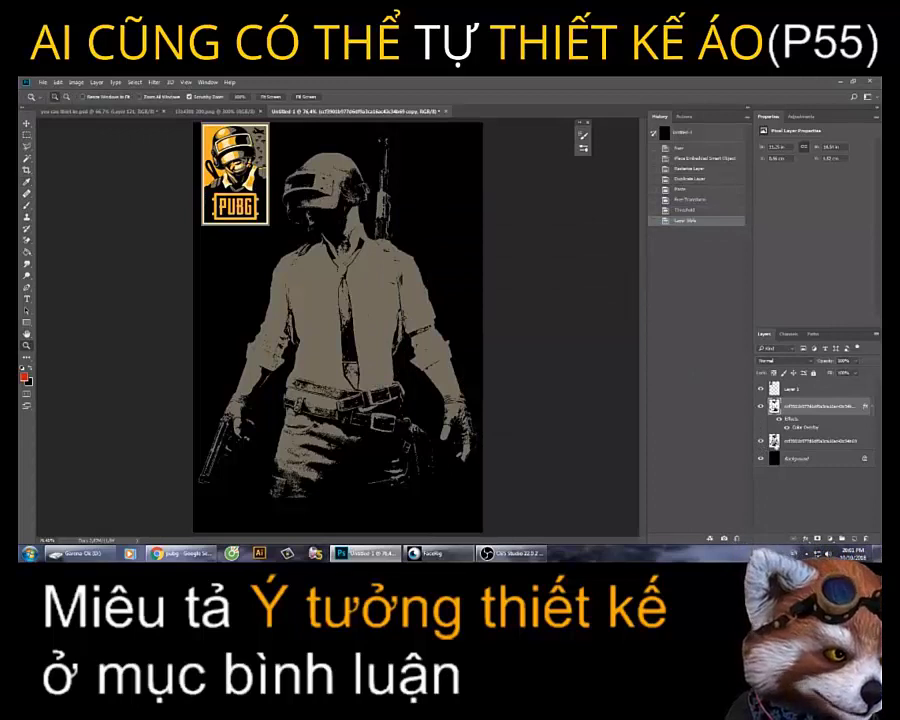
{"action": "left_click", "coordinate": [841, 439]}
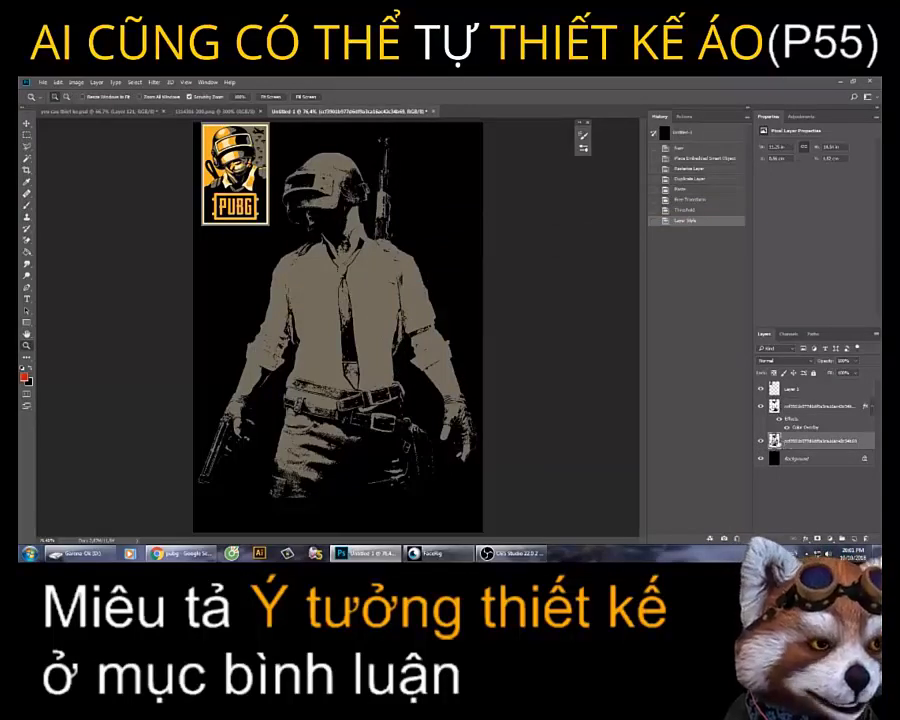
{"action": "left_click", "coordinate": [762, 406]}
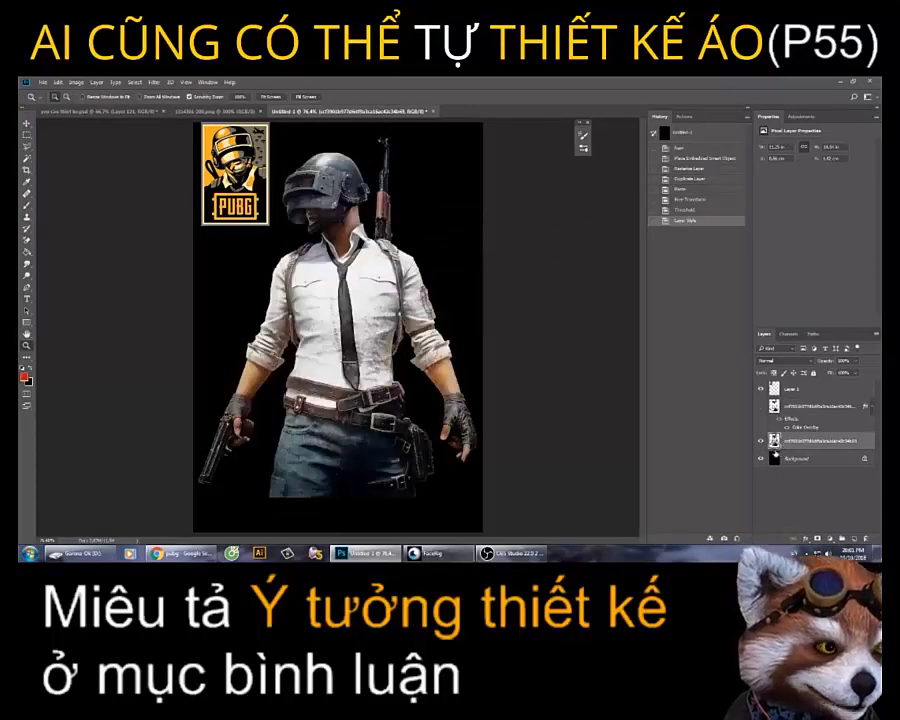
- Duplicate the colour photo layer, stack it above the tan silhouette, and shift it right
{"action": "left_click", "coordinate": [762, 407]}
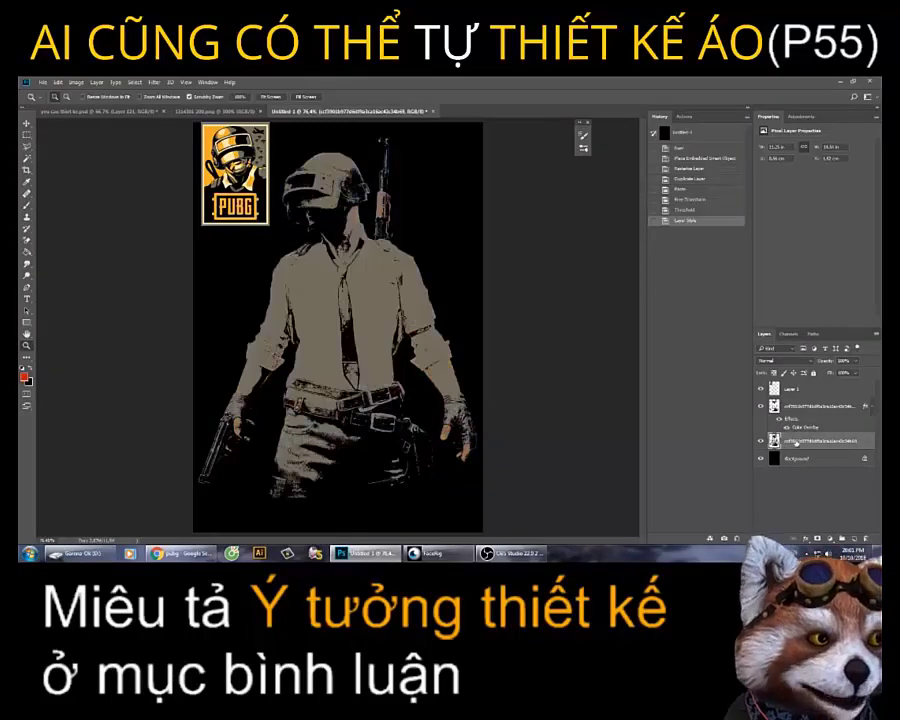
{"action": "right_click", "coordinate": [797, 445]}
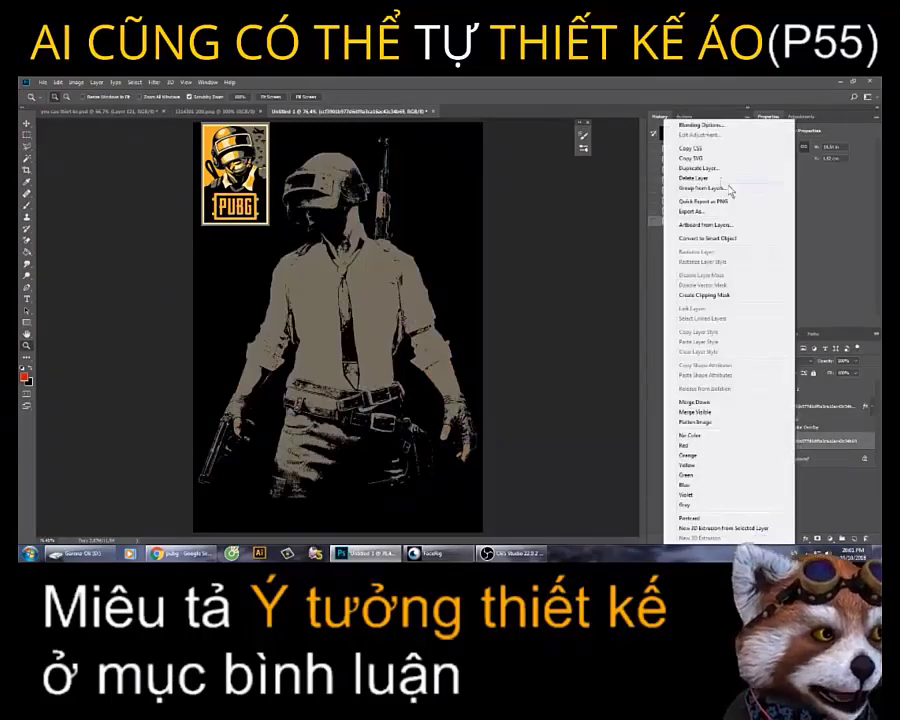
{"action": "left_click", "coordinate": [700, 168]}
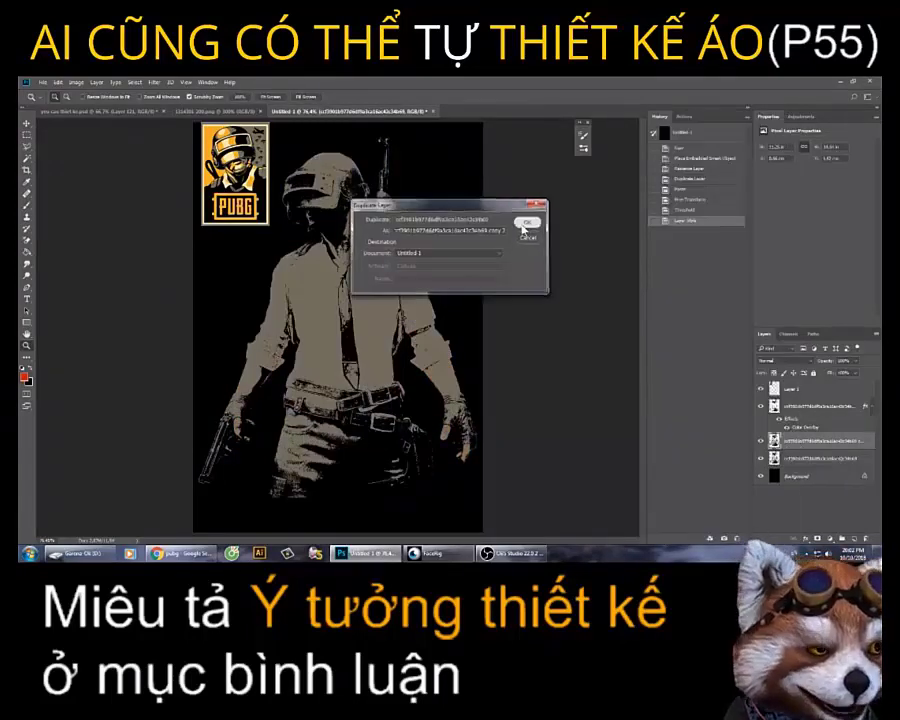
{"action": "left_click", "coordinate": [527, 222]}
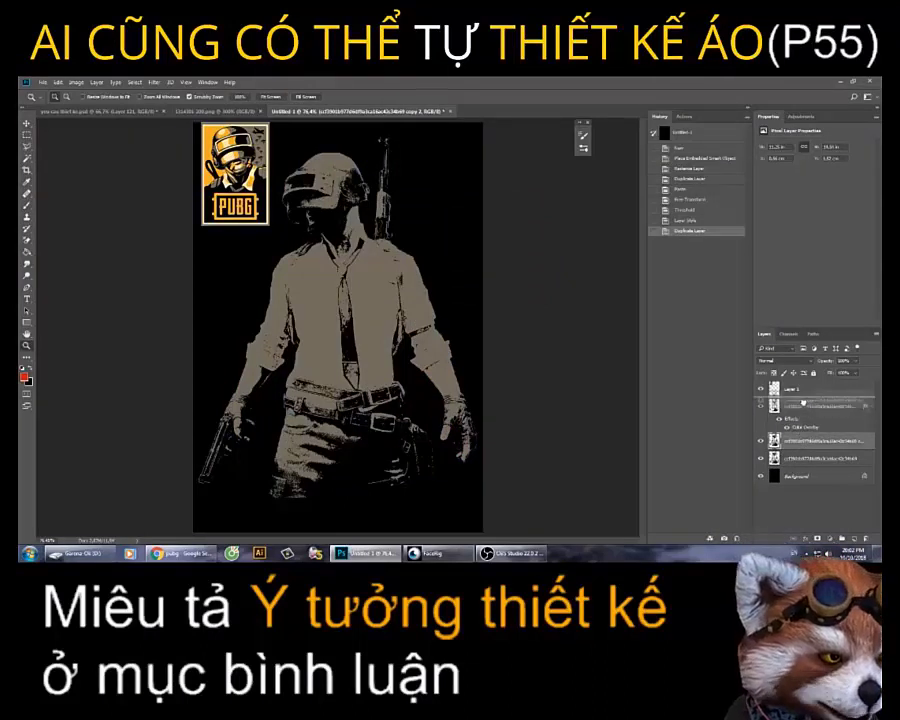
{"action": "left_click_drag", "start_coordinate": [797, 445], "coordinate": [802, 402]}
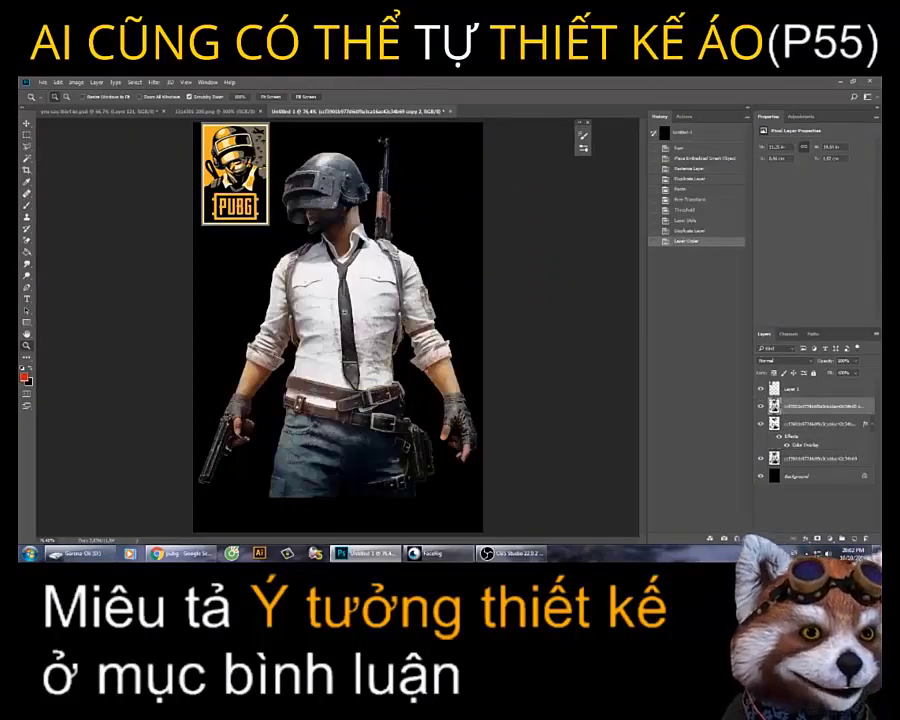
{"action": "key", "text": "v"}
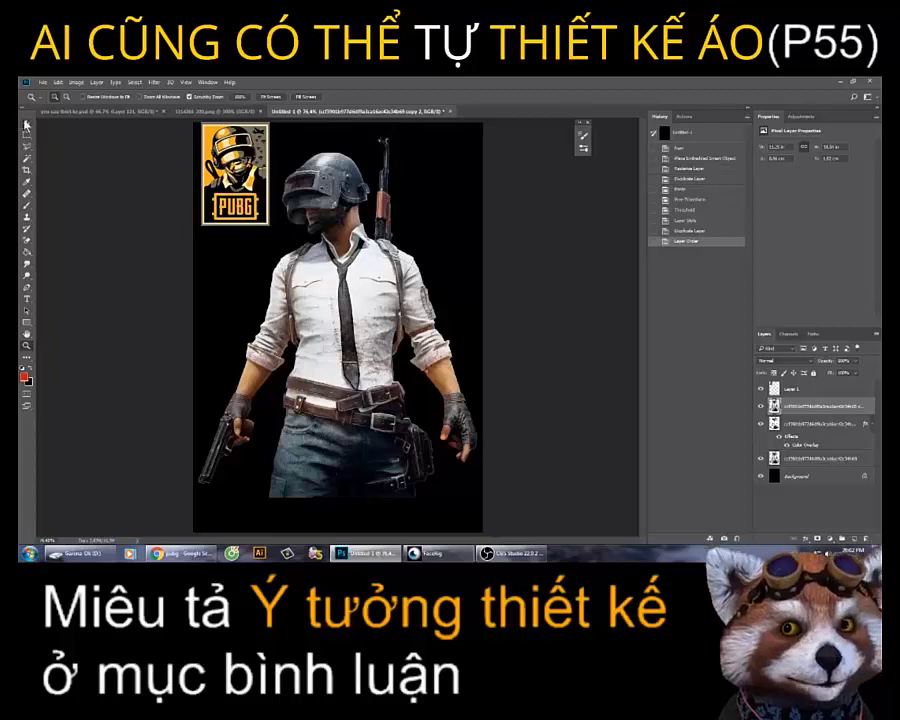
{"action": "left_click_drag", "start_coordinate": [317, 297], "coordinate": [400, 296]}
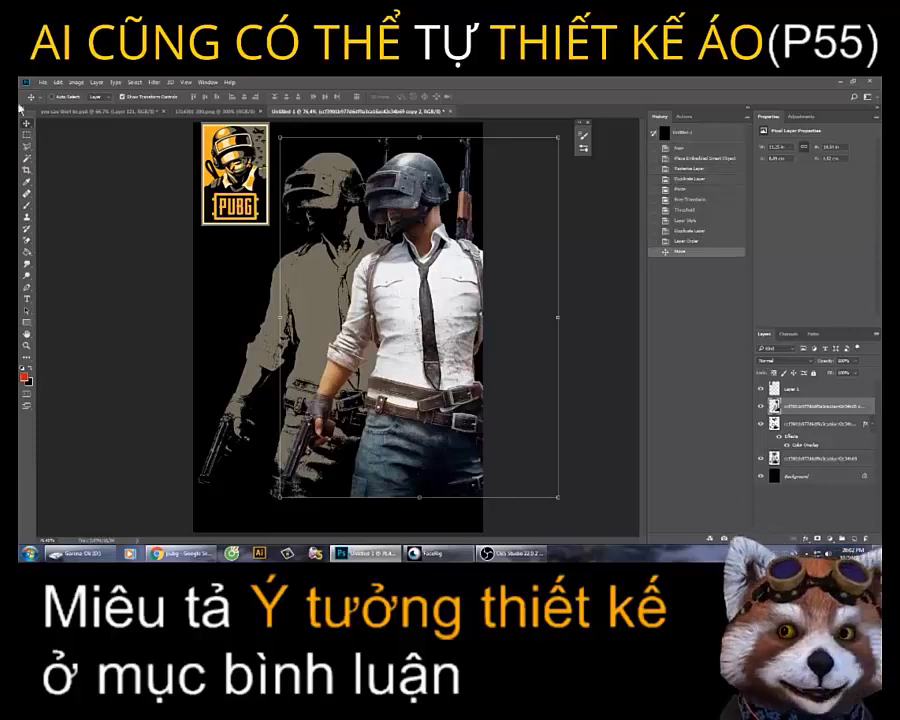
{"action": "left_click", "coordinate": [62, 83]}
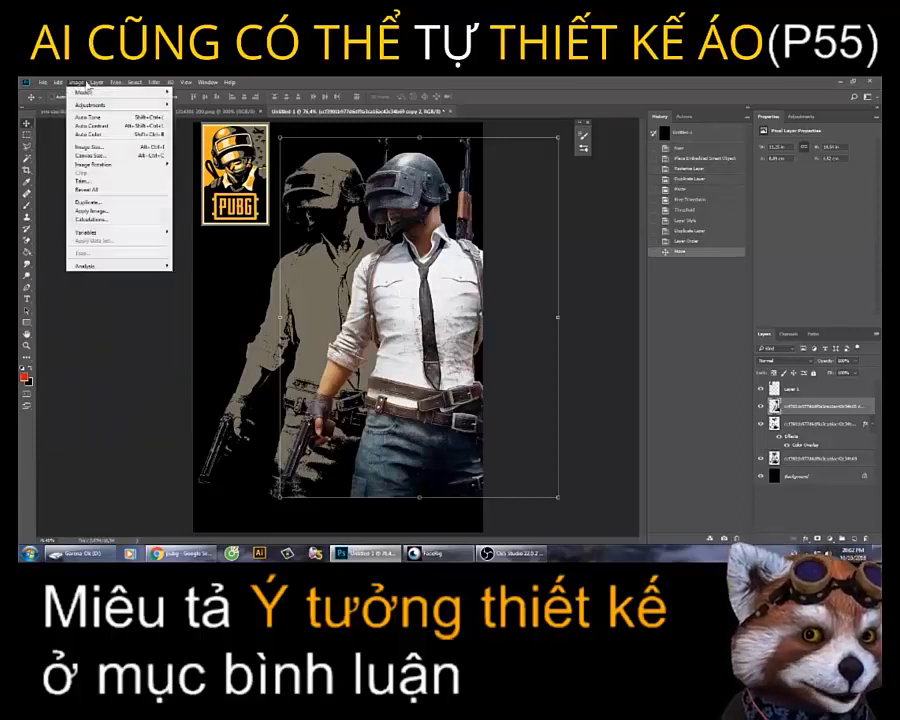
{"action": "mouse_move", "coordinate": [92, 104]}
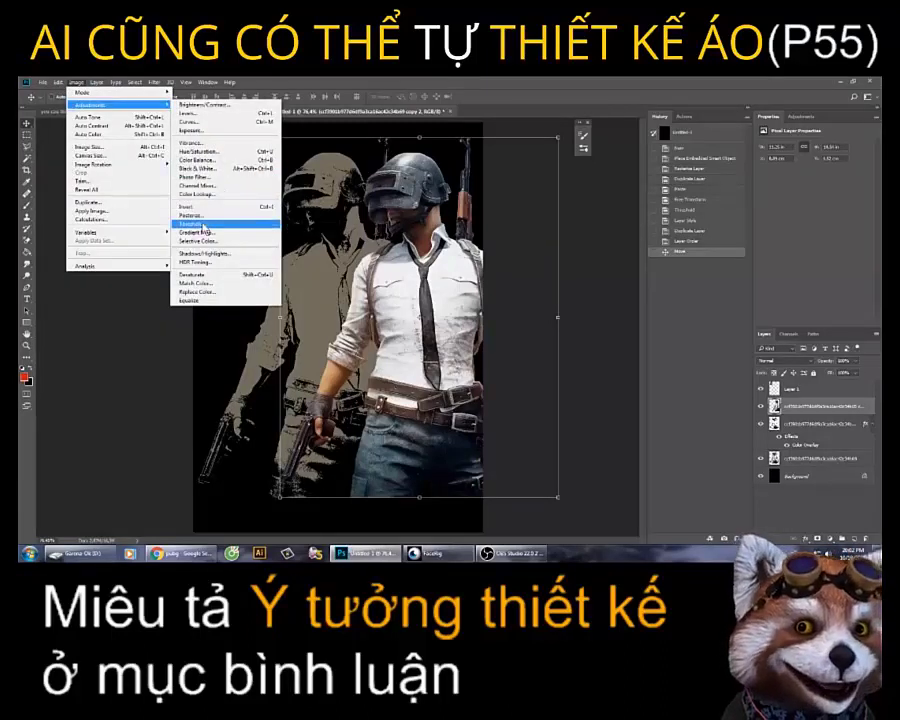
- Apply a Threshold adjustment at level 157 to the shifted colour soldier figure
{"action": "left_click", "coordinate": [195, 223]}
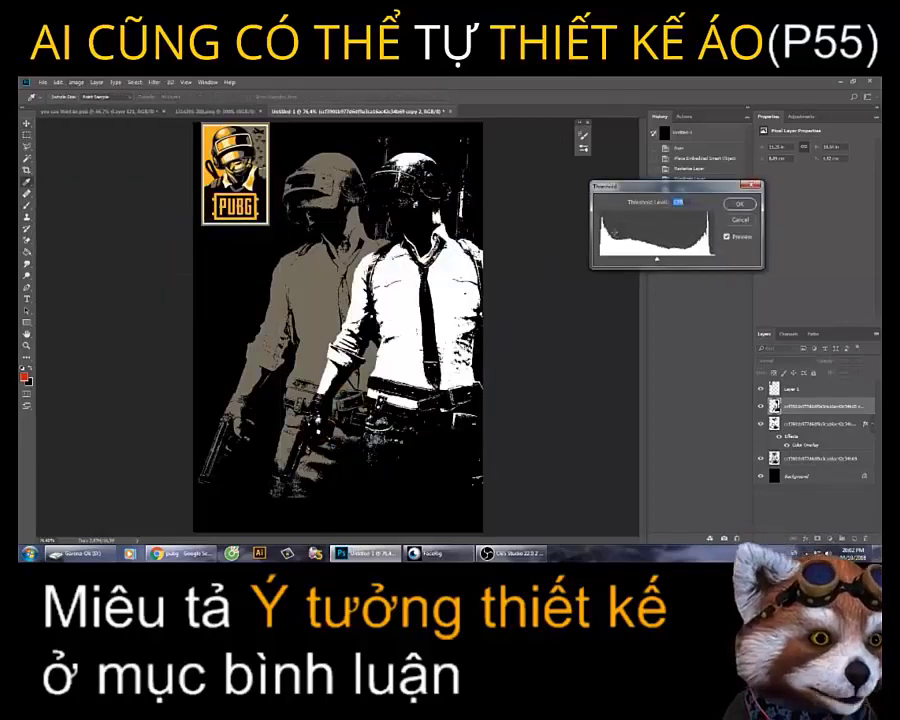
{"action": "left_click_drag", "start_coordinate": [657, 262], "coordinate": [671, 263]}
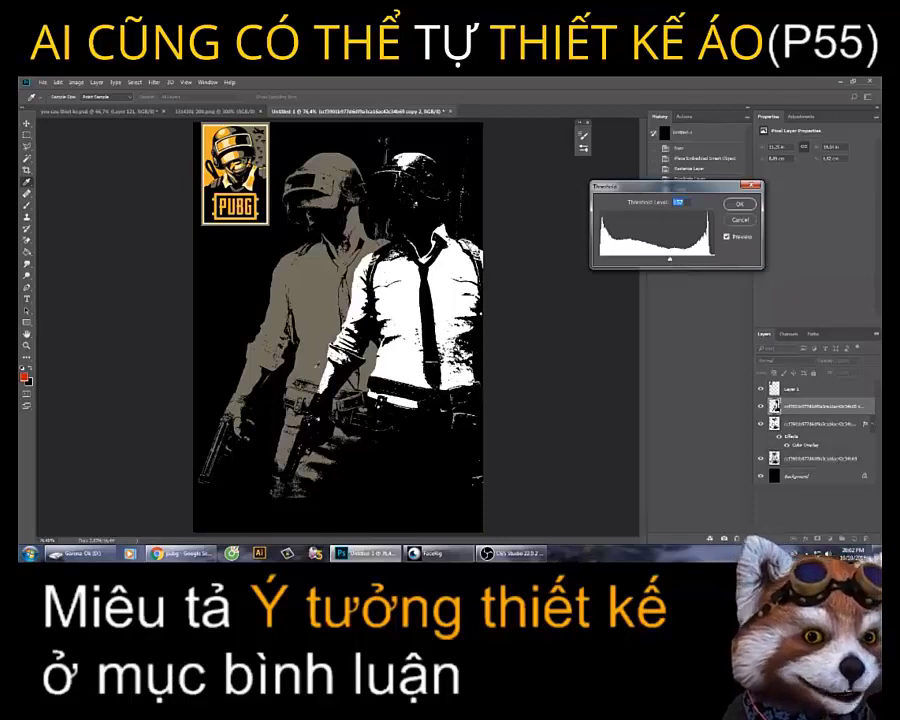
{"action": "left_click", "coordinate": [740, 205]}
{"action": "key", "text": "v"}
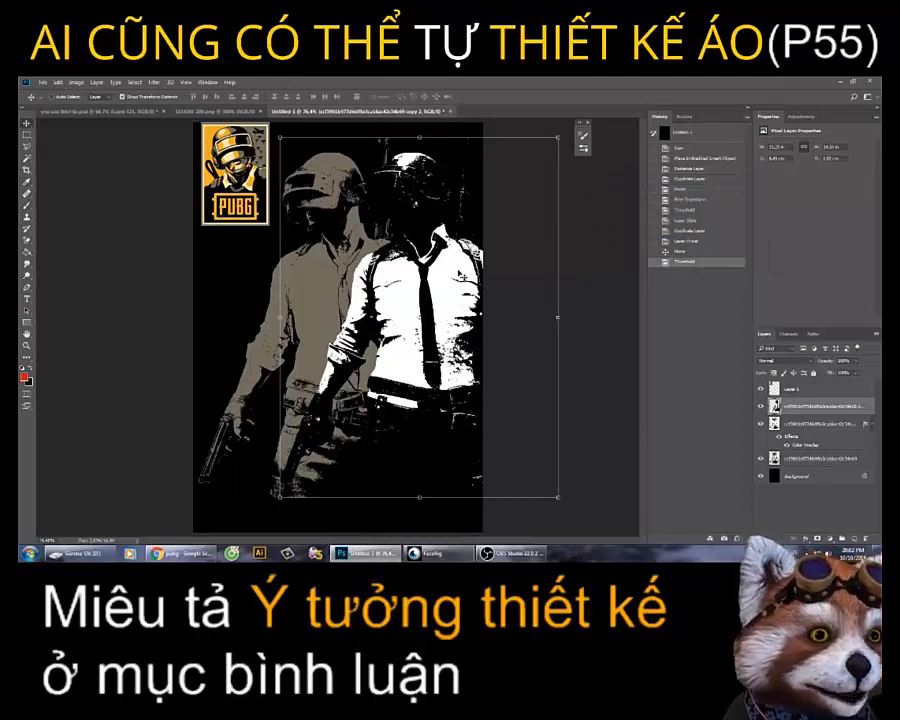
- Give the black-and-white figure layer a Color Overlay style, entering the overlay colour as a hex code
{"action": "right_click", "coordinate": [801, 408]}
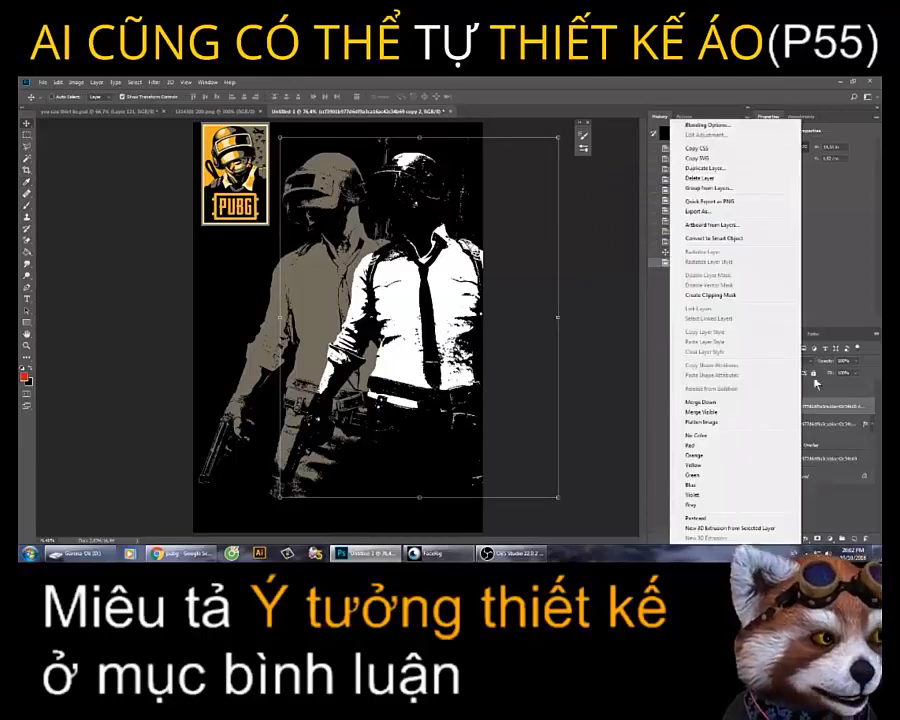
{"action": "left_click", "coordinate": [720, 127]}
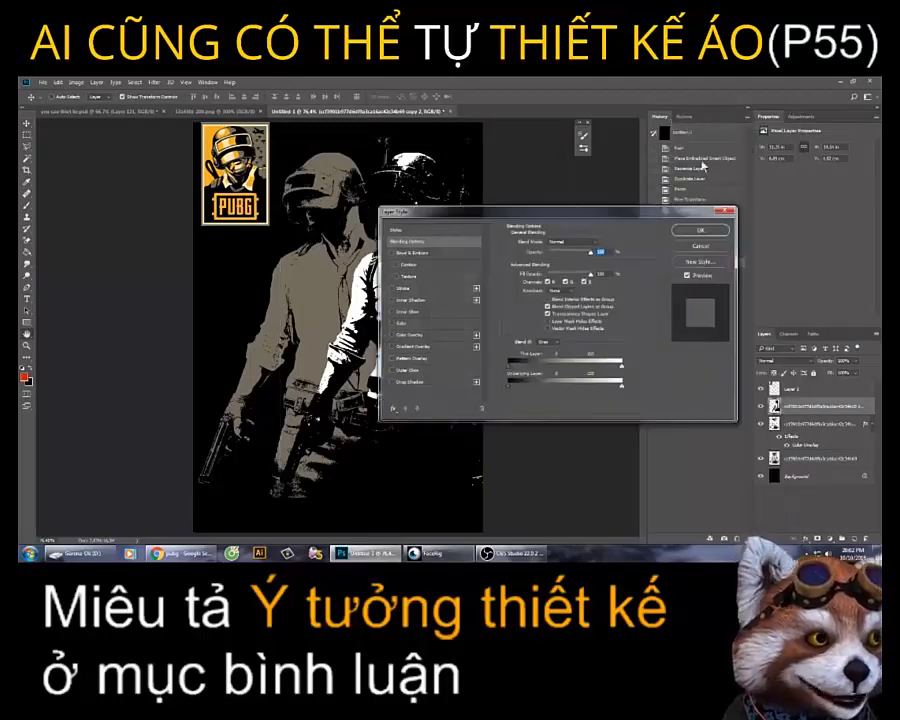
{"action": "left_click", "coordinate": [412, 336]}
{"action": "left_click_drag", "start_coordinate": [453, 218], "coordinate": [566, 222]}
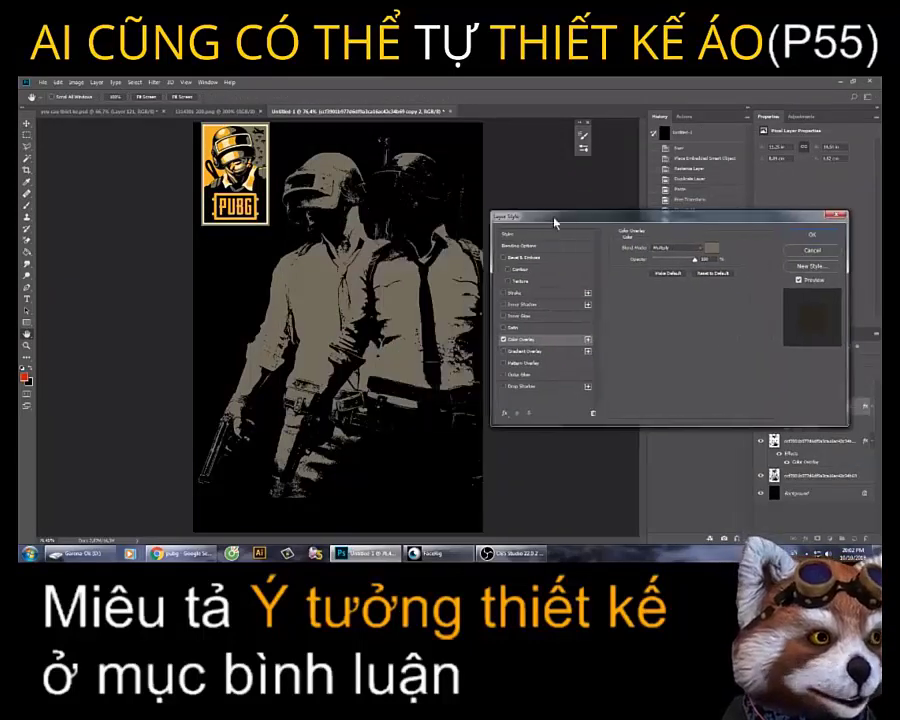
{"action": "left_click", "coordinate": [715, 249]}
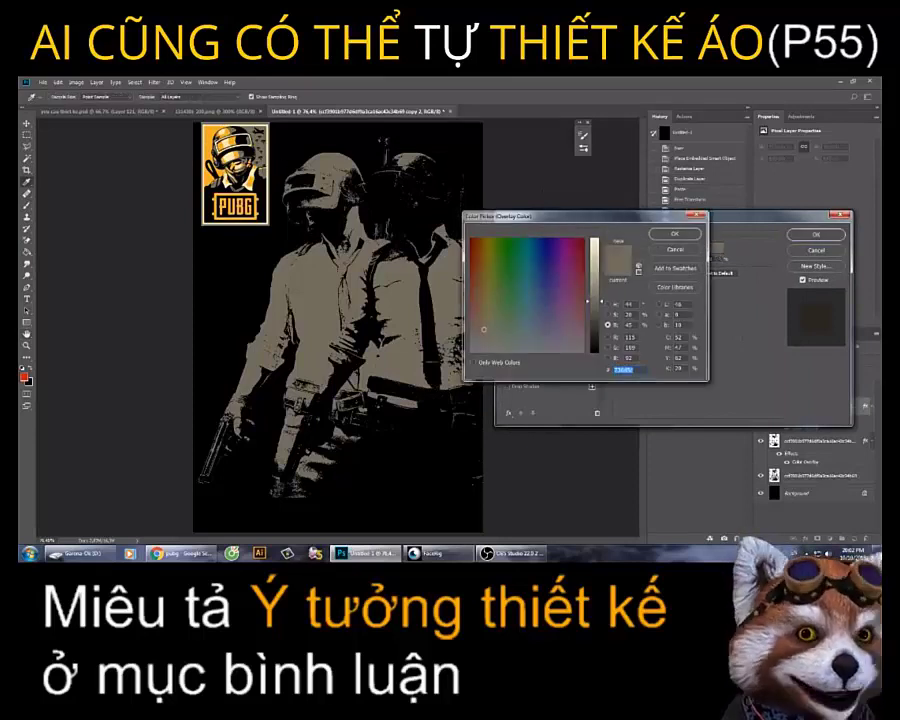
{"action": "type", "text": "f2ac1e"}
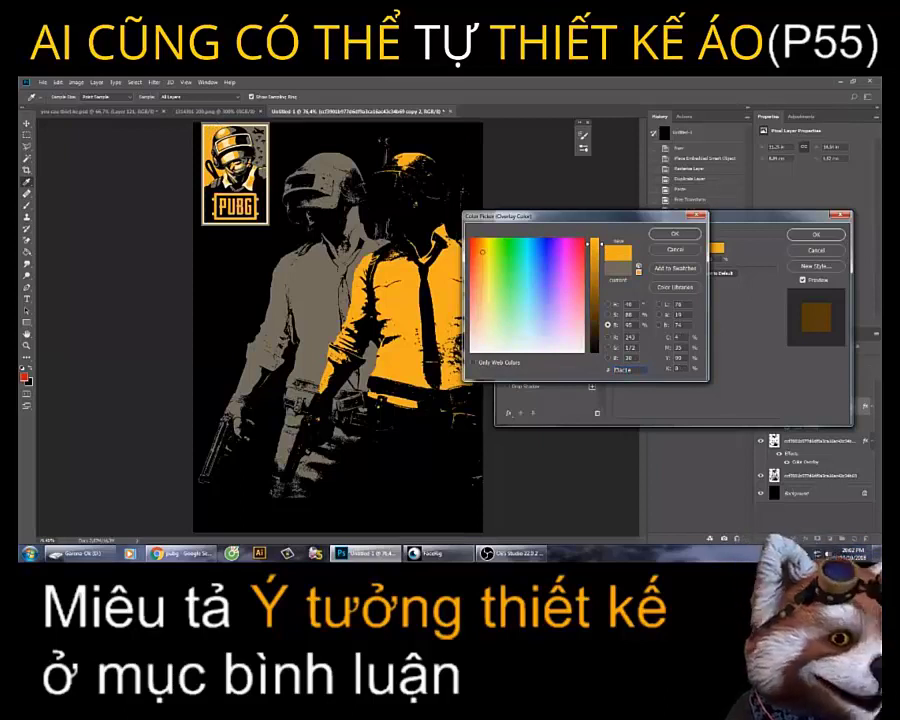
{"action": "type", "text": "f2cd1c"}
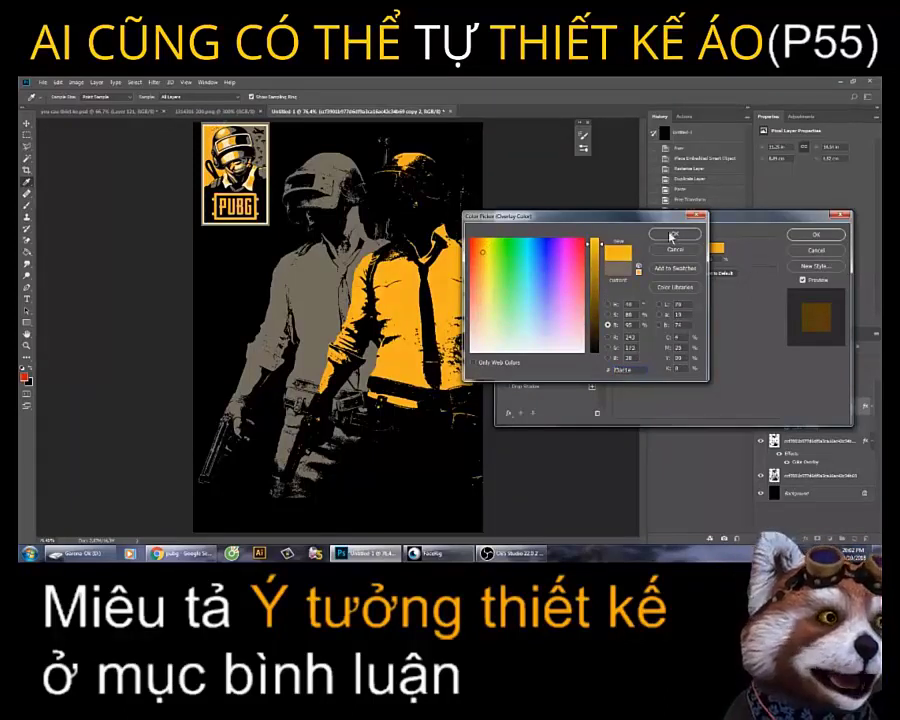
{"action": "left_click", "coordinate": [675, 234]}
{"action": "left_click", "coordinate": [808, 236]}
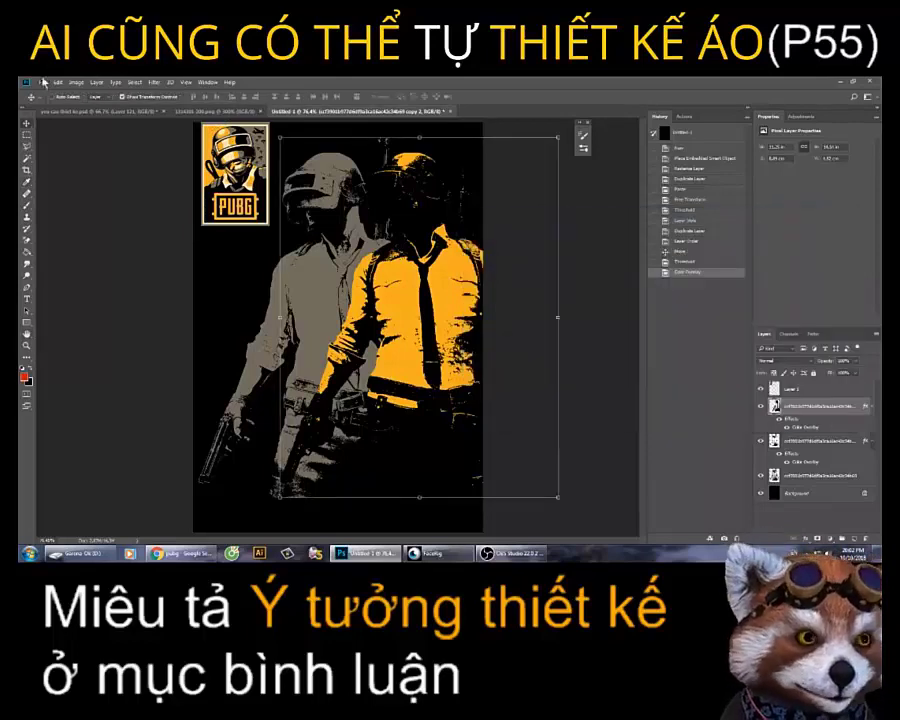
- Align the grey figure behind the yellow one and Background-Erase the yellow layer's black areas
{"action": "left_click_drag", "start_coordinate": [330, 189], "coordinate": [385, 268]}
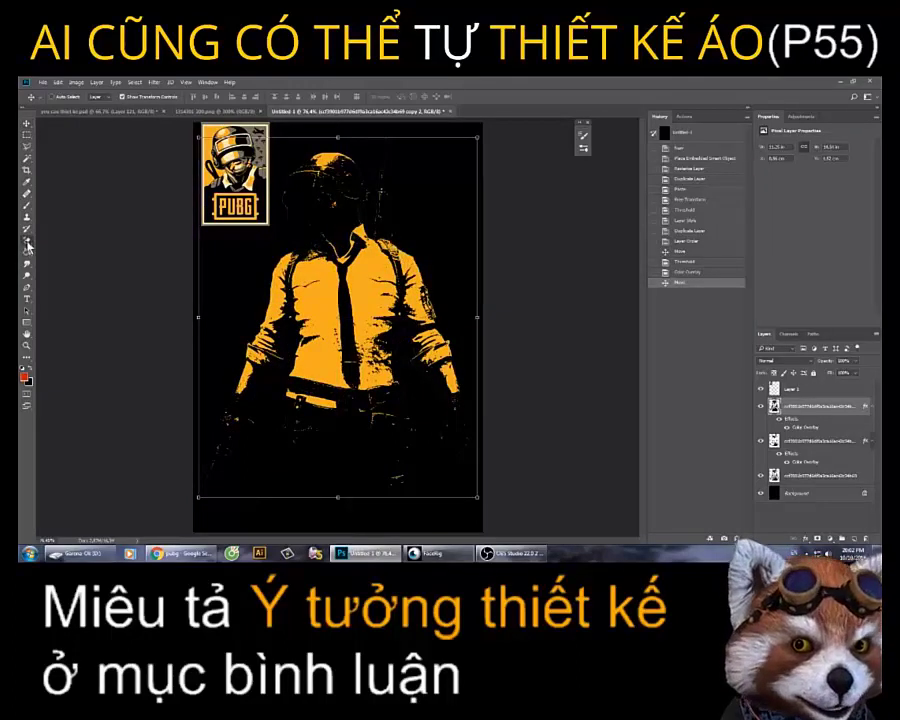
{"action": "left_click_drag", "start_coordinate": [27, 243], "coordinate": [77, 252]}
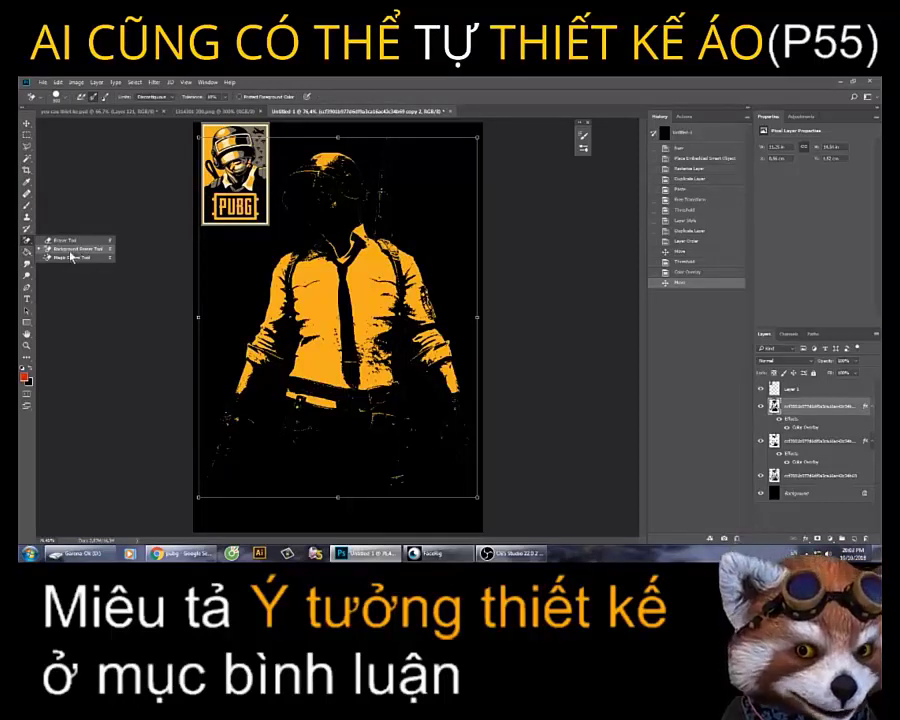
{"action": "left_click", "coordinate": [72, 255]}
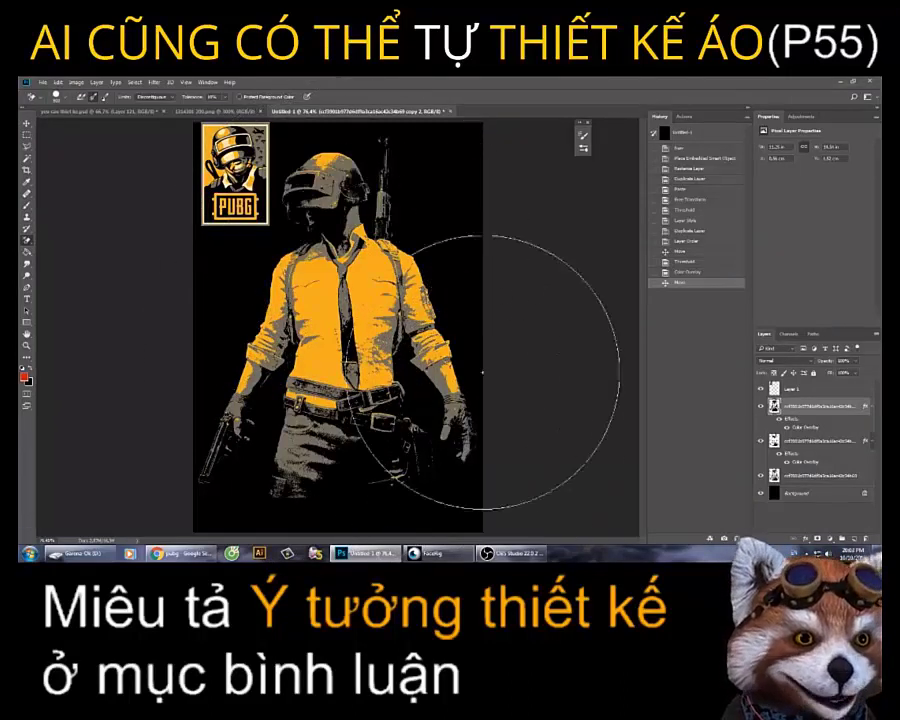
{"action": "left_click_drag", "start_coordinate": [240, 110], "coordinate": [300, 120]}
{"action": "left_click", "coordinate": [801, 476]}
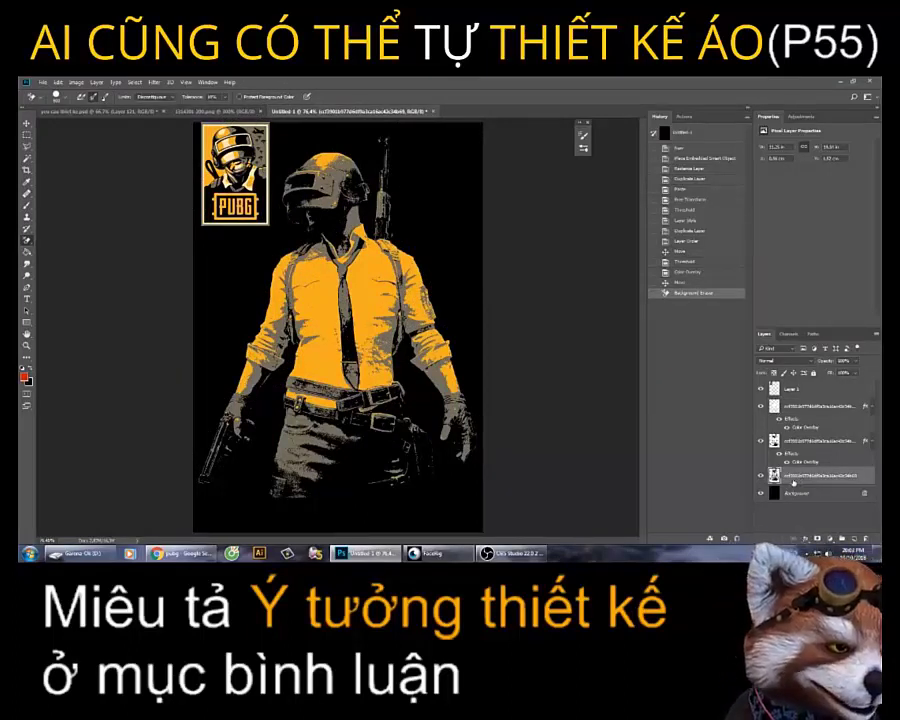
{"action": "right_click", "coordinate": [794, 483]}
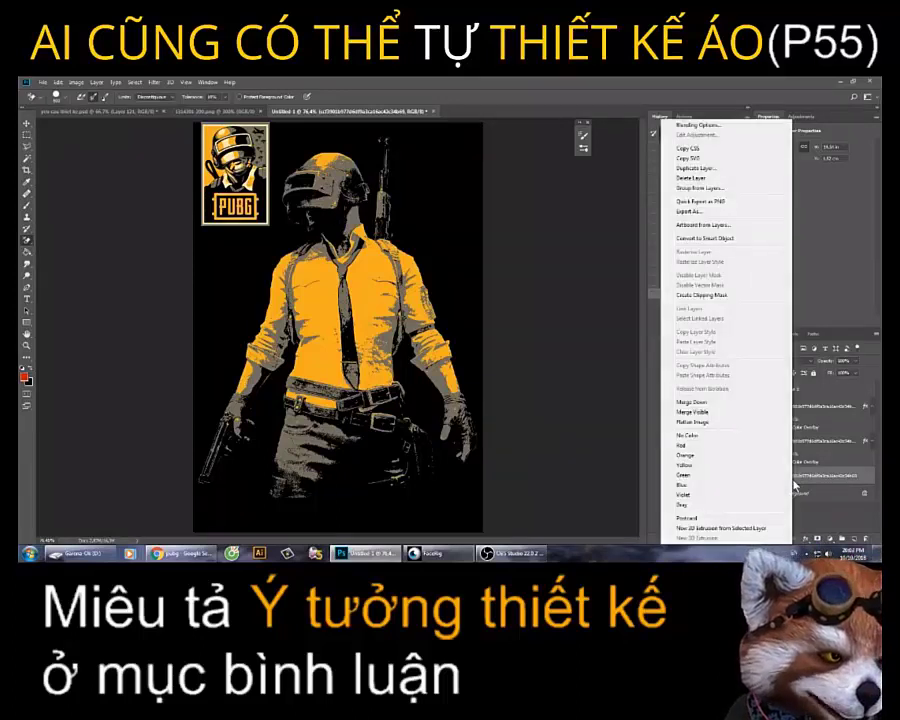
- Duplicate the original white-shirt soldier layer, move it to the top and shift it right
{"action": "left_click", "coordinate": [706, 171]}
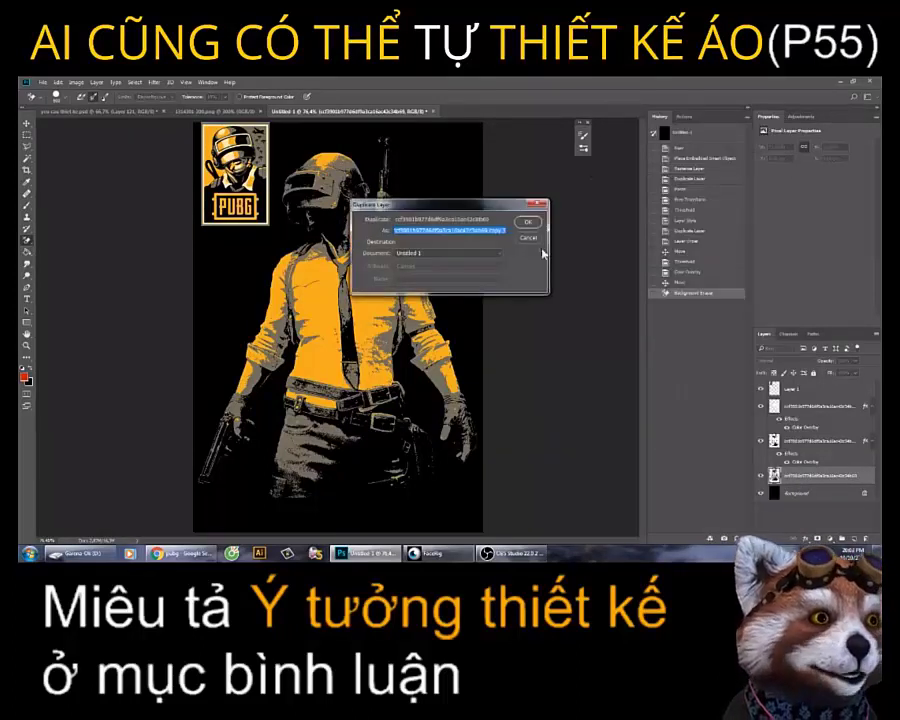
{"action": "left_click", "coordinate": [529, 219]}
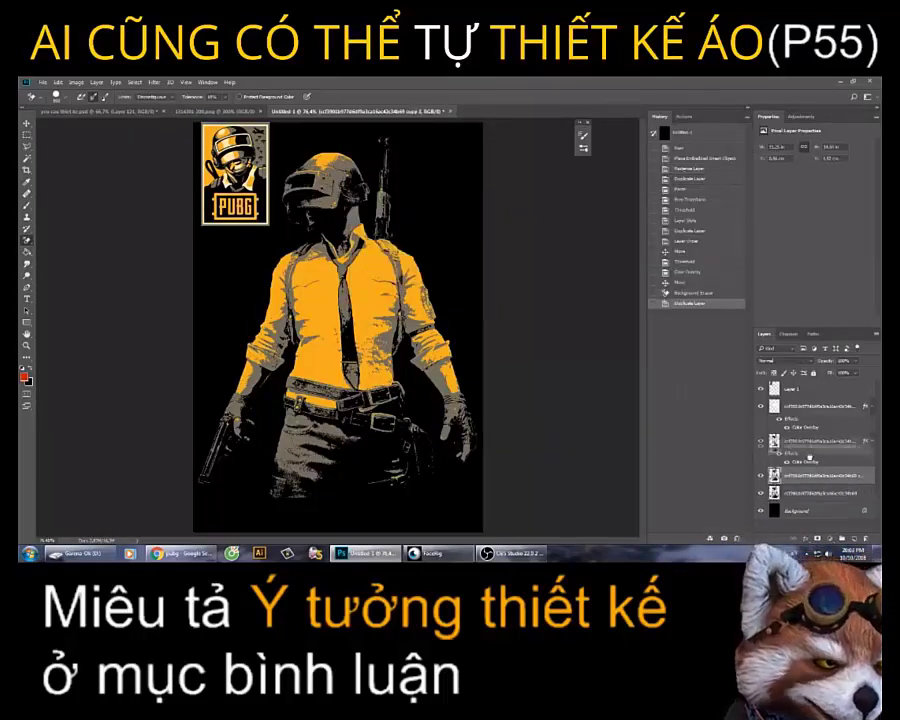
{"action": "left_click_drag", "start_coordinate": [796, 484], "coordinate": [806, 408]}
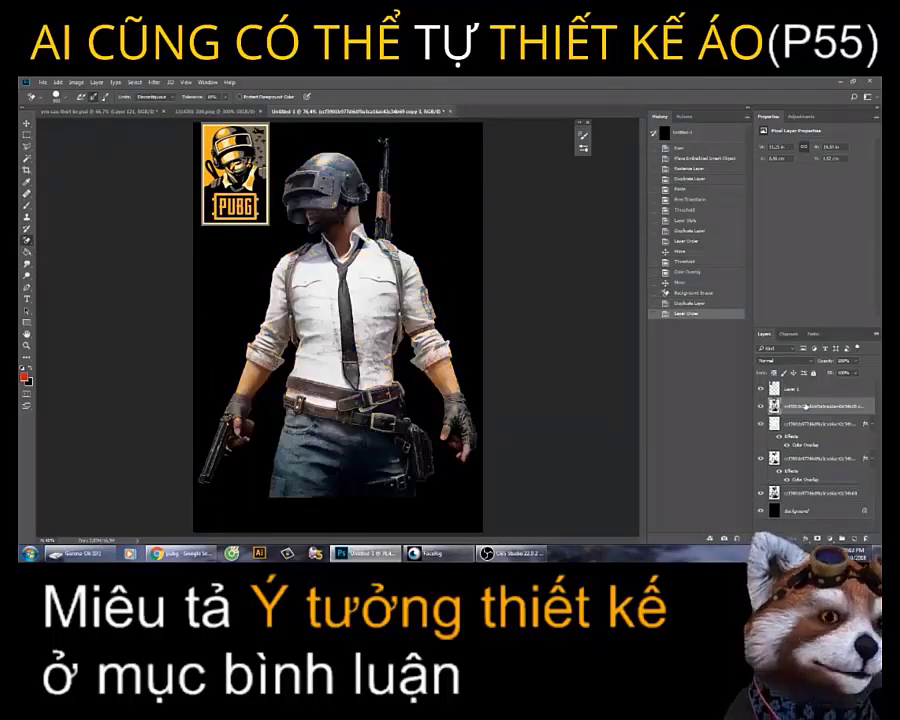
{"action": "left_click", "coordinate": [27, 123]}
{"action": "left_click_drag", "start_coordinate": [335, 250], "coordinate": [422, 252]}
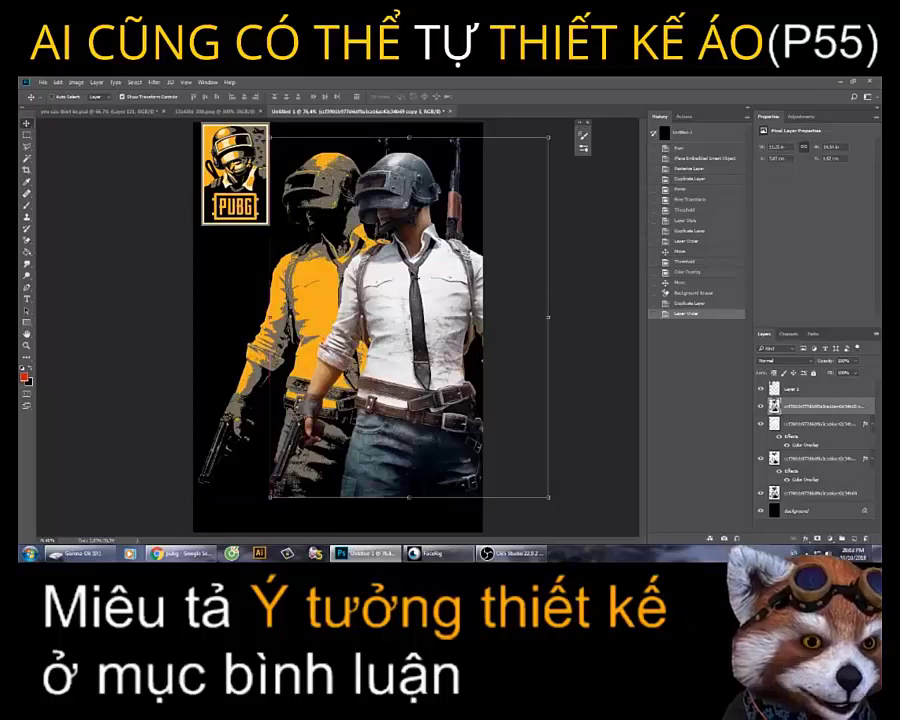
{"action": "left_click", "coordinate": [76, 82]}
{"action": "mouse_move", "coordinate": [92, 104]}
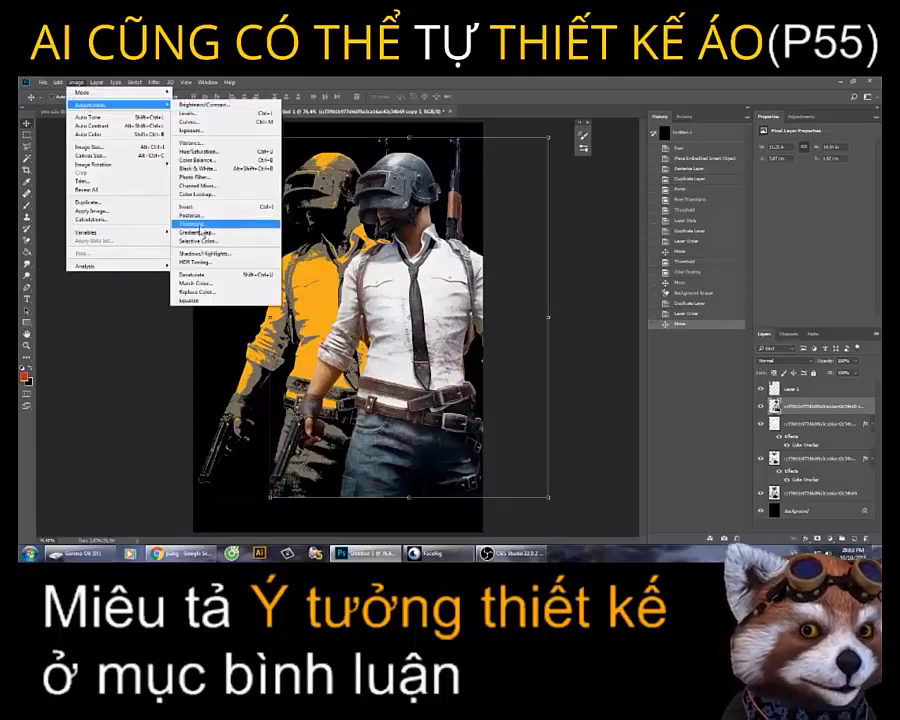
- Apply a Threshold adjustment at about level 214 to the photo copy
{"action": "left_click", "coordinate": [201, 229]}
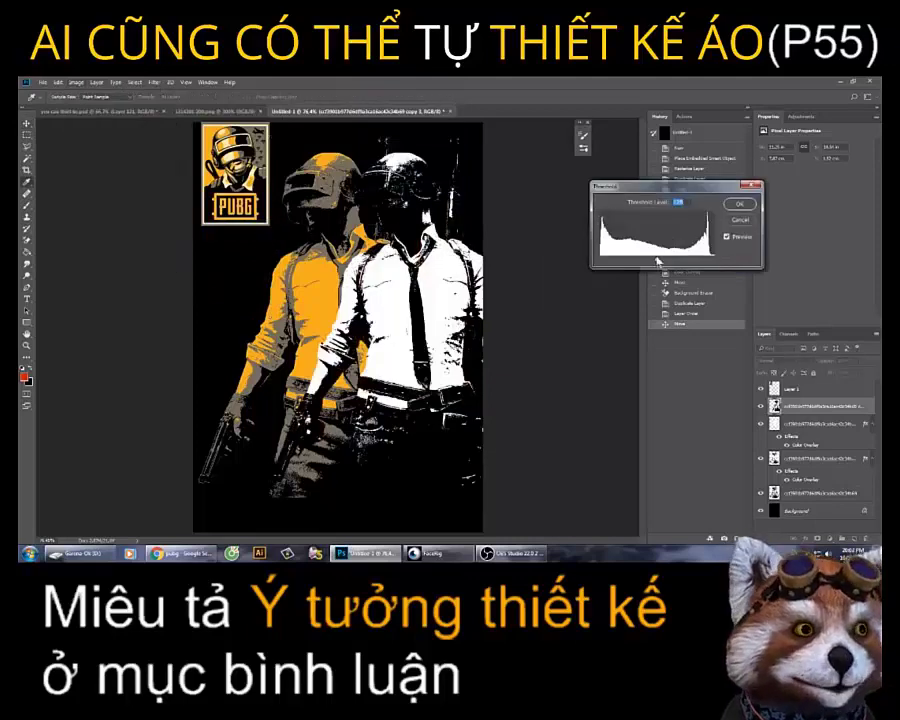
{"action": "left_click_drag", "start_coordinate": [658, 260], "coordinate": [693, 263]}
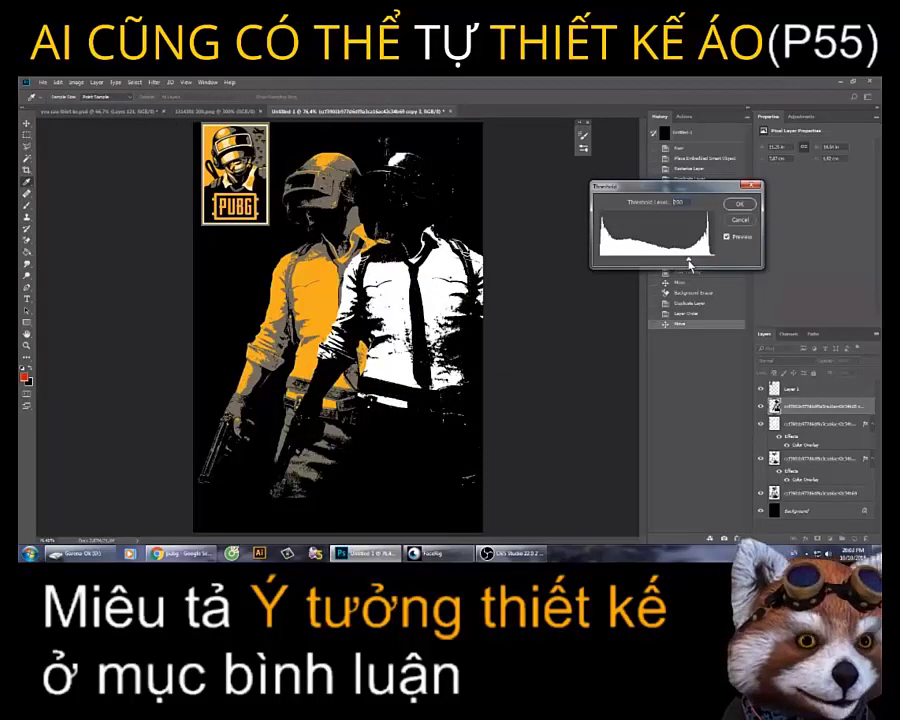
{"action": "left_click_drag", "start_coordinate": [693, 263], "coordinate": [697, 265]}
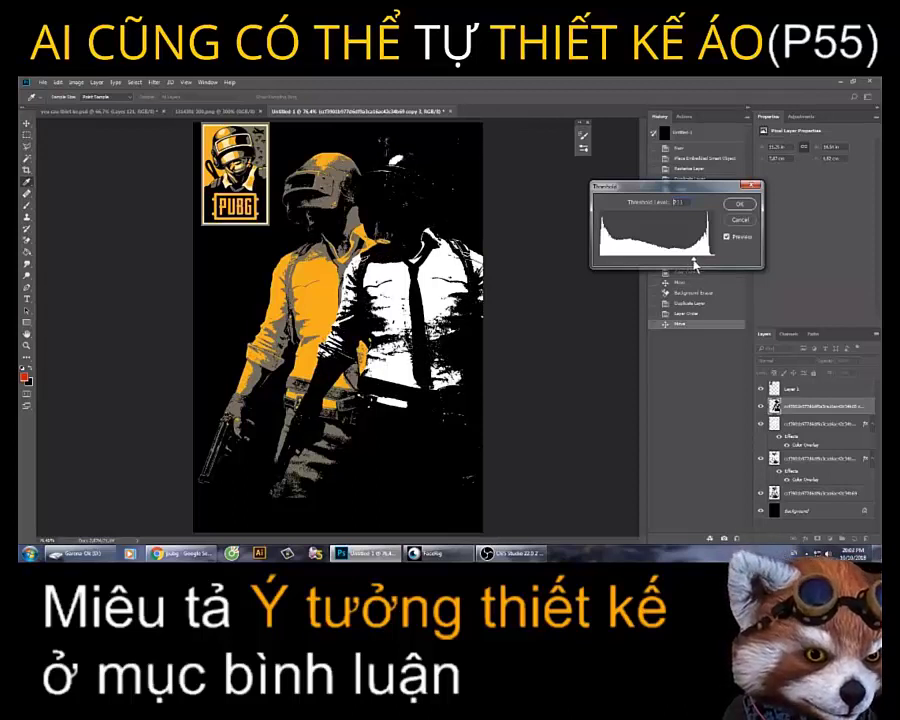
{"action": "left_click", "coordinate": [740, 203]}
{"action": "key", "text": "v"}
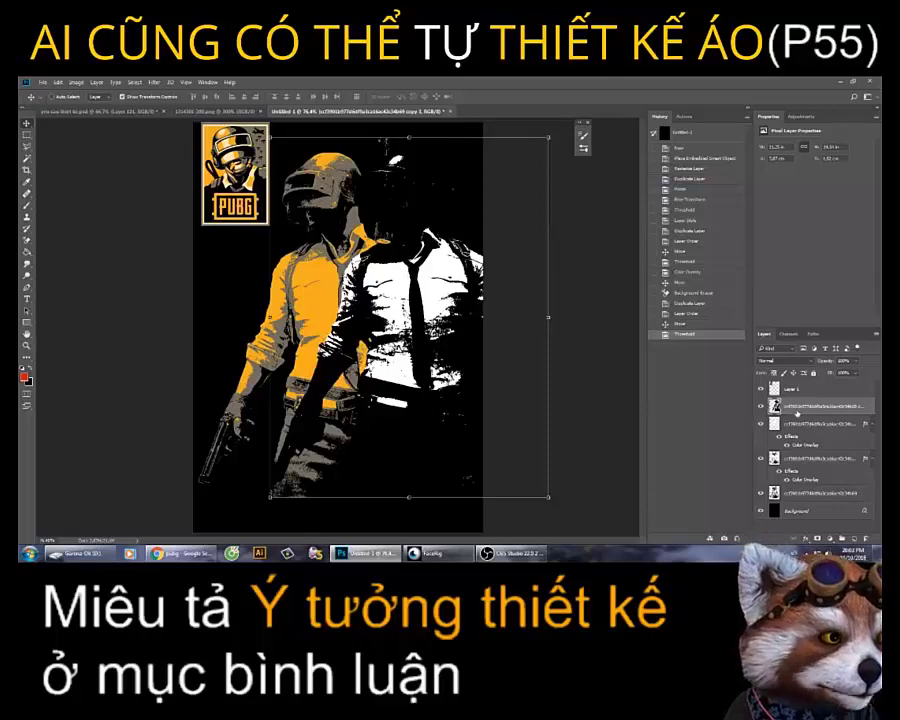
- Add a pale cream Color Overlay style to the thresholded layer
{"action": "right_click", "coordinate": [796, 414]}
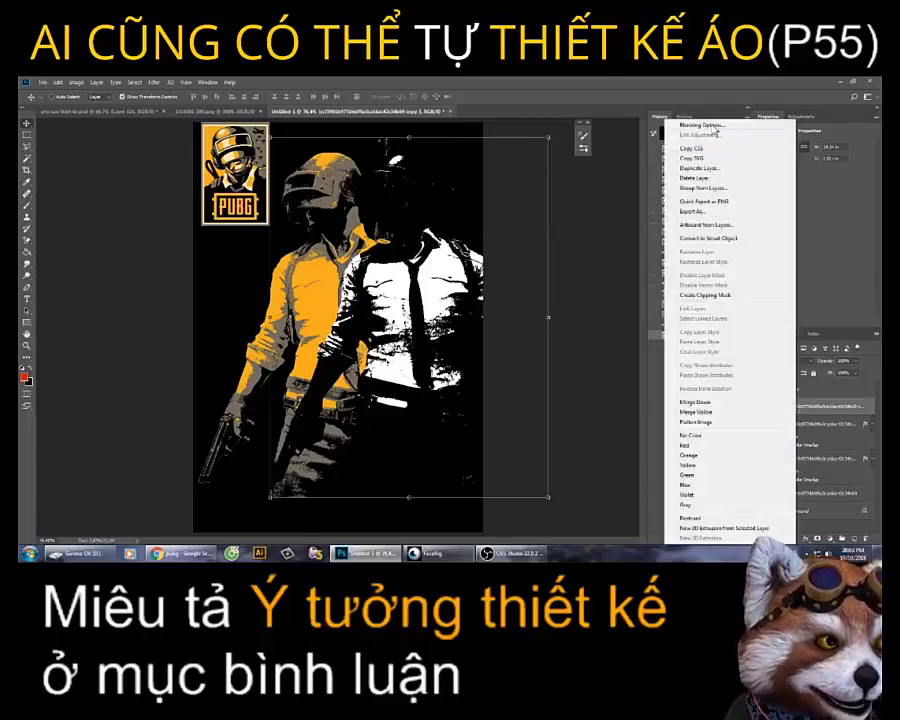
{"action": "left_click", "coordinate": [712, 126]}
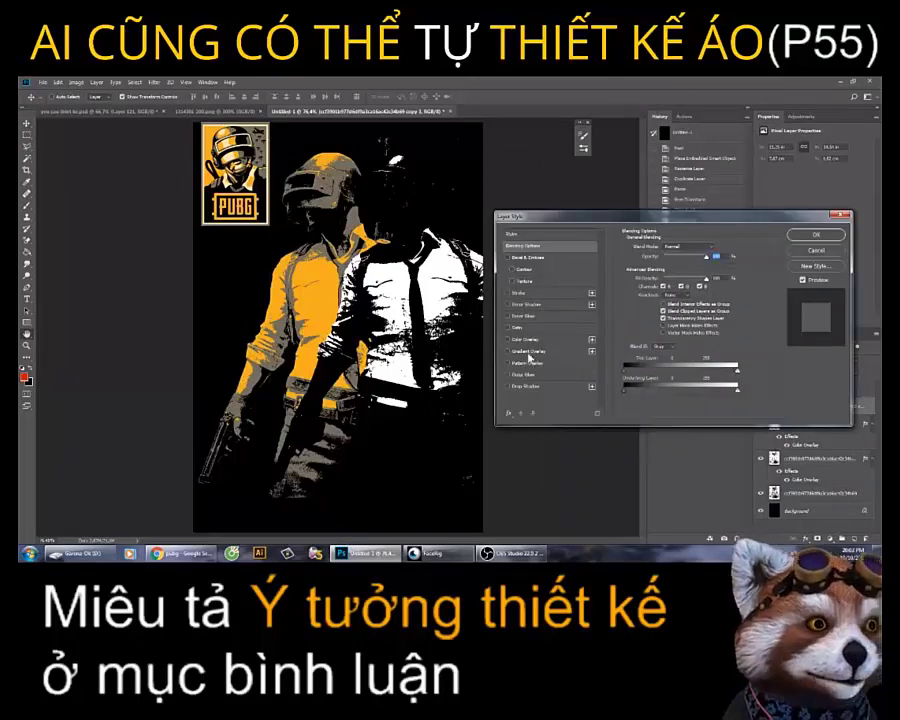
{"action": "left_click", "coordinate": [526, 340]}
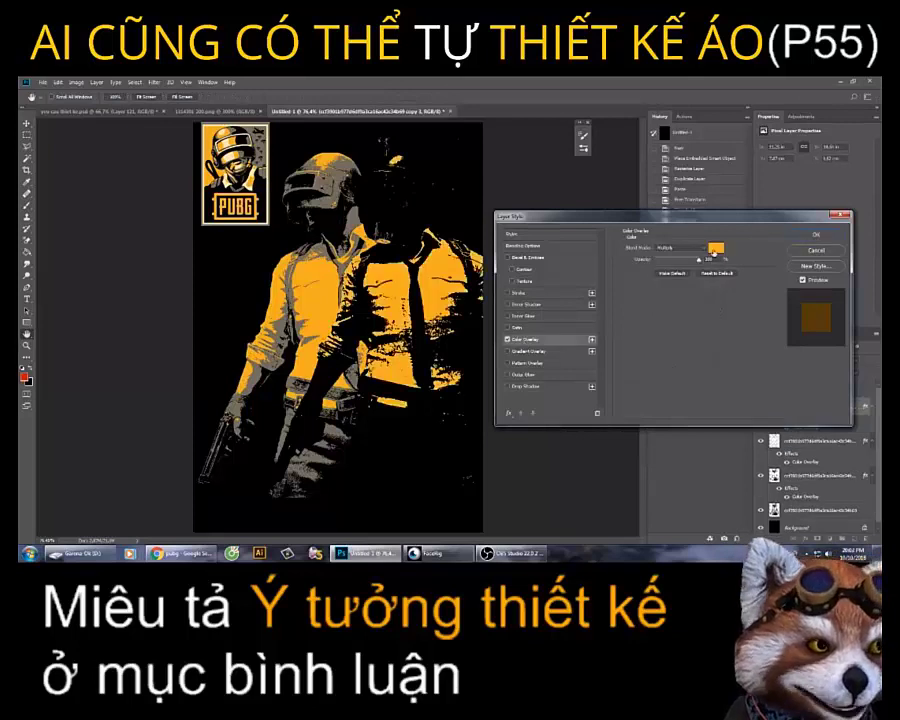
{"action": "left_click", "coordinate": [716, 249]}
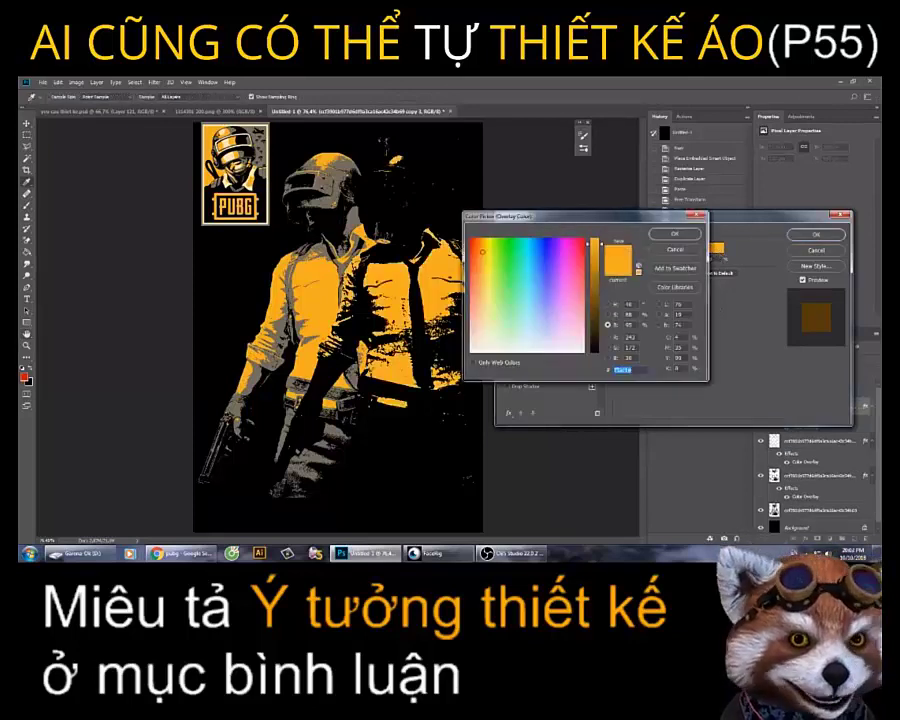
{"action": "left_click", "coordinate": [483, 315]}
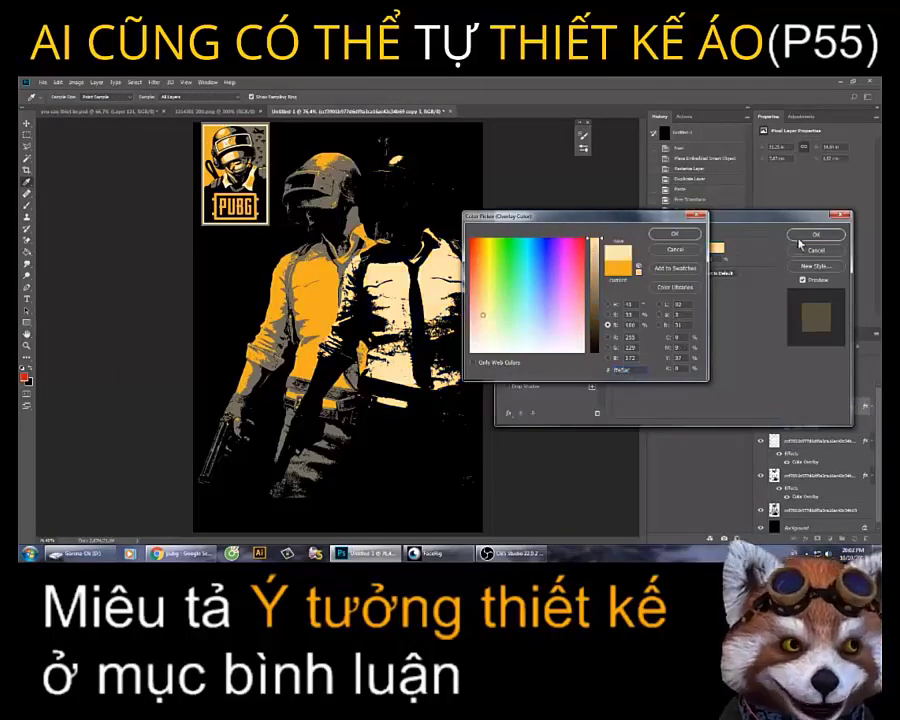
{"action": "left_click", "coordinate": [688, 233]}
{"action": "left_click", "coordinate": [815, 234]}
{"action": "left_click", "coordinate": [27, 124]}
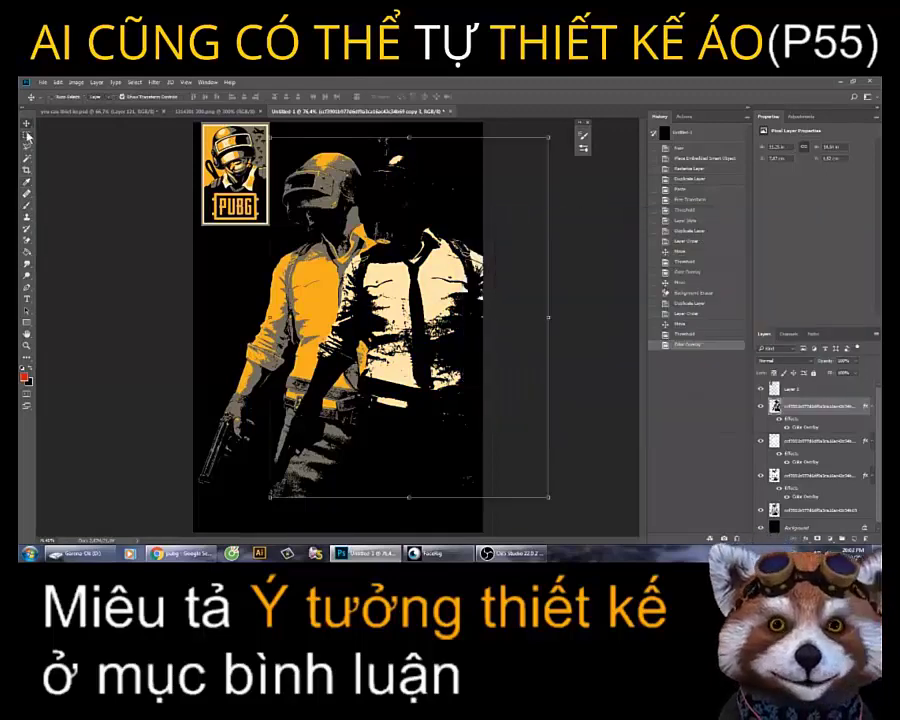
- Move the cream layer onto the orange figure and Background-Erase its black areas
{"action": "left_click_drag", "start_coordinate": [492, 268], "coordinate": [410, 268]}
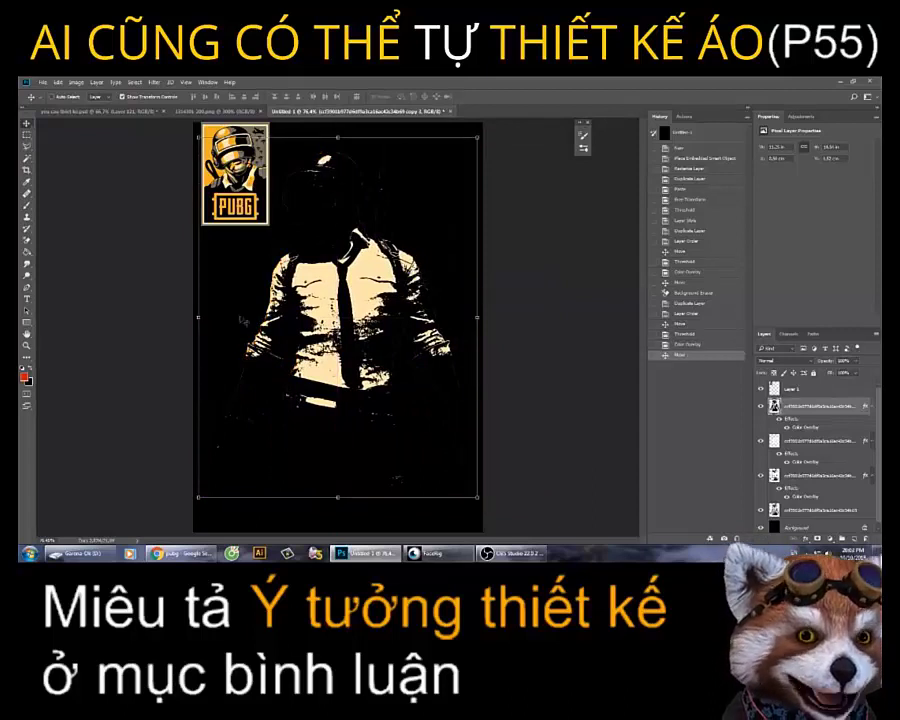
{"action": "left_click", "coordinate": [26, 241]}
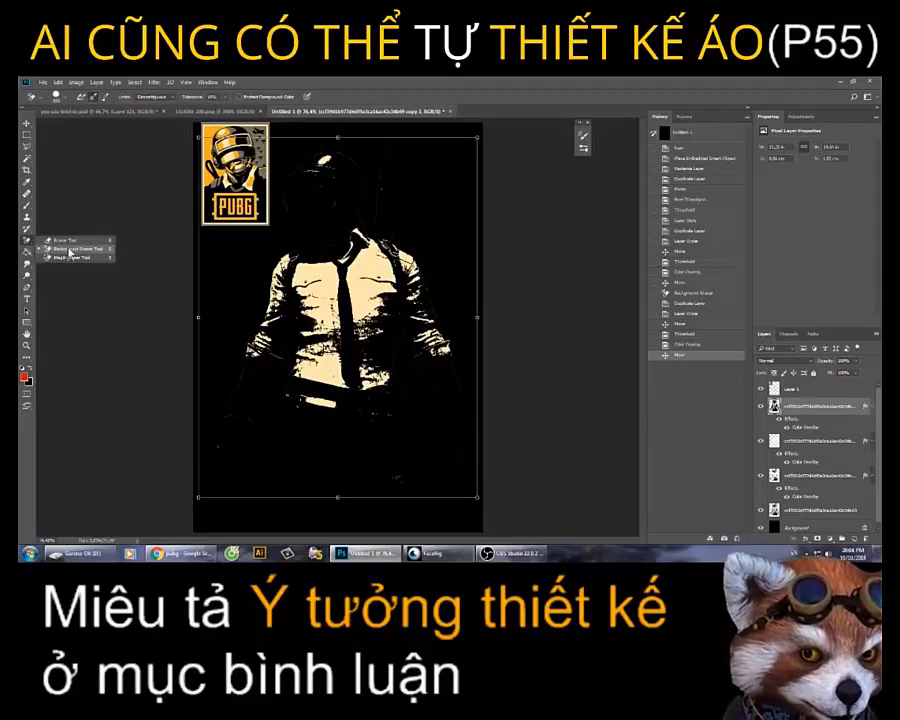
{"action": "left_click", "coordinate": [70, 252]}
{"action": "mouse_move", "coordinate": [235, 442]}
{"action": "left_mouse_down"}
{"action": "mouse_move", "coordinate": [258, 255]}
{"action": "mouse_move", "coordinate": [470, 490]}
{"action": "left_mouse_up"}
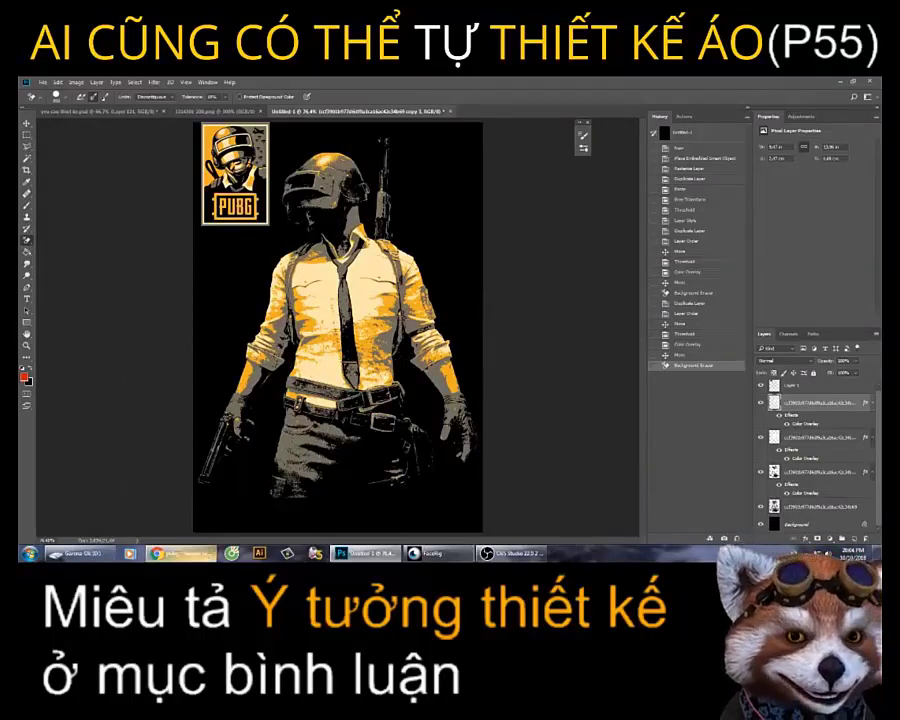
{"action": "left_click", "coordinate": [183, 553]}
- Search Google Images for 'pubg logo'
{"action": "key", "text": "Escape"}
{"action": "scroll", "coordinate": [305, 235], "scroll_direction": "up", "scroll_amount": 5}
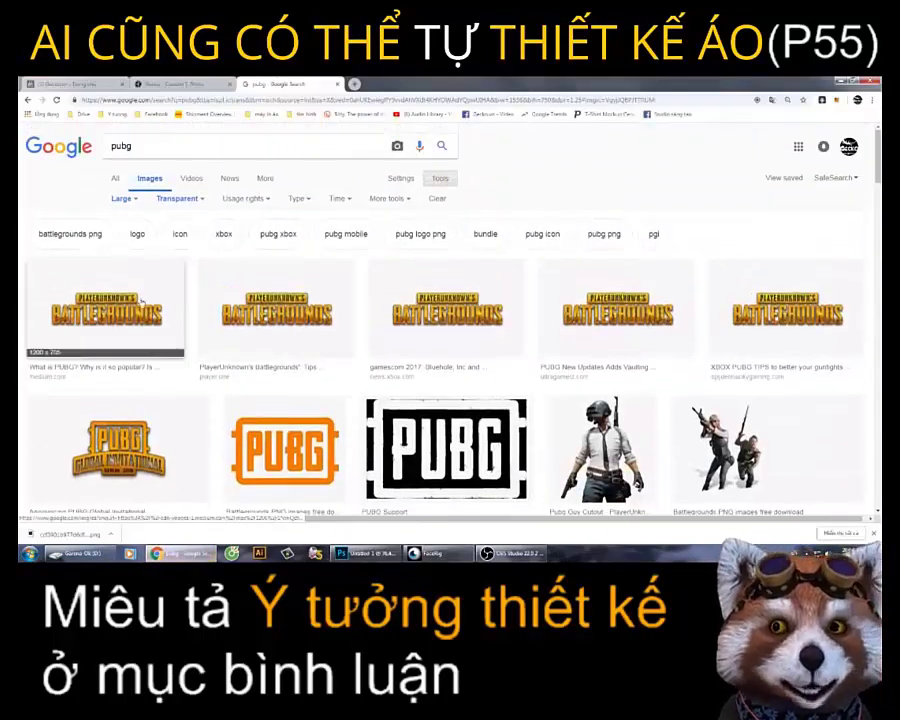
{"action": "left_click", "coordinate": [155, 146]}
{"action": "type", "text": "log"}
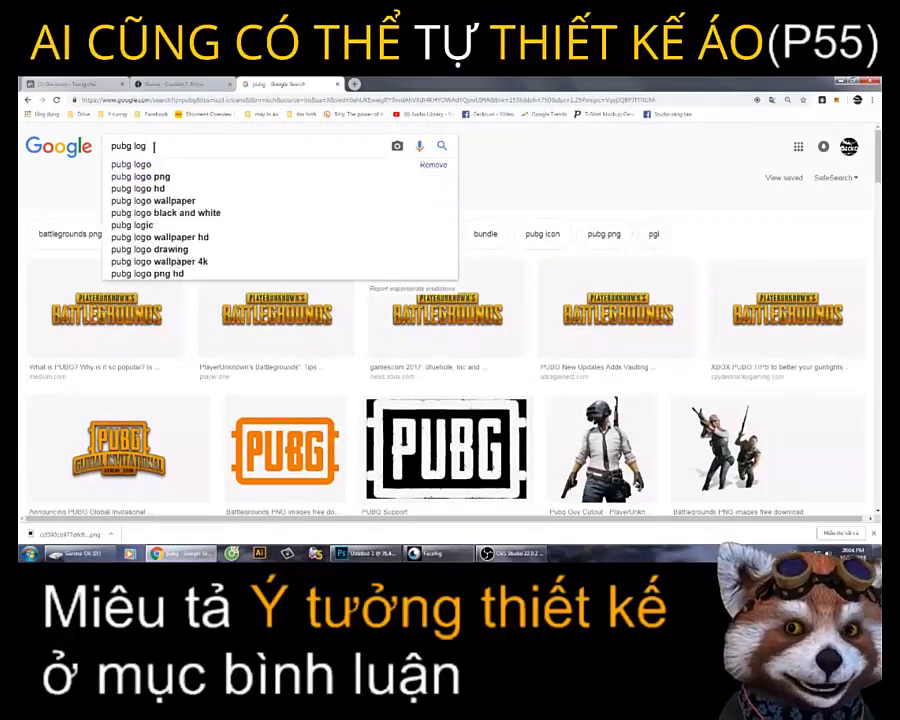
{"action": "type", "text": "o"}
{"action": "key", "text": "Return"}
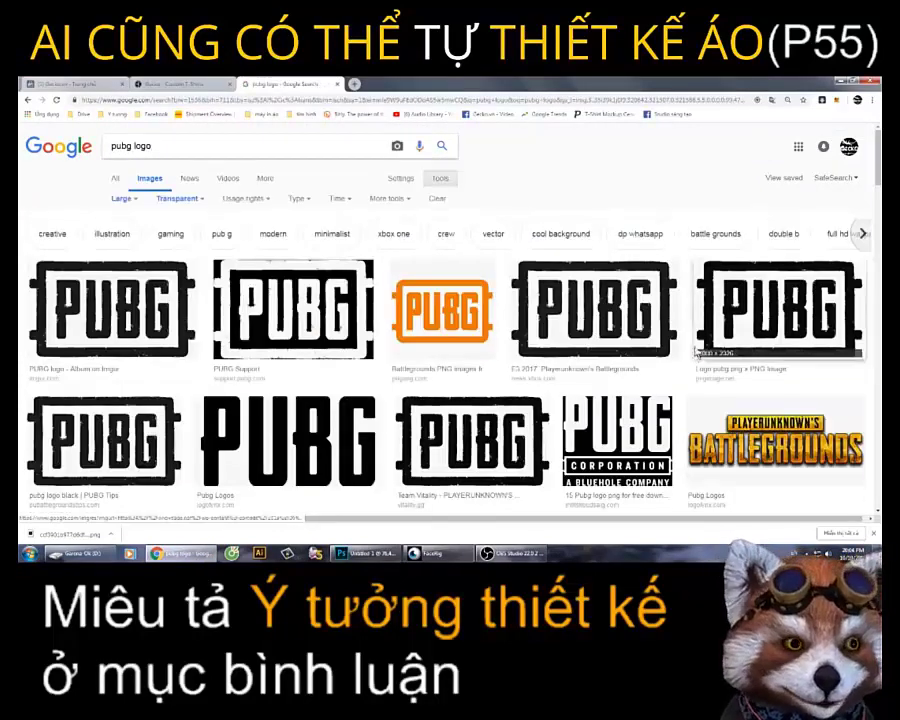
{"action": "scroll", "coordinate": [726, 332], "scroll_direction": "down", "scroll_amount": 3}
{"action": "scroll", "coordinate": [726, 332], "scroll_direction": "down", "scroll_amount": 3}
{"action": "scroll", "coordinate": [165, 222], "scroll_direction": "up", "scroll_amount": 6}
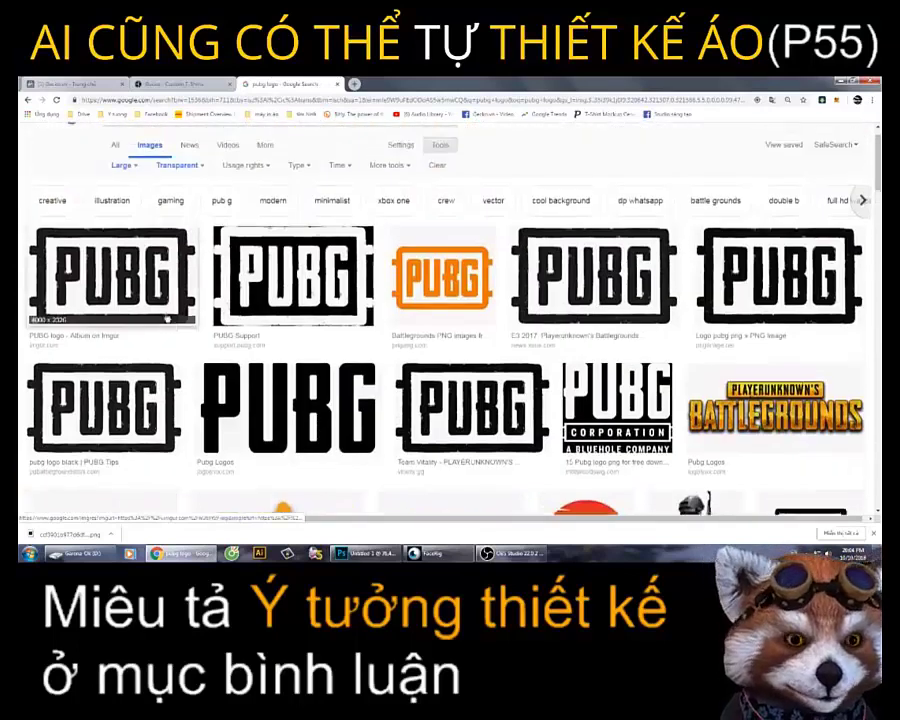
- Set the colour filter to Any color and preview the black-background Battlegrounds logo
{"action": "left_click", "coordinate": [178, 199]}
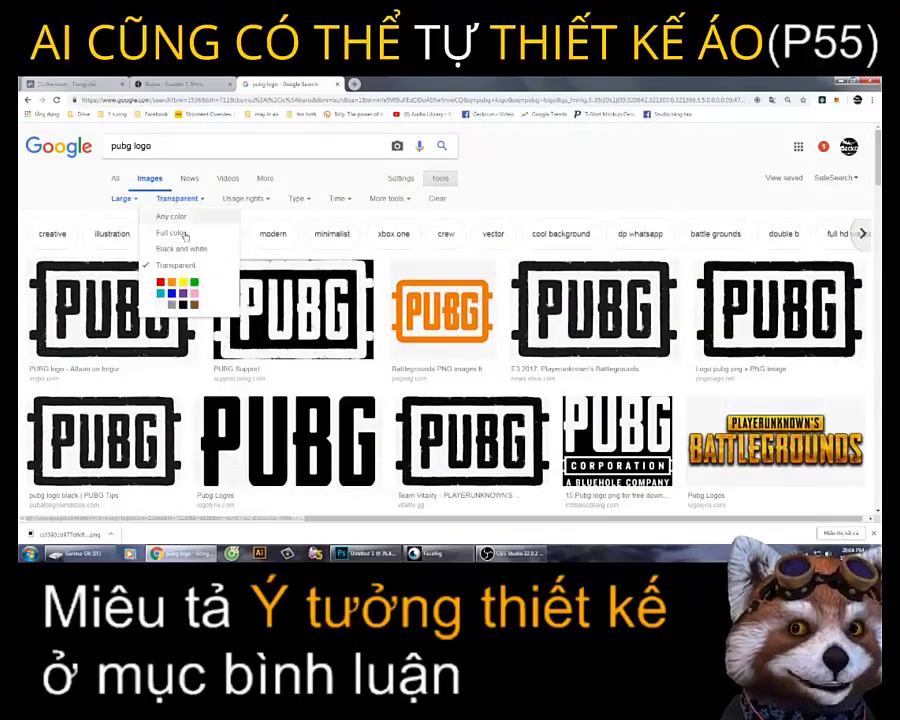
{"action": "left_click", "coordinate": [178, 216]}
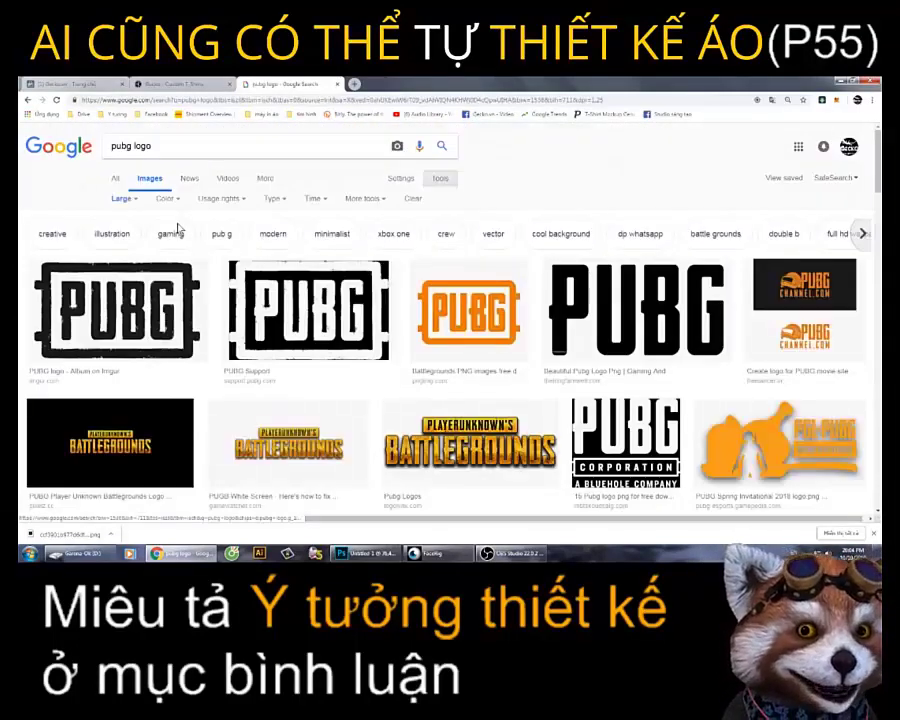
{"action": "scroll", "coordinate": [410, 372], "scroll_direction": "down", "scroll_amount": 3}
{"action": "left_click", "coordinate": [135, 312]}
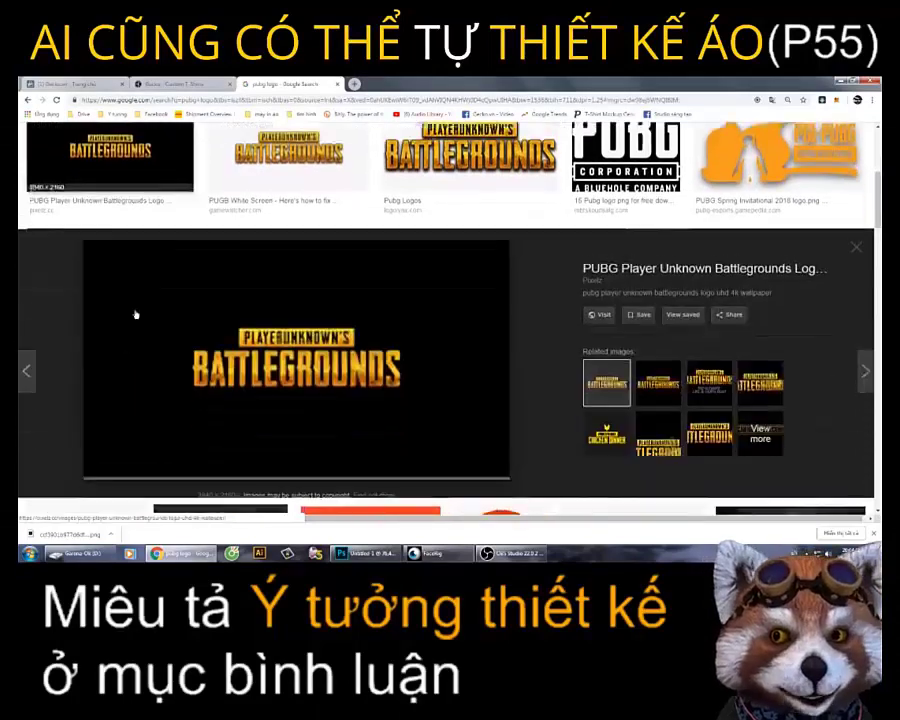
{"action": "left_click", "coordinate": [300, 170]}
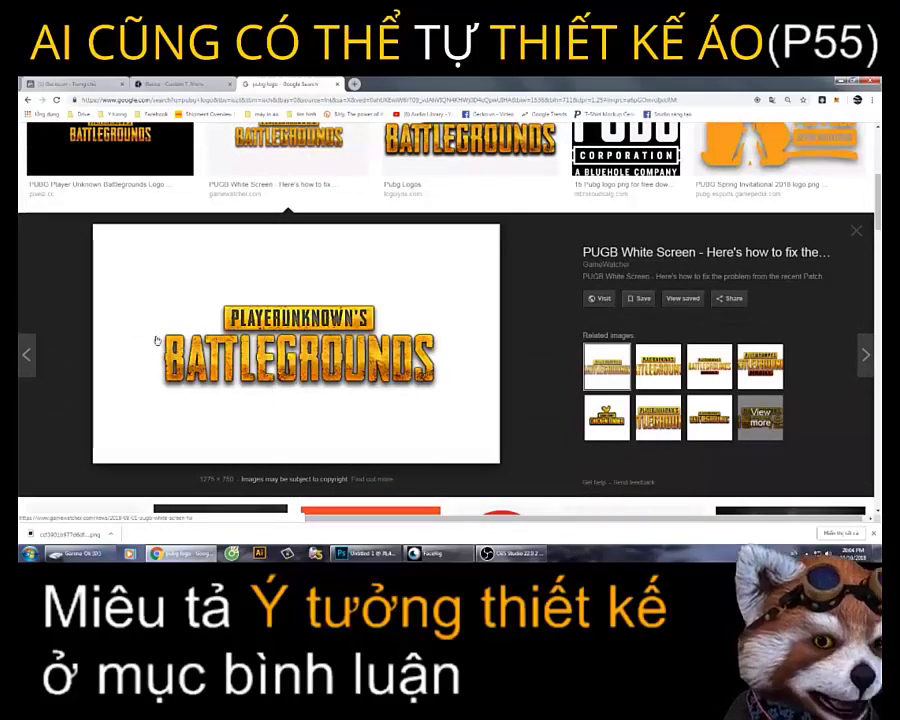
{"action": "left_click", "coordinate": [100, 135]}
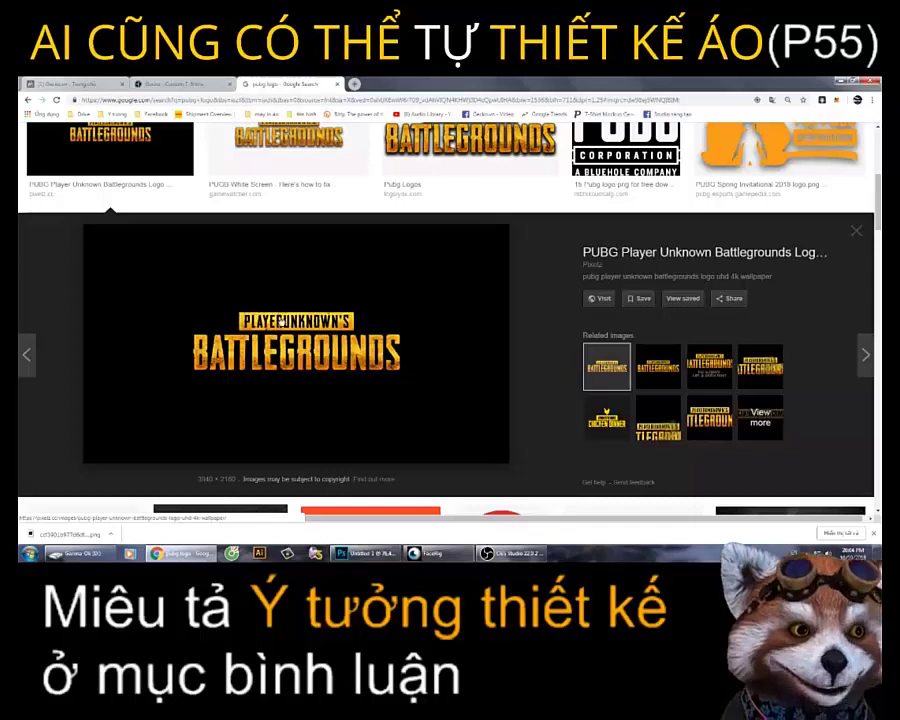
- Copy the square PLAYERUNKNOWN'S BATTLEGROUNDS logo image and return to Photoshop
{"action": "left_click", "coordinate": [658, 364]}
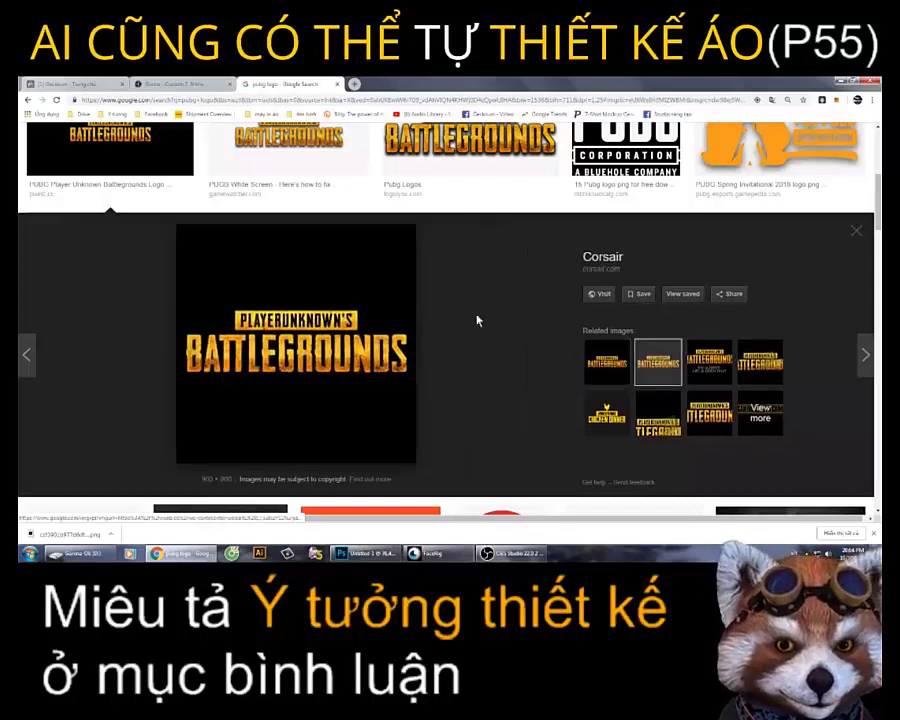
{"action": "right_click", "coordinate": [267, 316]}
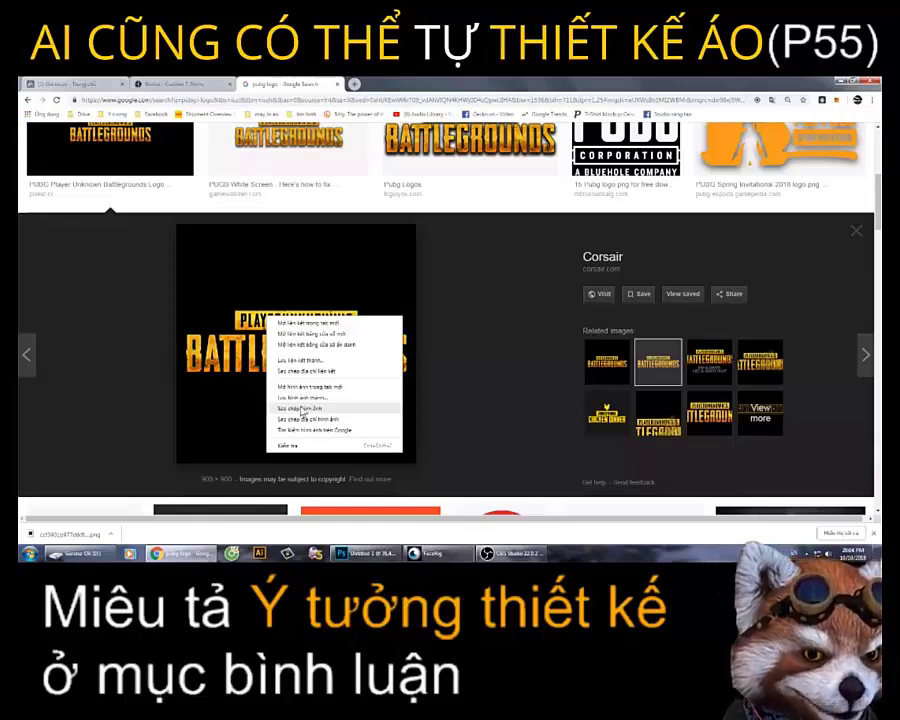
{"action": "left_click", "coordinate": [301, 410]}
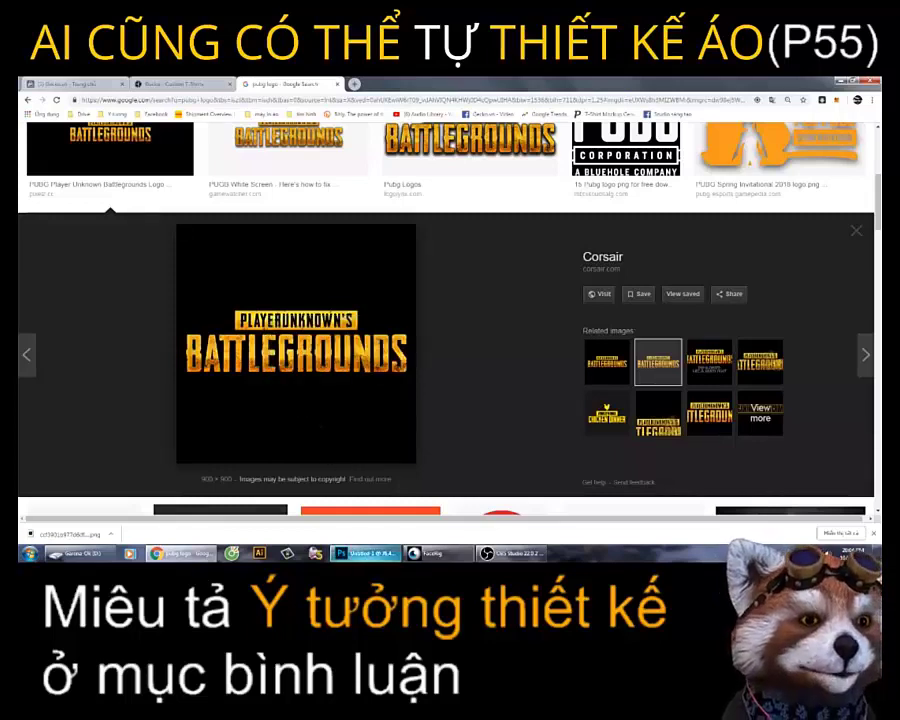
{"action": "left_click", "coordinate": [370, 553]}
- Paste the Battlegrounds logo as Layer 2 and Free Transform it across the canvas width
{"action": "left_click", "coordinate": [57, 82]}
{"action": "mouse_move", "coordinate": [75, 82]}
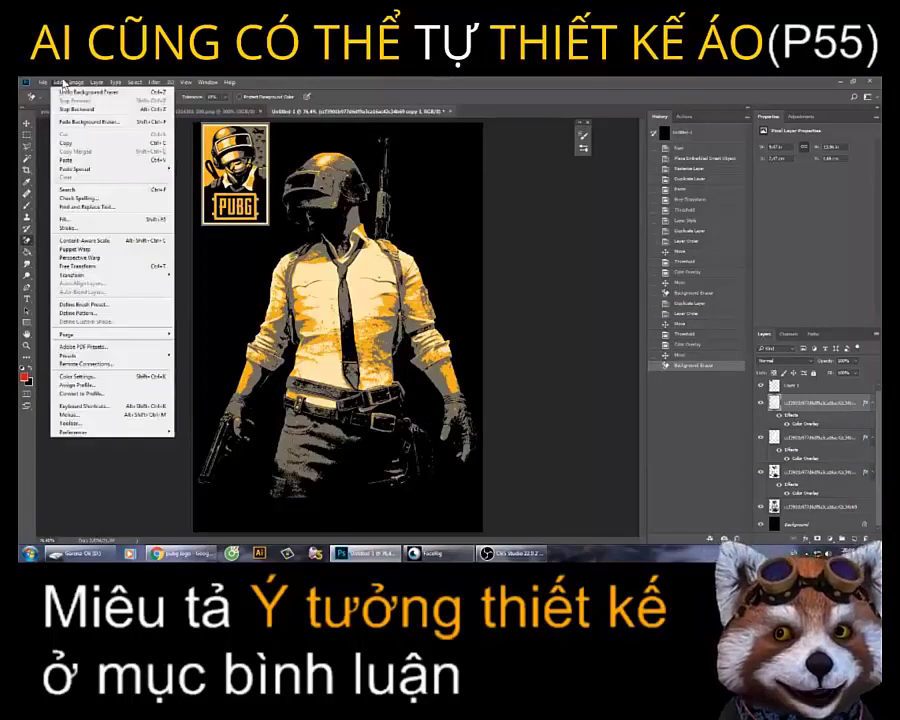
{"action": "left_click", "coordinate": [64, 157]}
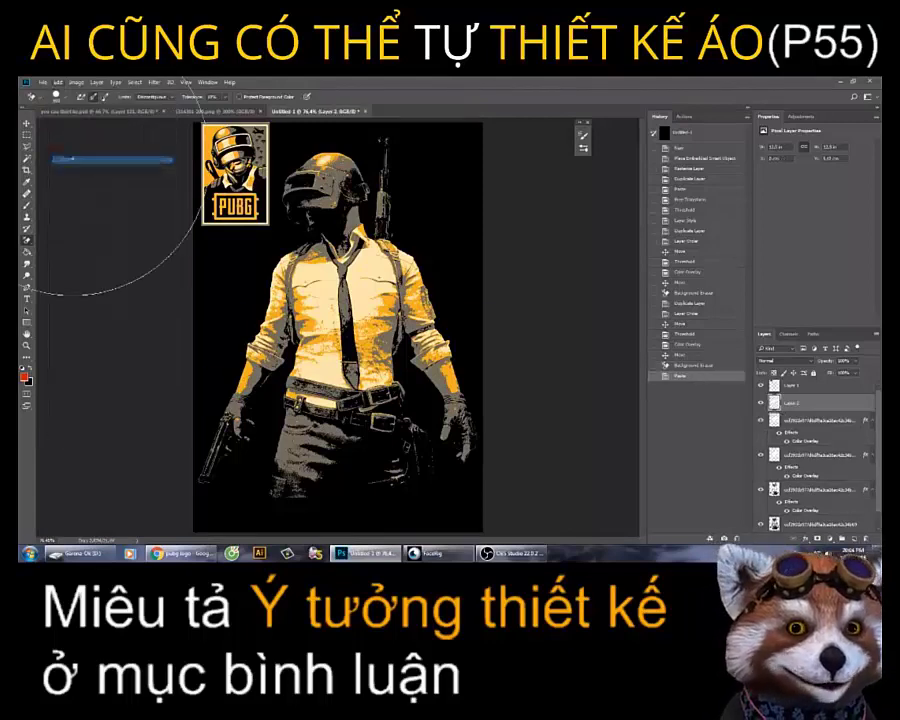
{"action": "key", "text": "v"}
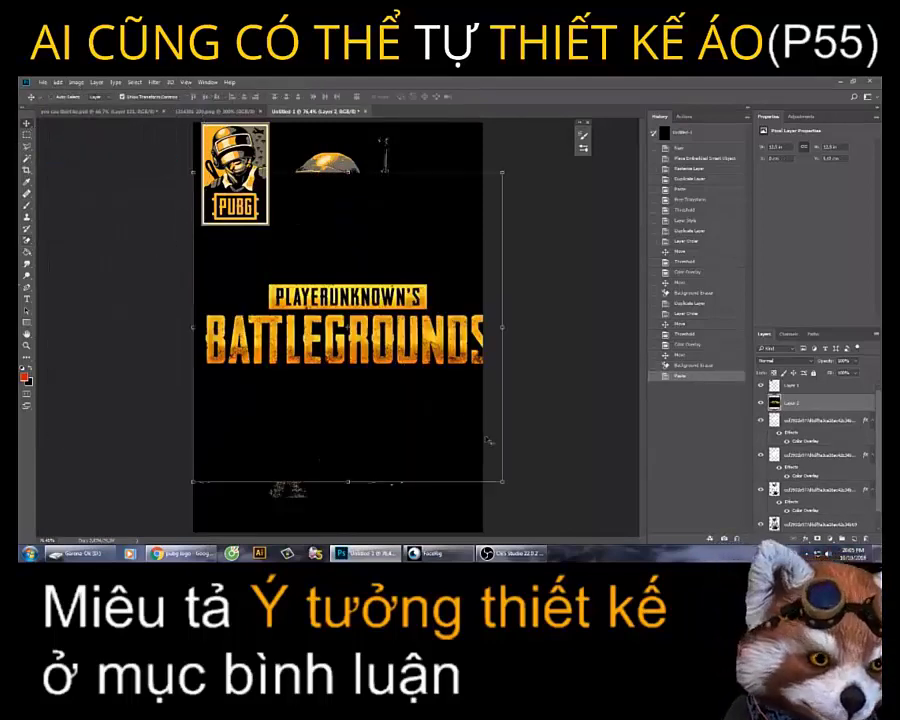
{"action": "left_click_drag", "start_coordinate": [365, 250], "coordinate": [355, 253]}
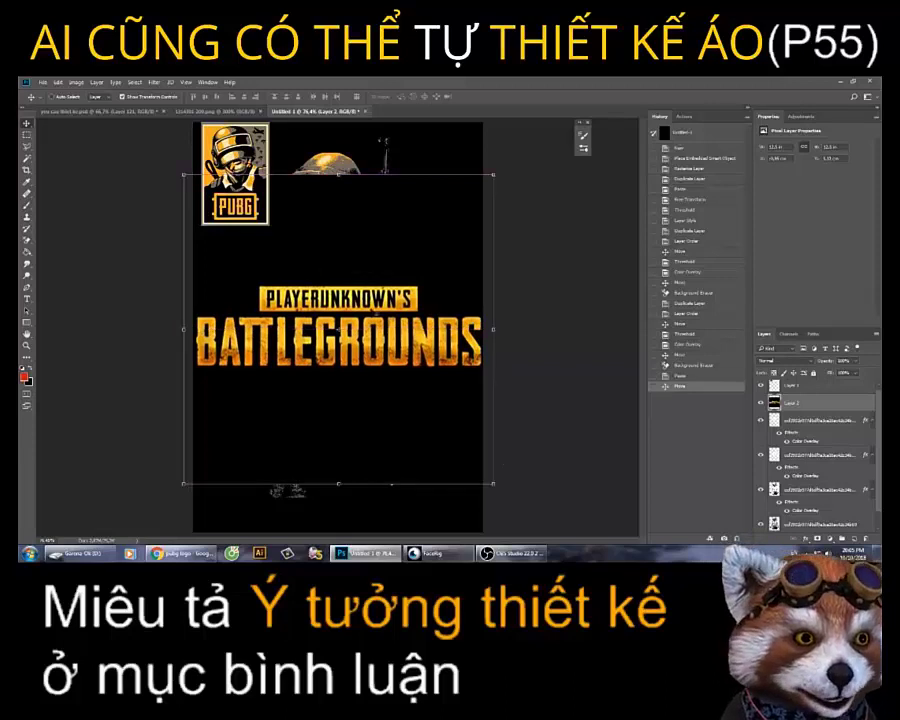
{"action": "left_click_drag", "start_coordinate": [492, 484], "coordinate": [431, 416]}
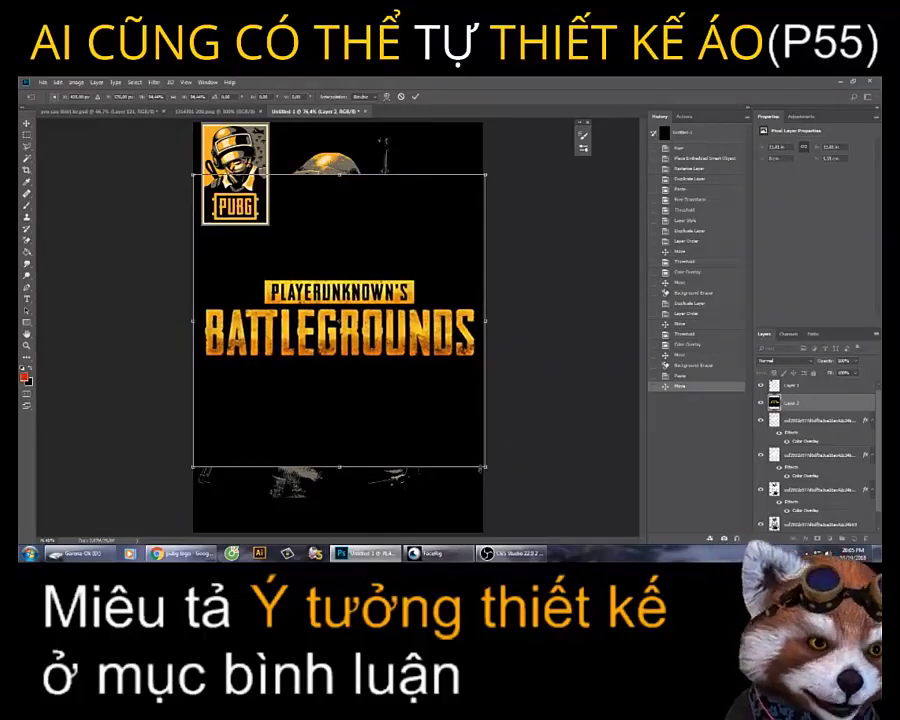
{"action": "left_click_drag", "start_coordinate": [486, 467], "coordinate": [491, 472]}
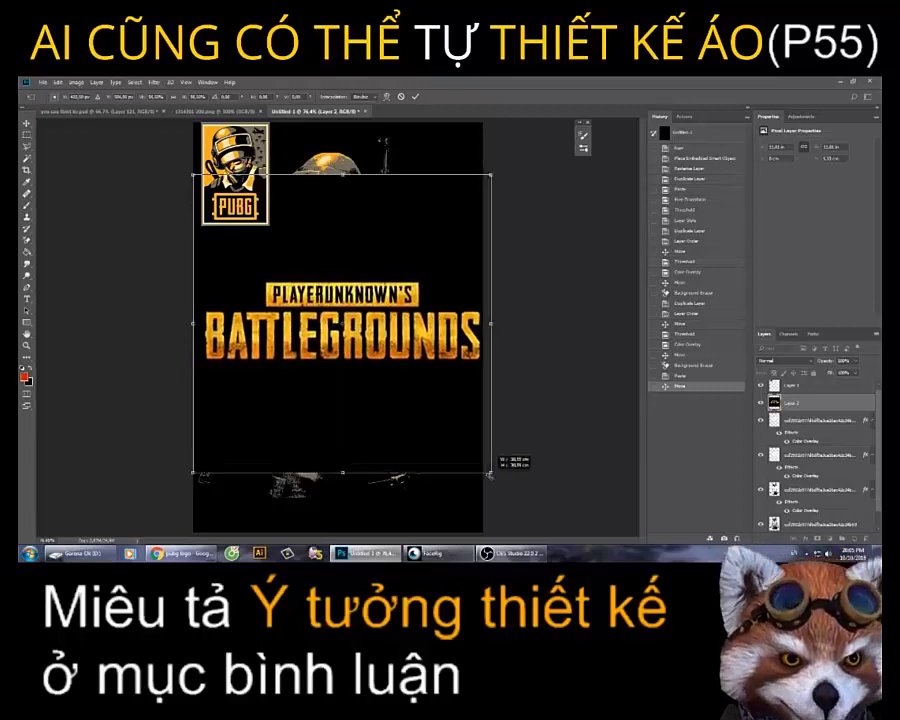
{"action": "left_click_drag", "start_coordinate": [193, 472], "coordinate": [186, 481]}
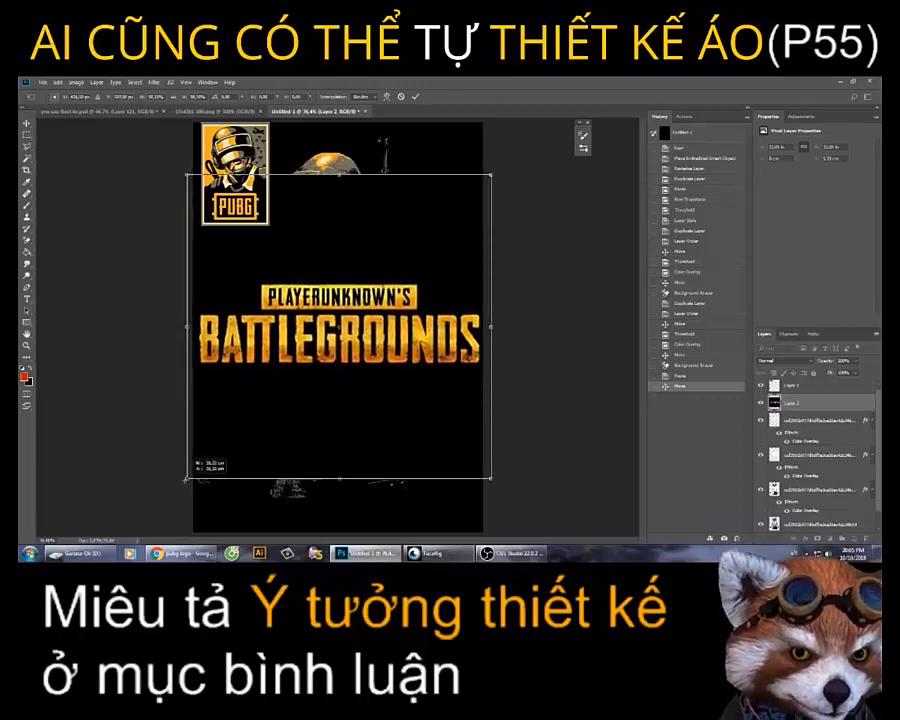
{"action": "key", "text": "Return"}
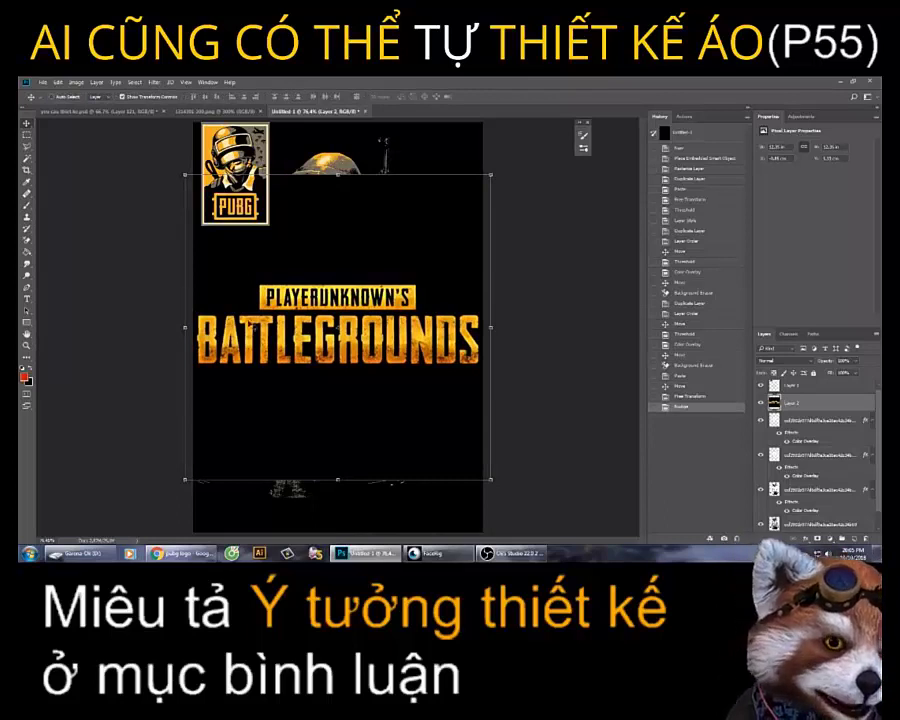
- Apply Levels to the logo layer with input levels 35 and 225
{"action": "left_click", "coordinate": [76, 82]}
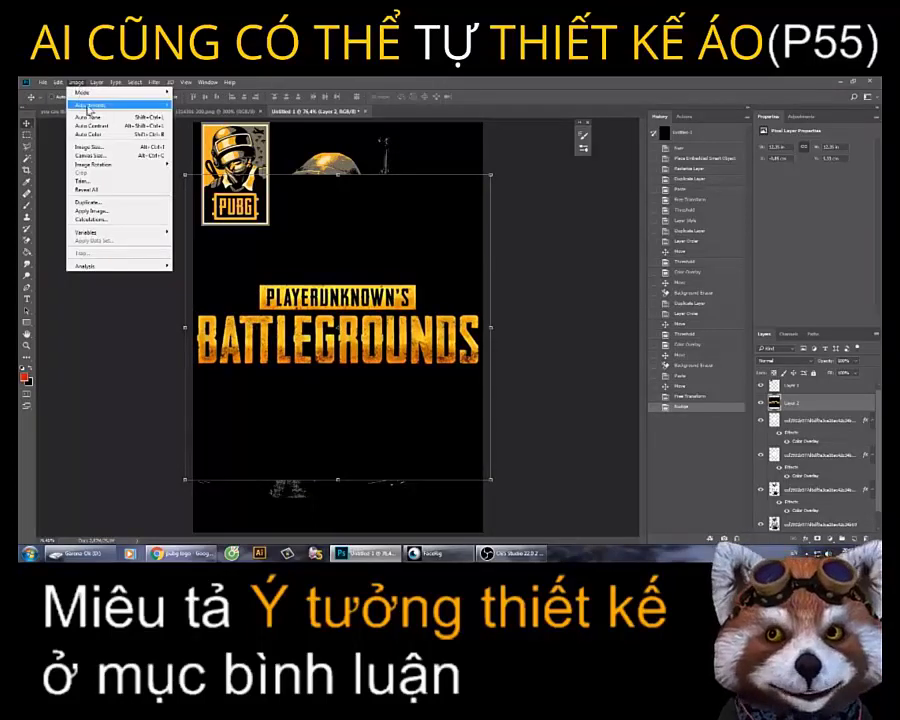
{"action": "mouse_move", "coordinate": [100, 104]}
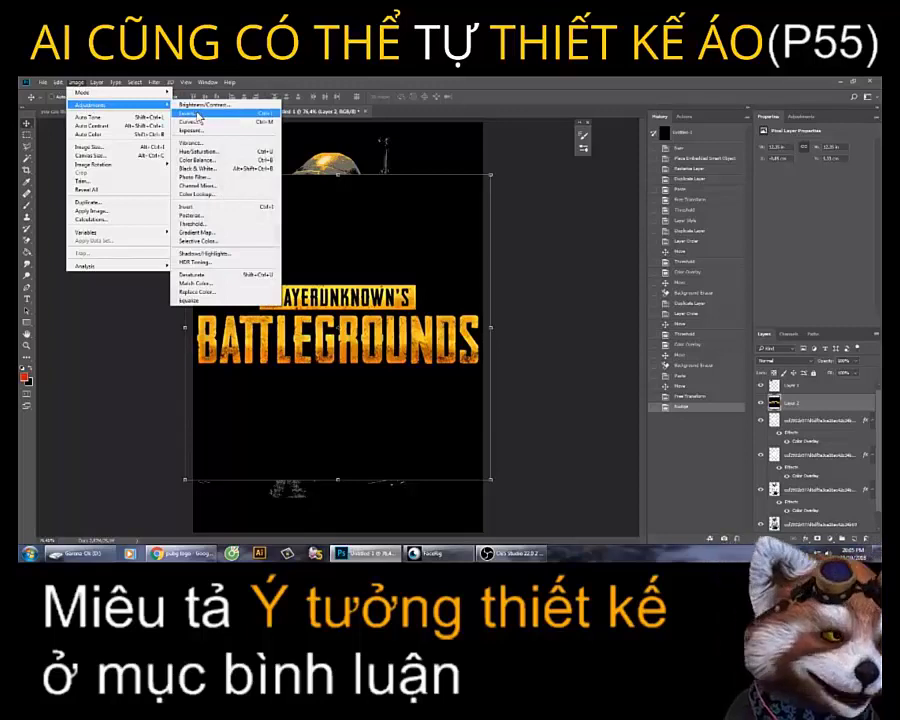
{"action": "left_click", "coordinate": [190, 113]}
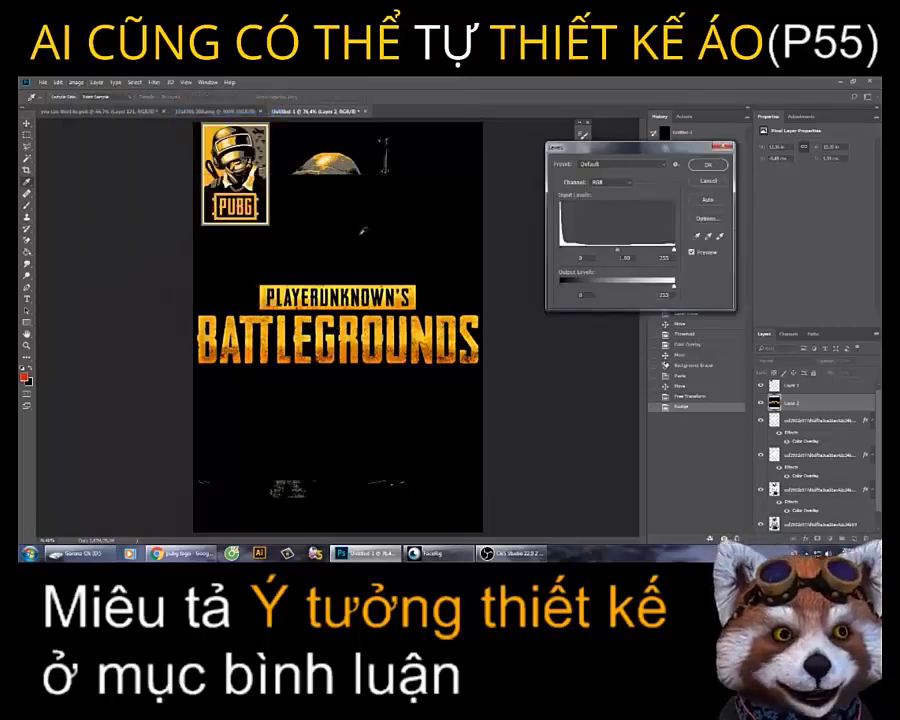
{"action": "left_click_drag", "start_coordinate": [563, 250], "coordinate": [585, 250]}
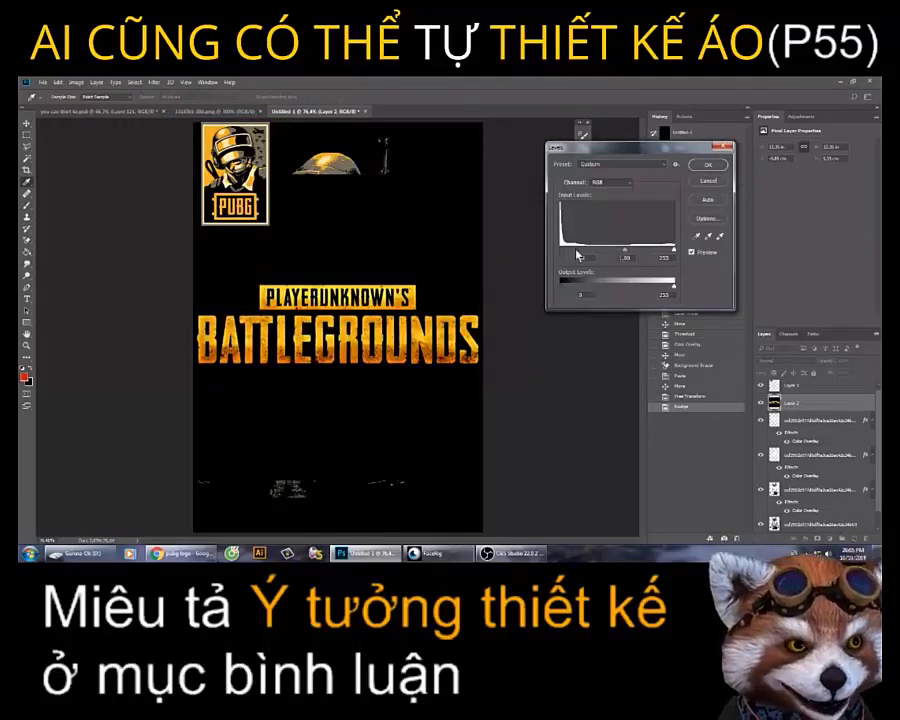
{"action": "left_click_drag", "start_coordinate": [672, 250], "coordinate": [660, 250]}
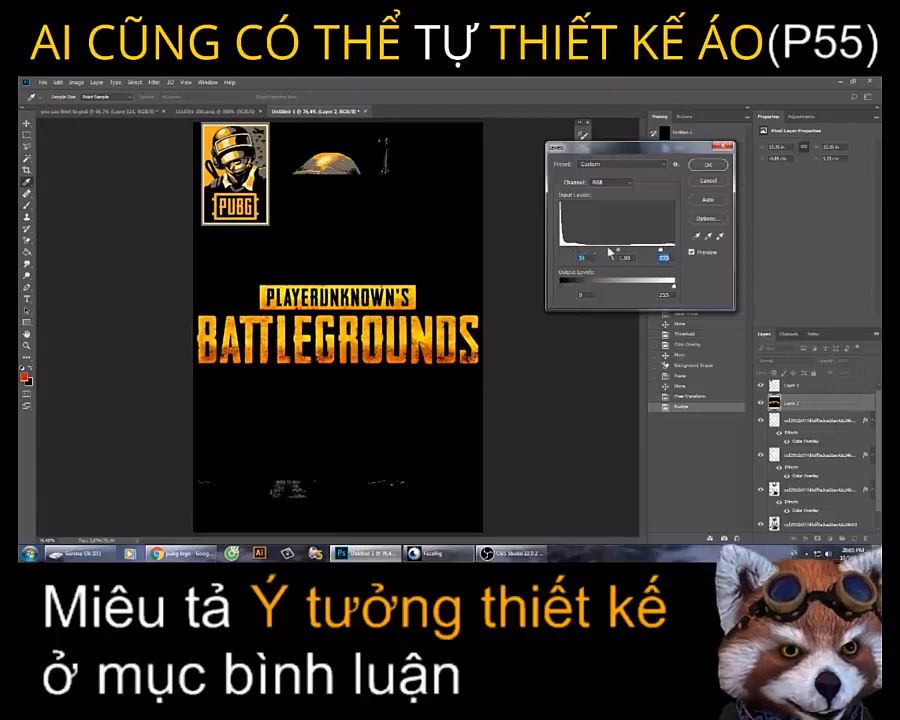
{"action": "type", "text": "225"}
{"action": "left_click", "coordinate": [574, 253]}
{"action": "type", "text": "35"}
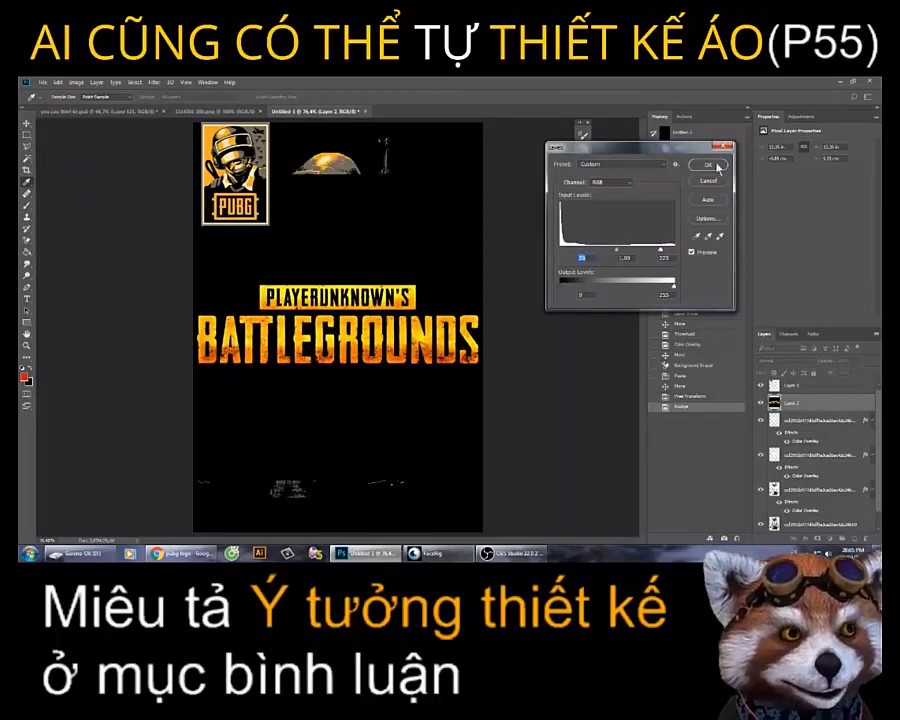
{"action": "left_click", "coordinate": [707, 165]}
- Erase the black around the logo with the Background Eraser to reveal the soldier
{"action": "right_click", "coordinate": [27, 241]}
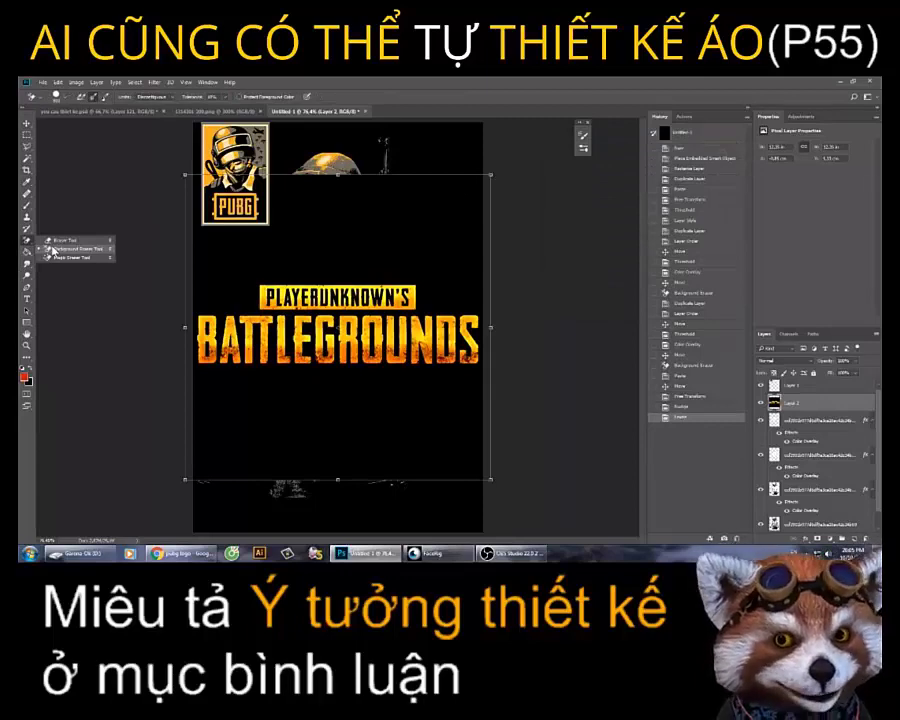
{"action": "left_click", "coordinate": [60, 249]}
{"action": "mouse_move", "coordinate": [283, 301]}
{"action": "left_mouse_down"}
{"action": "mouse_move", "coordinate": [325, 239]}
{"action": "mouse_move", "coordinate": [462, 342]}
{"action": "mouse_move", "coordinate": [362, 392]}
{"action": "mouse_move", "coordinate": [191, 432]}
{"action": "mouse_move", "coordinate": [291, 222]}
{"action": "mouse_move", "coordinate": [372, 432]}
{"action": "left_mouse_up"}
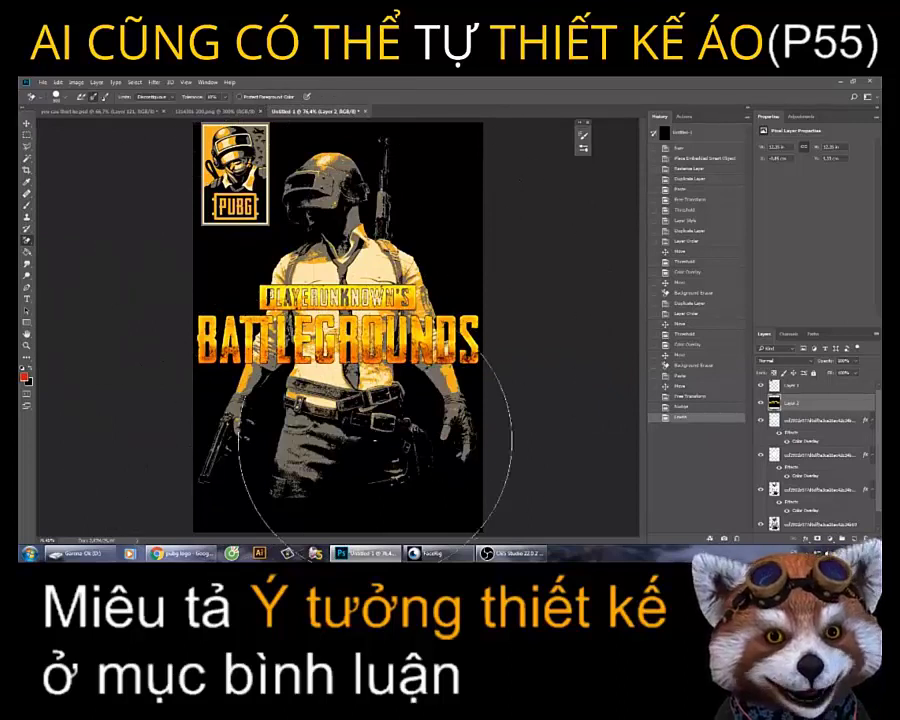
{"action": "left_click", "coordinate": [27, 126]}
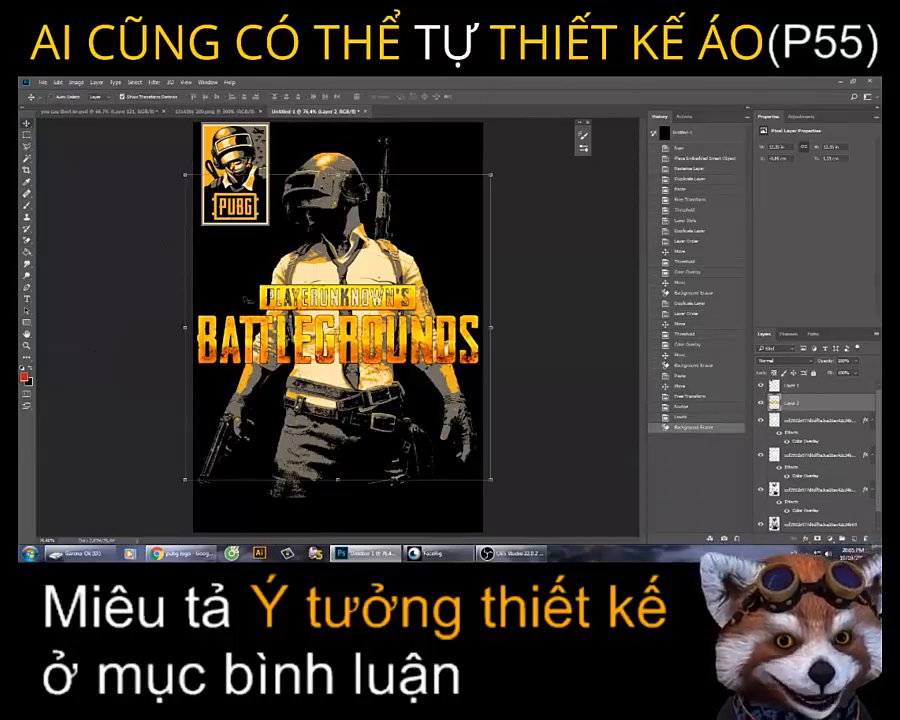
- Undo a trial move of the logo and select the whole canvas
{"action": "left_click_drag", "start_coordinate": [232, 332], "coordinate": [382, 333]}
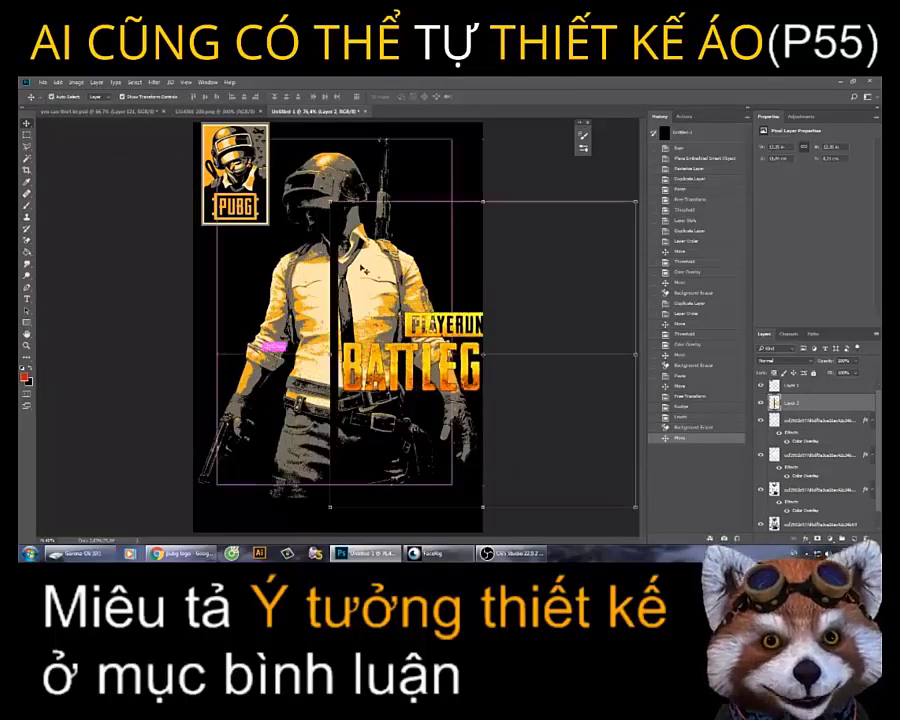
{"action": "key", "text": "ctrl+z"}
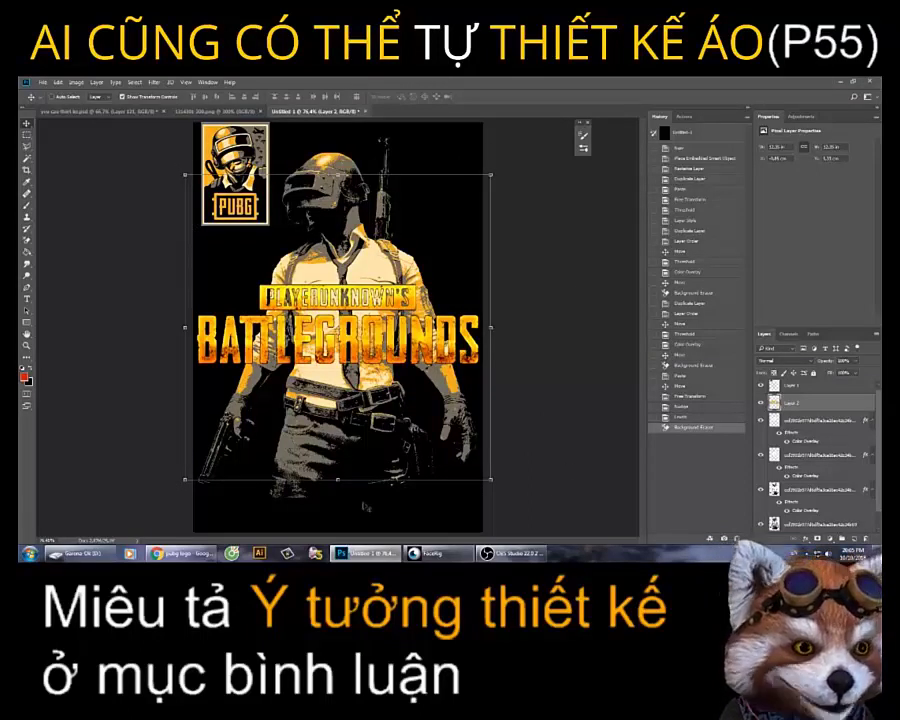
{"action": "key", "text": "ctrl"}
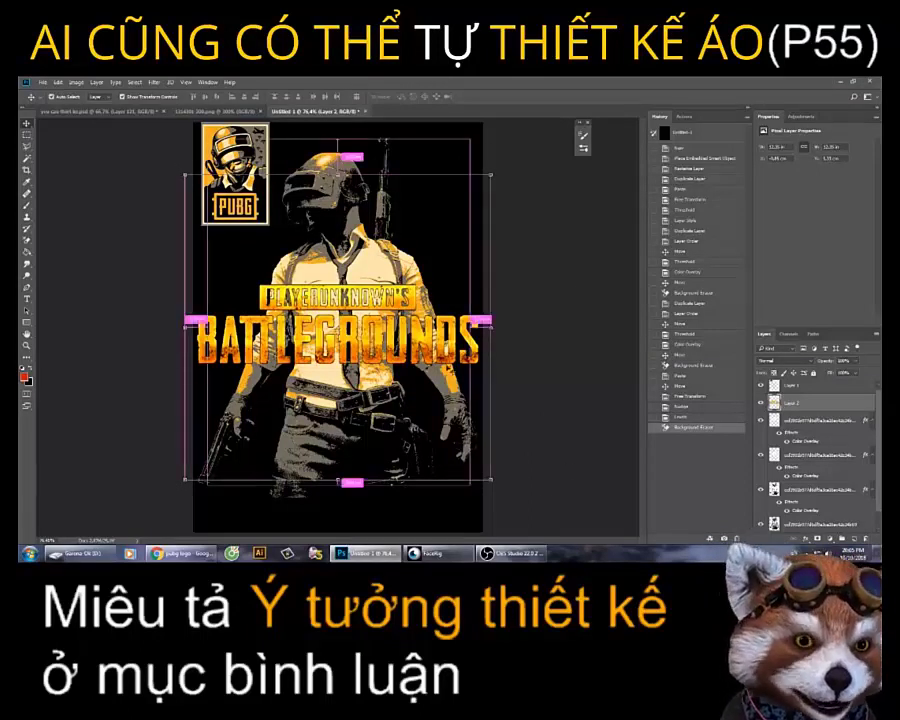
{"action": "key", "text": "ctrl+a"}
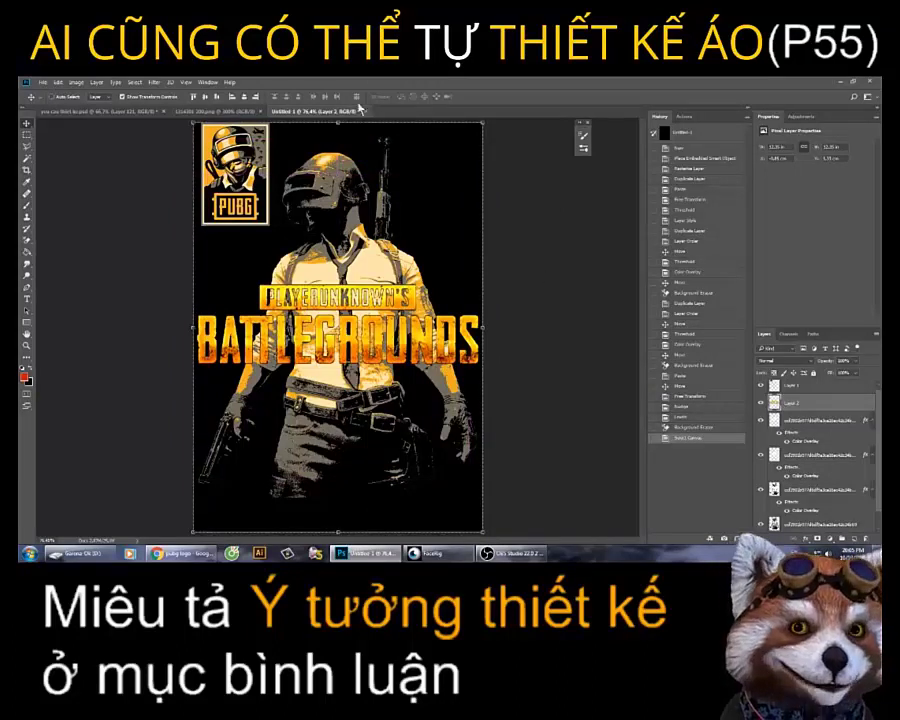
- Crop the image to the canvas selection and nudge the Battlegrounds title slightly up-left
{"action": "left_click", "coordinate": [76, 83]}
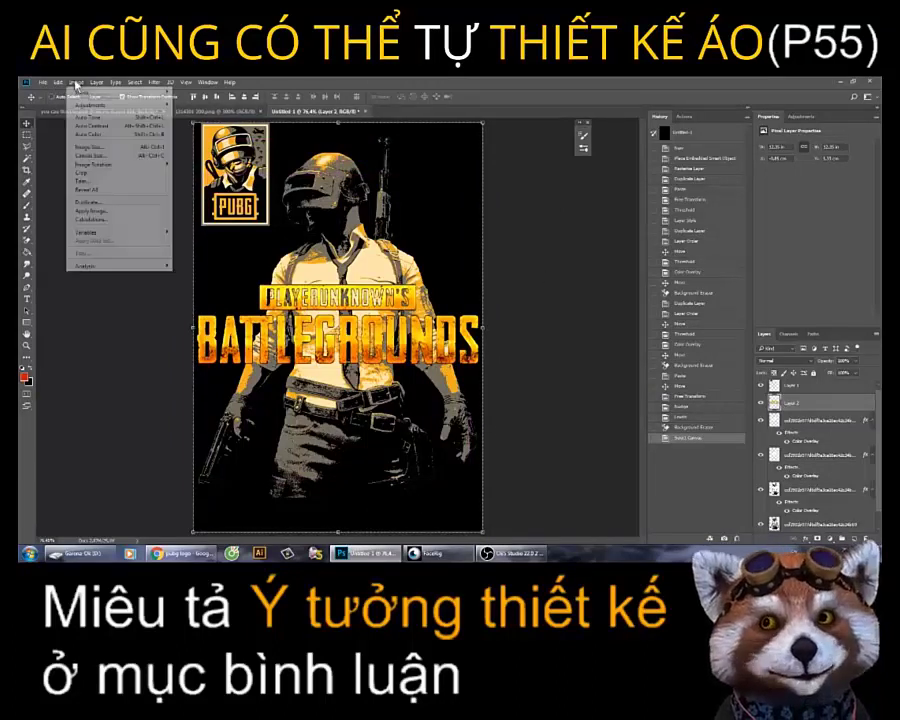
{"action": "left_click", "coordinate": [88, 173]}
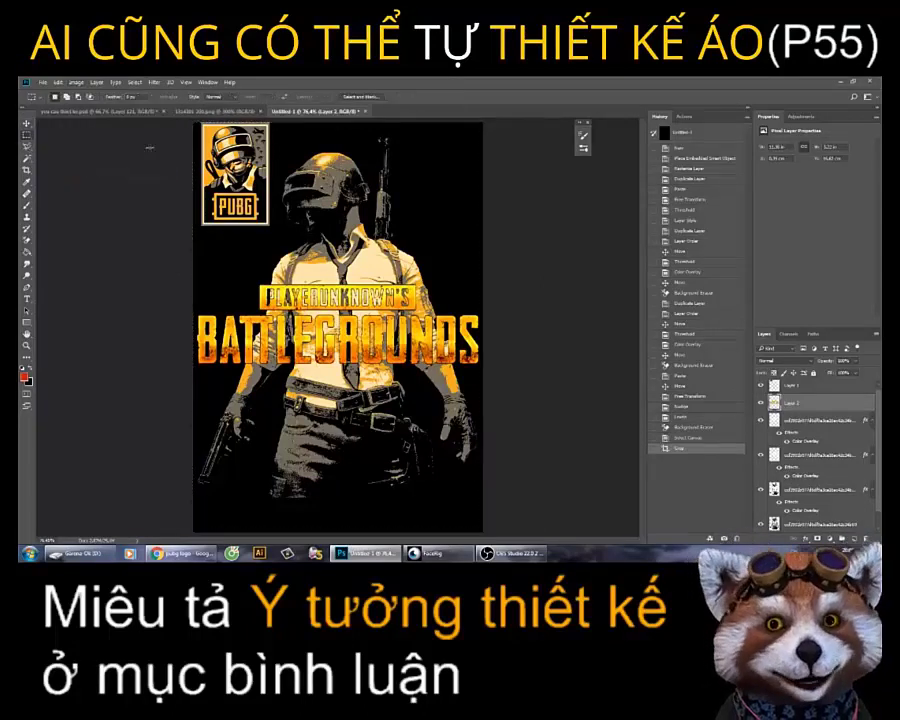
{"action": "key", "text": "ctrl+d"}
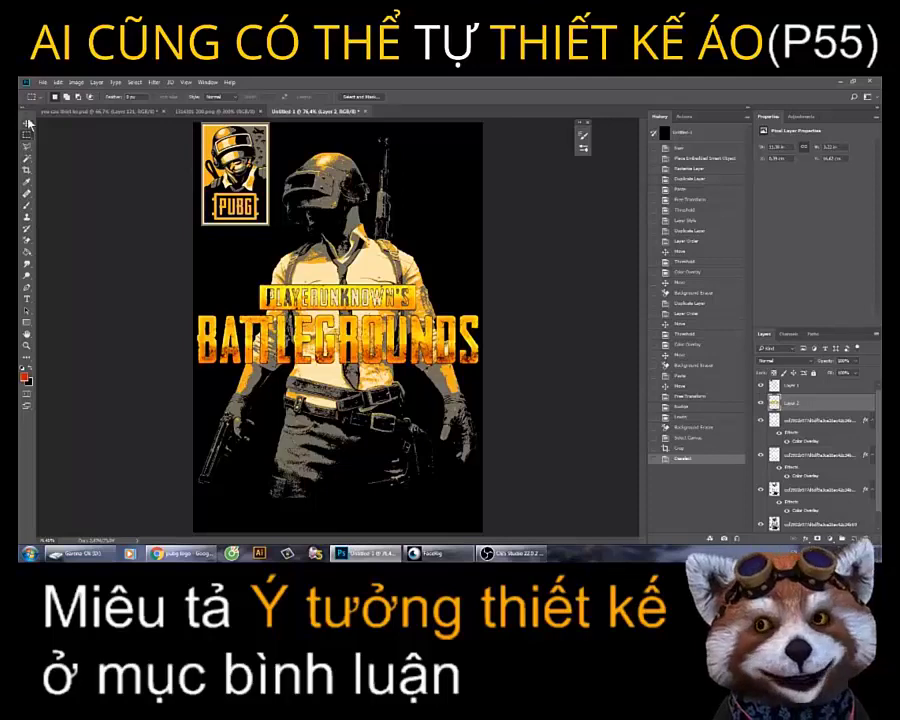
{"action": "key", "text": "v"}
{"action": "left_click_drag", "start_coordinate": [262, 284], "coordinate": [257, 281]}
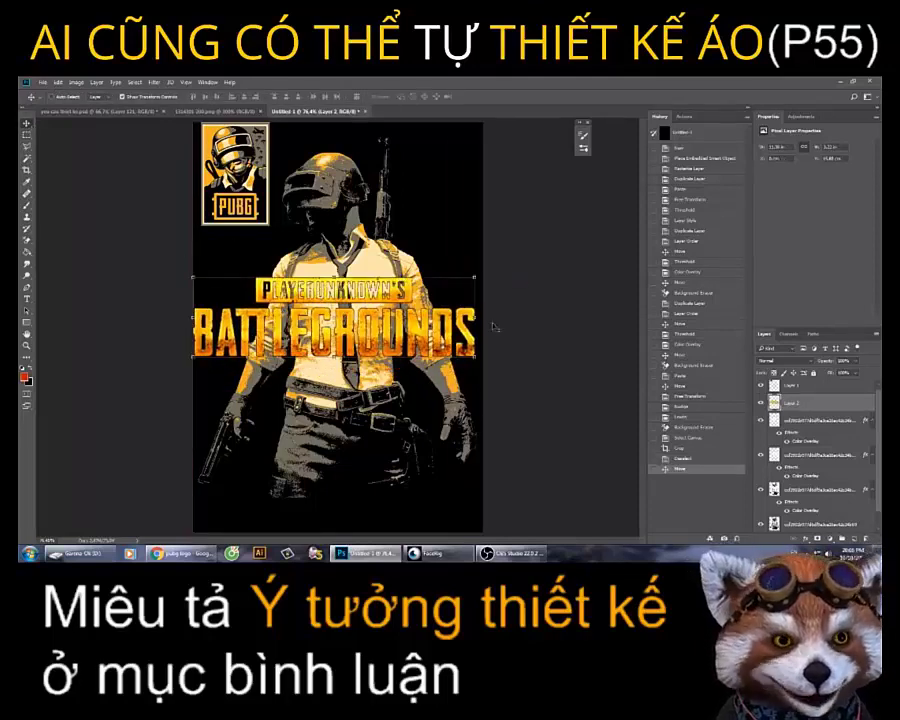
- Move the BATTLEGROUNDS title to the bottom of the poster and zoom out
{"action": "mouse_move", "coordinate": [493, 325]}
{"action": "left_mouse_down"}
{"action": "mouse_move", "coordinate": [437, 372]}
{"action": "mouse_move", "coordinate": [430, 458]}
{"action": "left_mouse_up"}
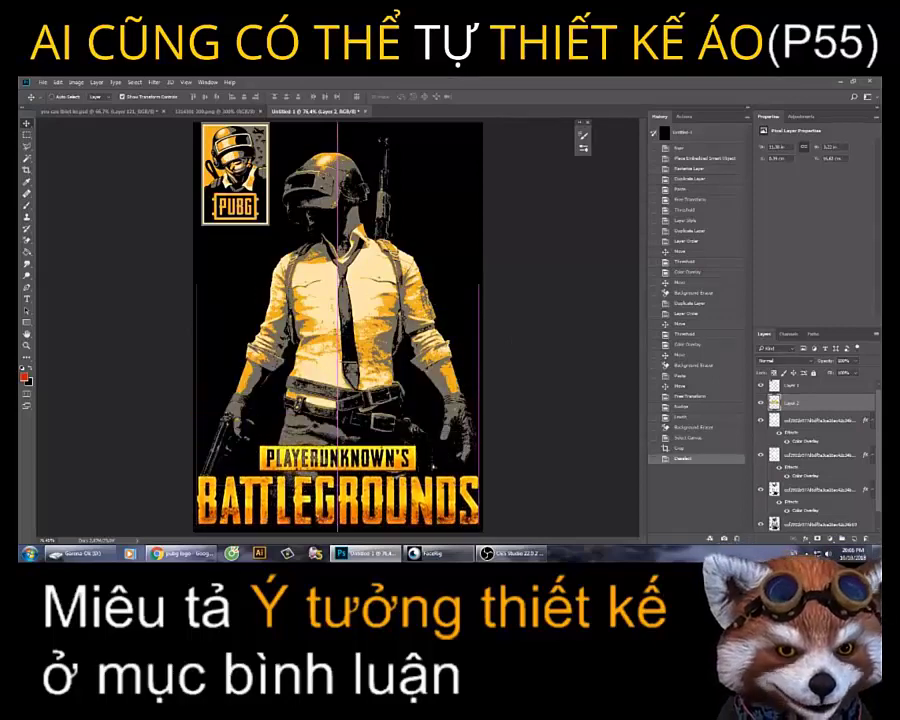
{"action": "key", "text": "z"}
{"action": "key", "text": "ctrl+minus"}
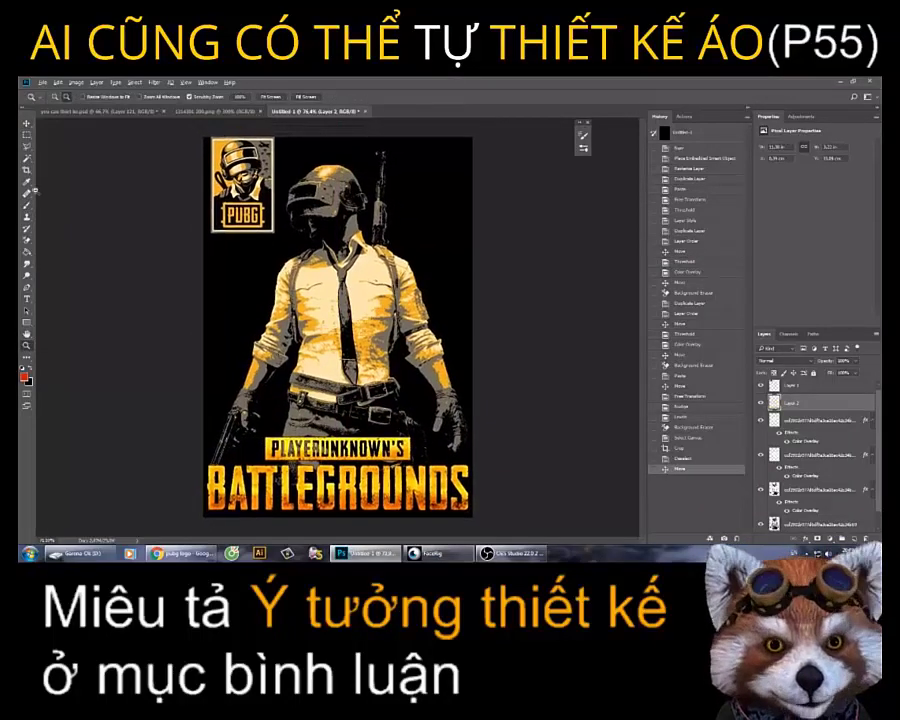
{"action": "key", "text": "v"}
- Scale the bottom soldier layer down slightly and nudge it to stand above the title
{"action": "key", "text": "alt+bracketleft"}
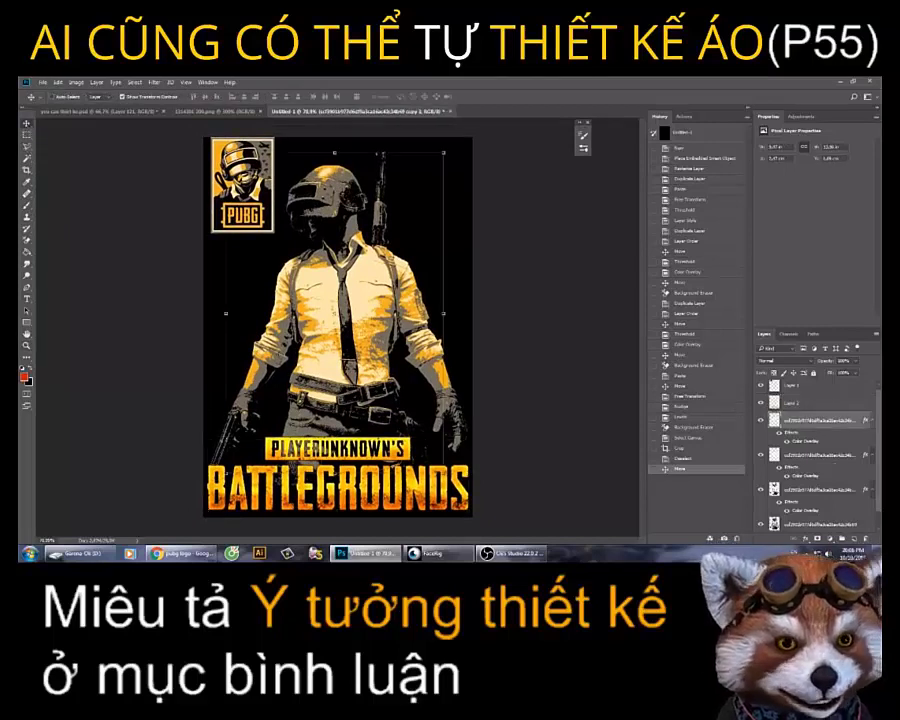
{"action": "scroll", "coordinate": [801, 463], "scroll_direction": "down", "scroll_amount": 1}
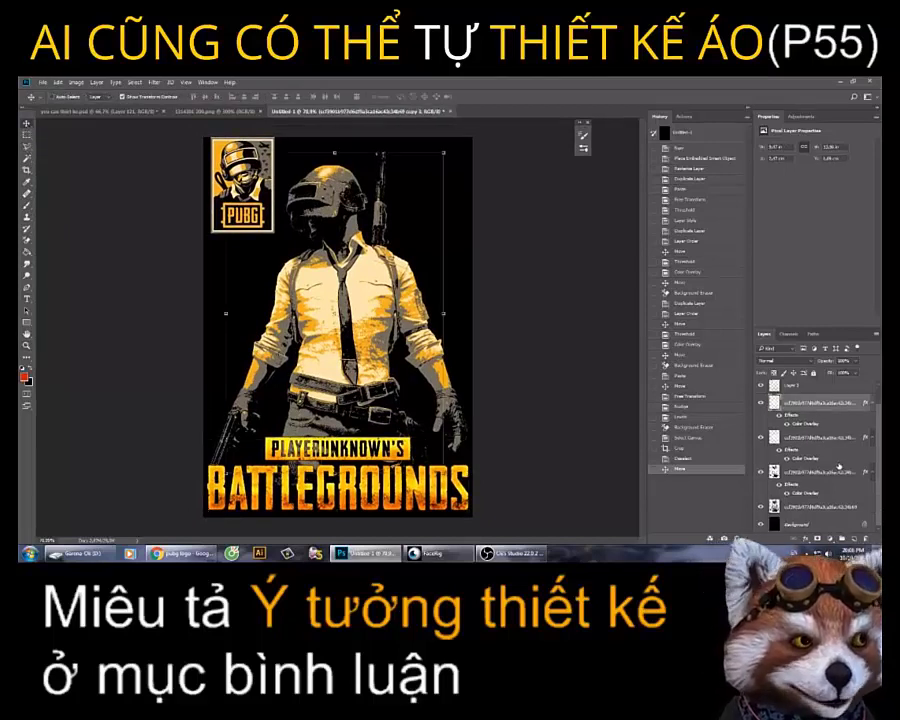
{"action": "key", "text": "alt+bracketleft"}
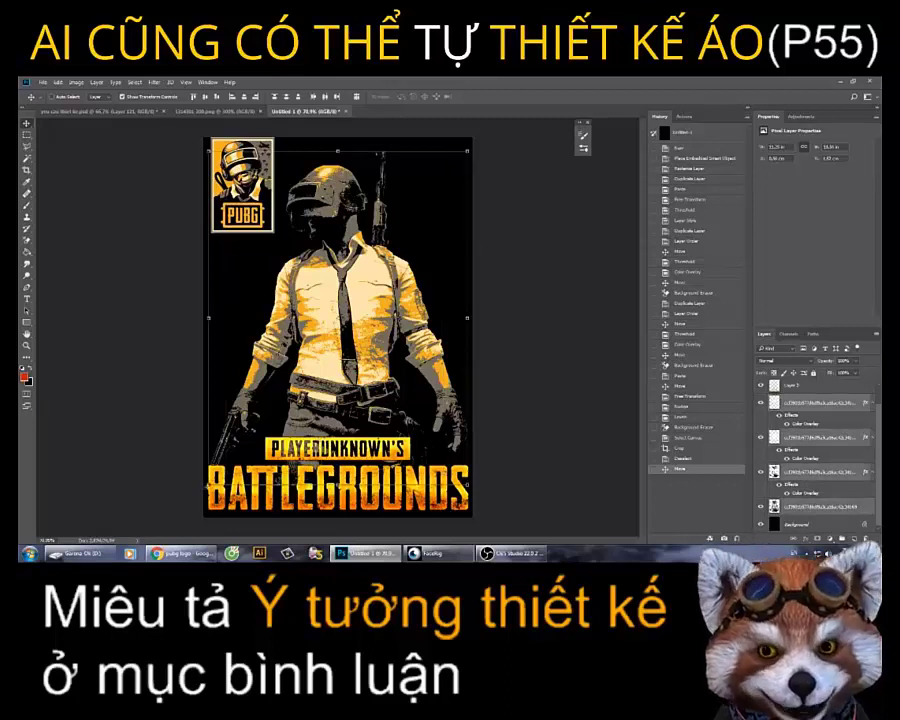
{"action": "key", "text": "ctrl+t"}
{"action": "left_click_drag", "start_coordinate": [208, 485], "coordinate": [233, 455]}
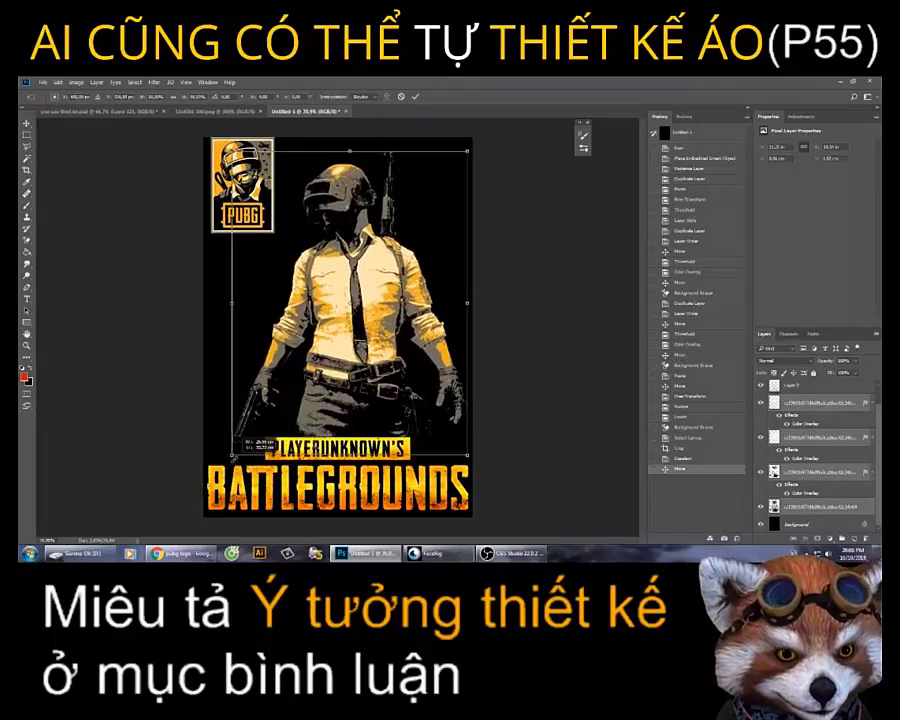
{"action": "mouse_move", "coordinate": [388, 344]}
{"action": "left_mouse_down"}
{"action": "mouse_move", "coordinate": [397, 356]}
{"action": "mouse_move", "coordinate": [378, 365]}
{"action": "mouse_move", "coordinate": [398, 356]}
{"action": "left_mouse_up"}
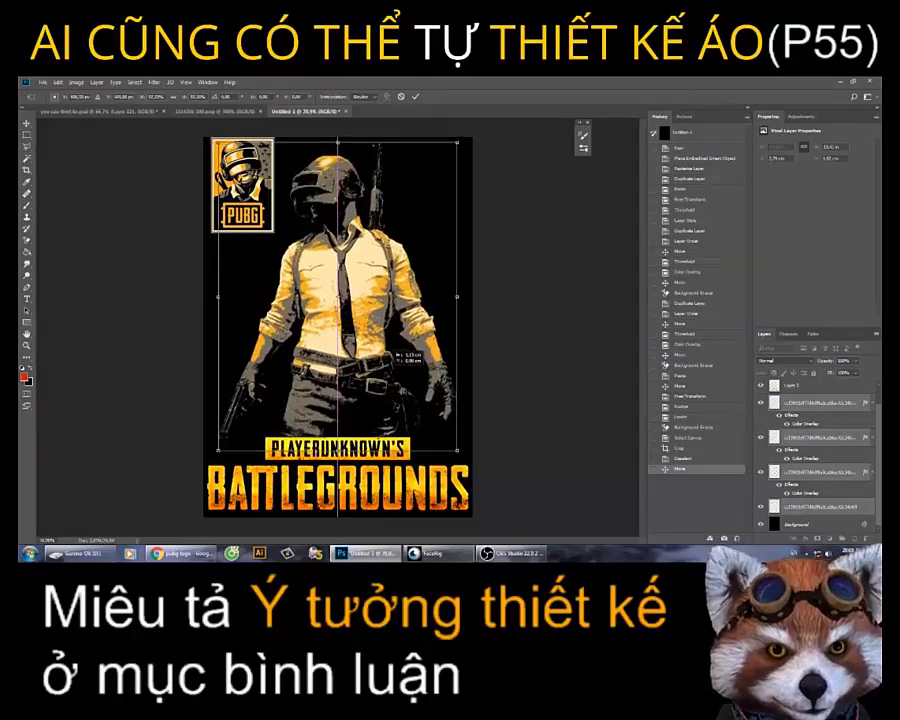
{"action": "key", "text": "Return"}
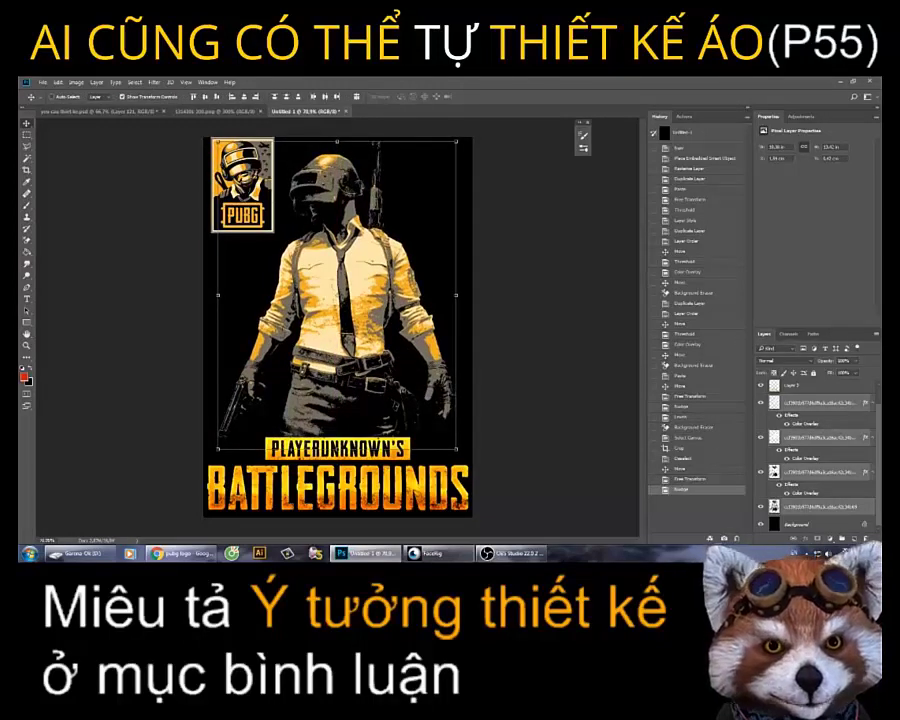
- Make the title layer active, try then clear a marquee selection, and open the Image menu
{"action": "key", "text": "m"}
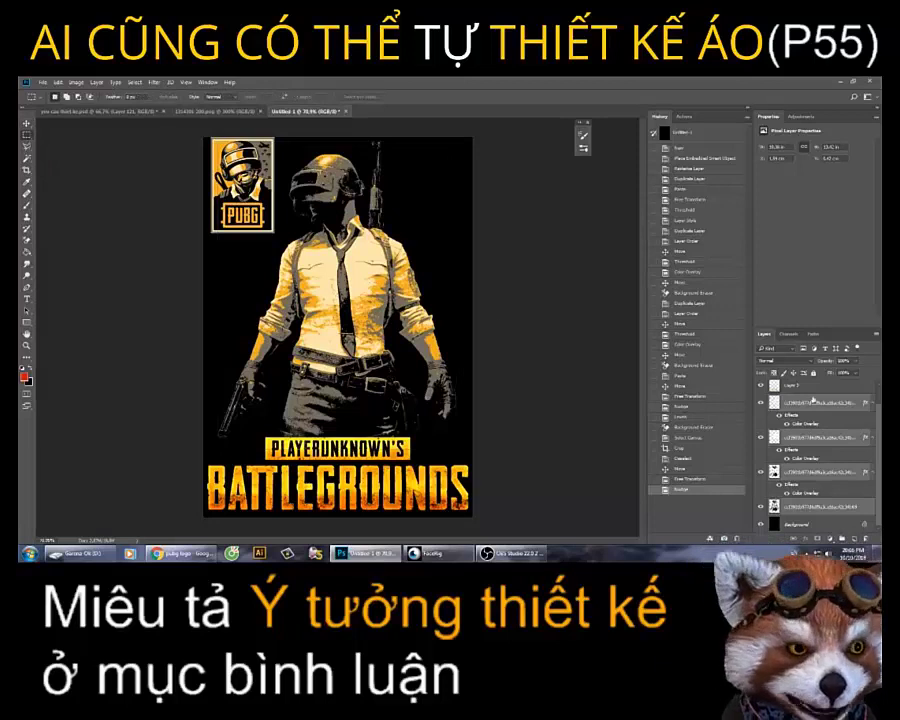
{"action": "left_click", "coordinate": [824, 388]}
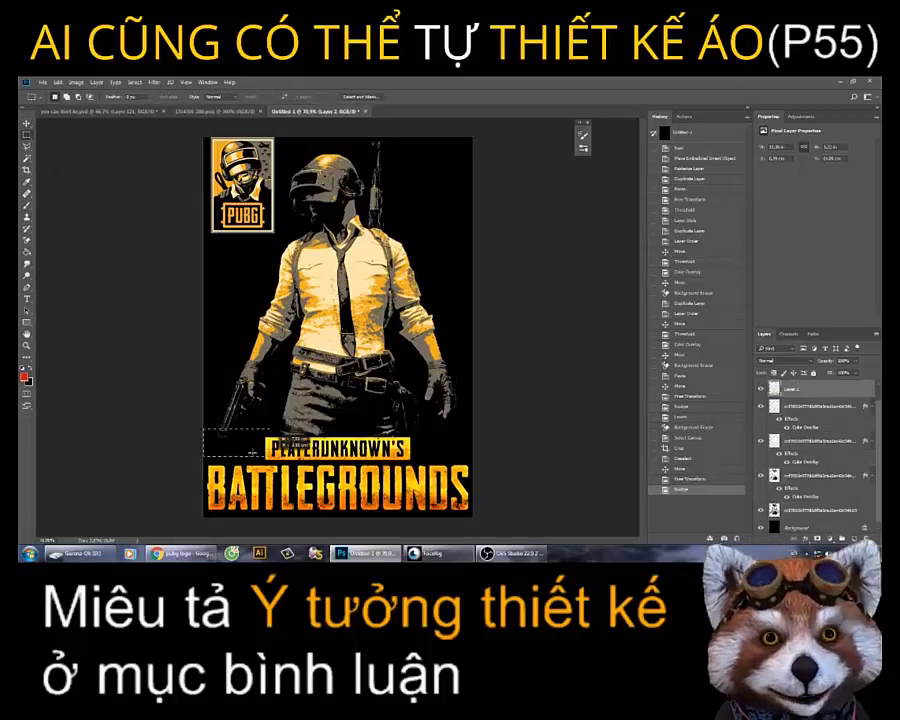
{"action": "mouse_move", "coordinate": [200, 428]}
{"action": "left_mouse_down"}
{"action": "mouse_move", "coordinate": [603, 529]}
{"action": "mouse_move", "coordinate": [194, 439]}
{"action": "left_mouse_up"}
{"action": "left_click", "coordinate": [603, 529]}
{"action": "left_click", "coordinate": [189, 435]}
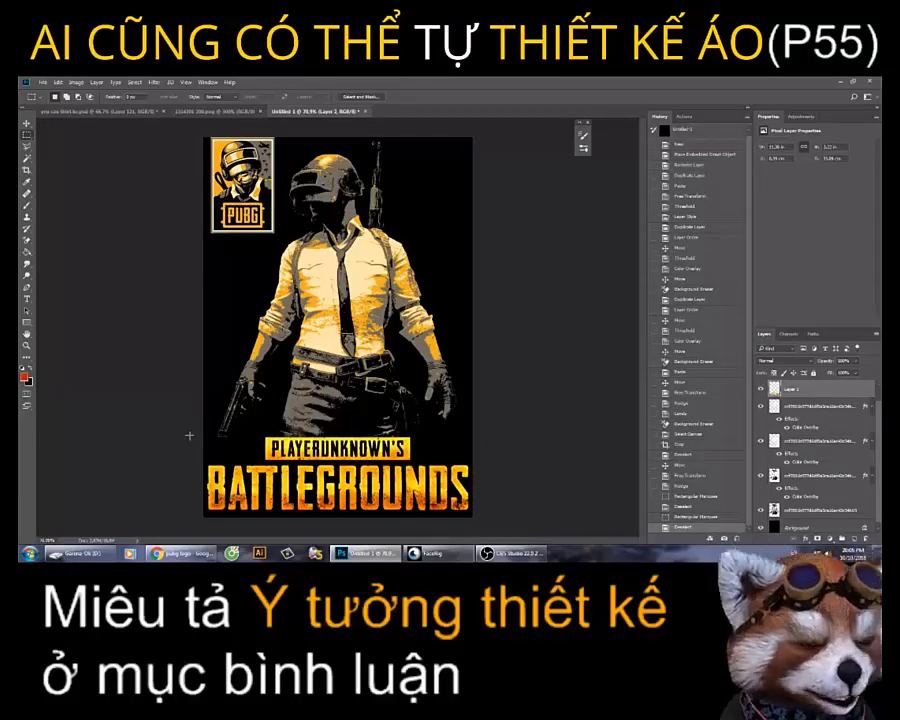
{"action": "left_click", "coordinate": [76, 82]}
{"action": "mouse_move", "coordinate": [92, 104]}
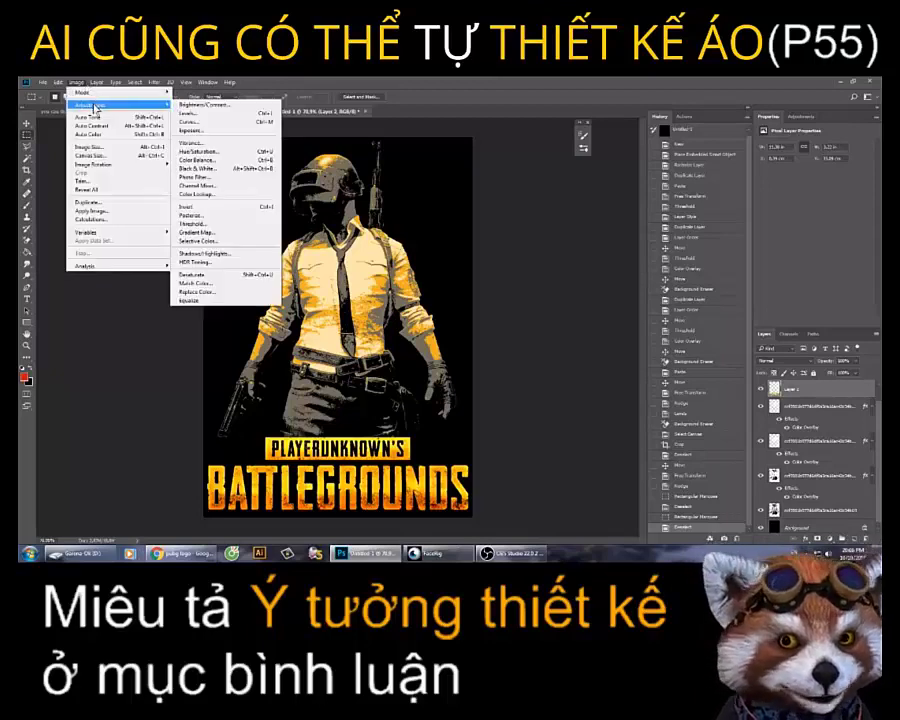
- Add a Gradient Map and preview the default presets such as Yellow-Violet and Orange-Blue
{"action": "left_click", "coordinate": [213, 236]}
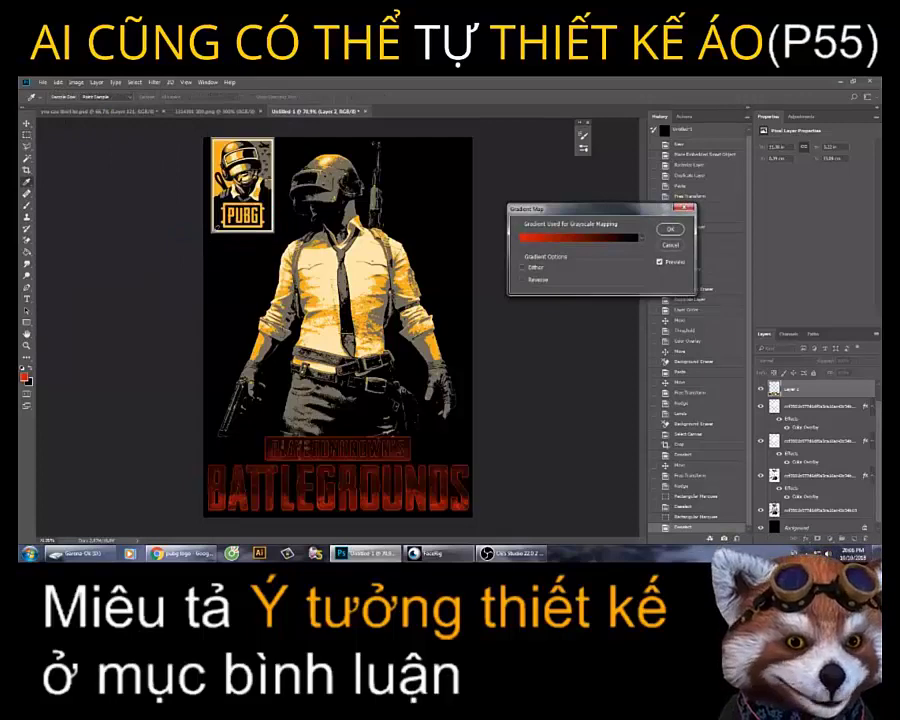
{"action": "left_click", "coordinate": [546, 242]}
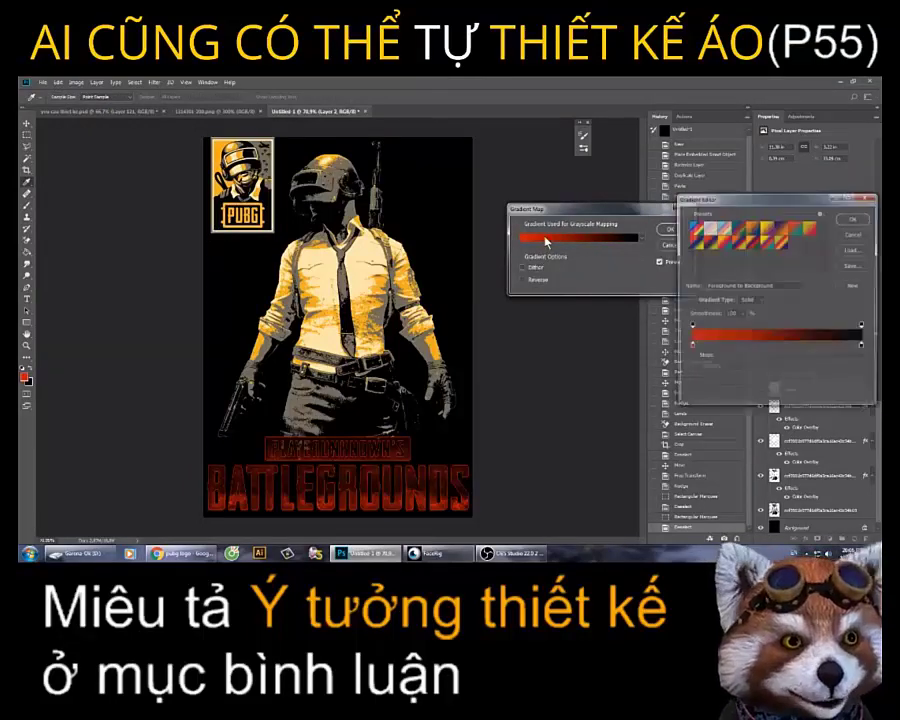
{"action": "left_click_drag", "start_coordinate": [730, 192], "coordinate": [312, 195]}
{"action": "left_click", "coordinate": [384, 213]}
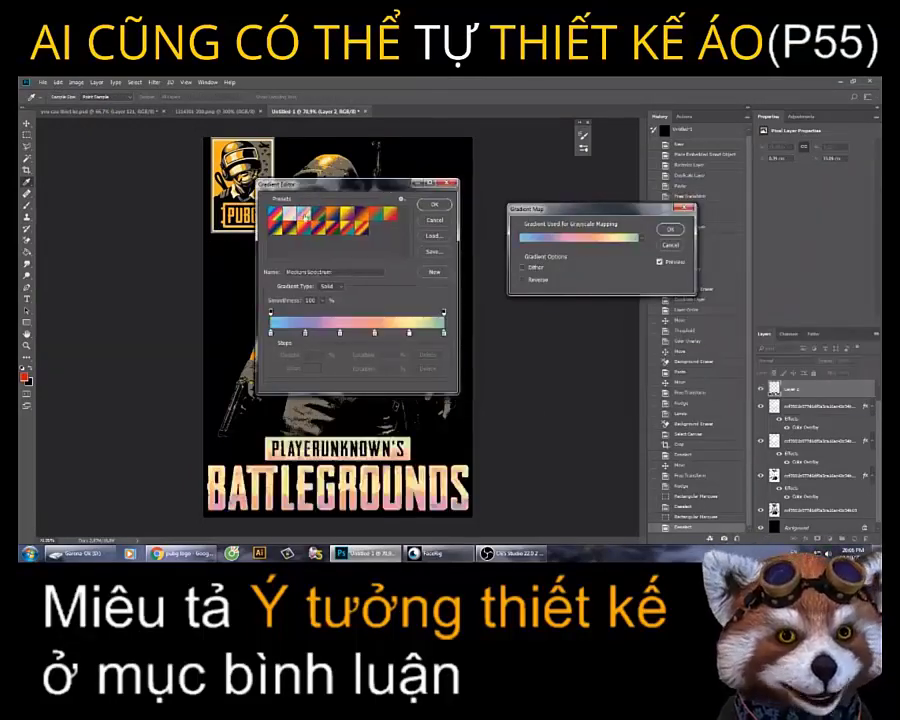
{"action": "left_click", "coordinate": [340, 222]}
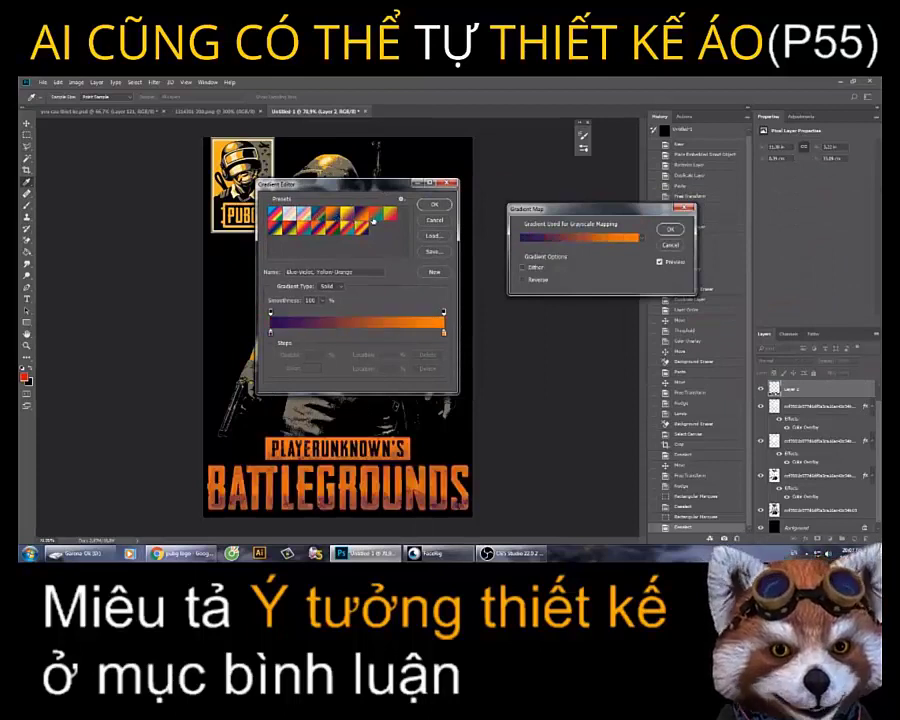
{"action": "left_click_drag", "start_coordinate": [361, 198], "coordinate": [391, 204]}
{"action": "left_click", "coordinate": [372, 219]}
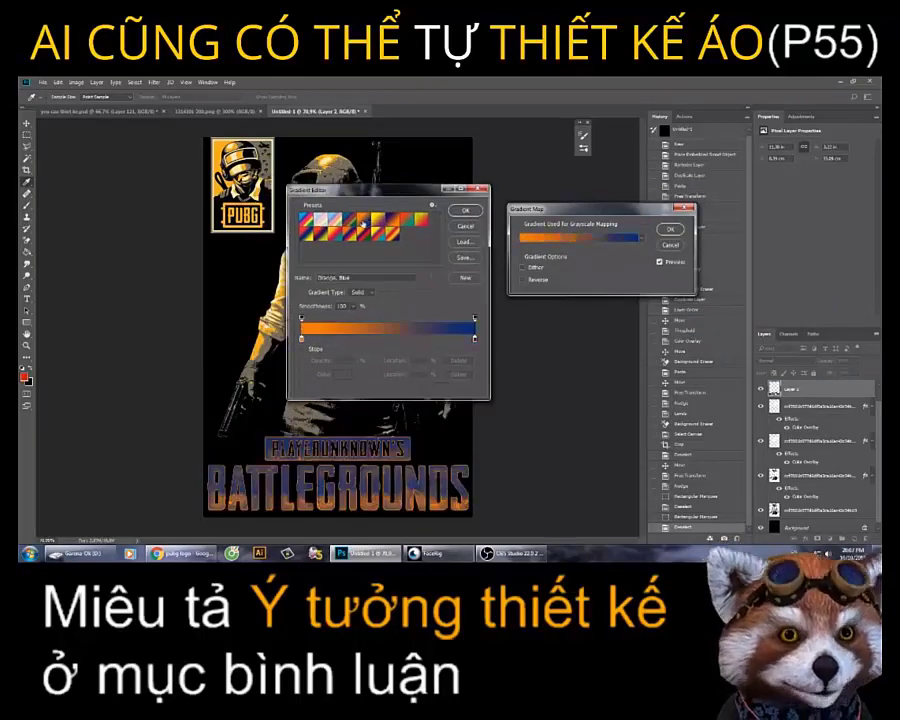
{"action": "left_click", "coordinate": [355, 231]}
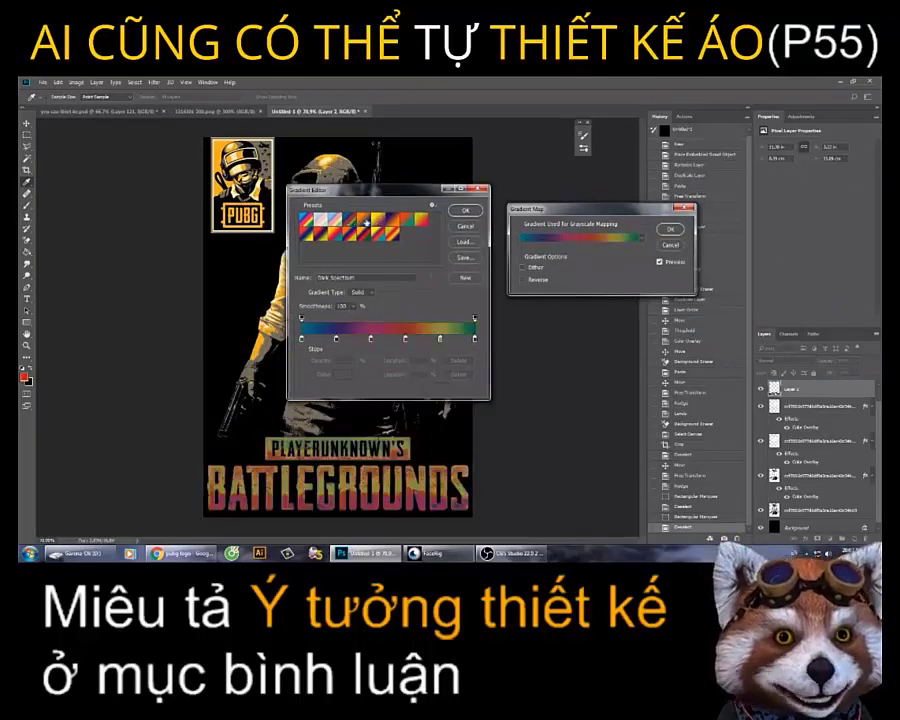
{"action": "left_click", "coordinate": [365, 228]}
{"action": "left_click", "coordinate": [379, 225]}
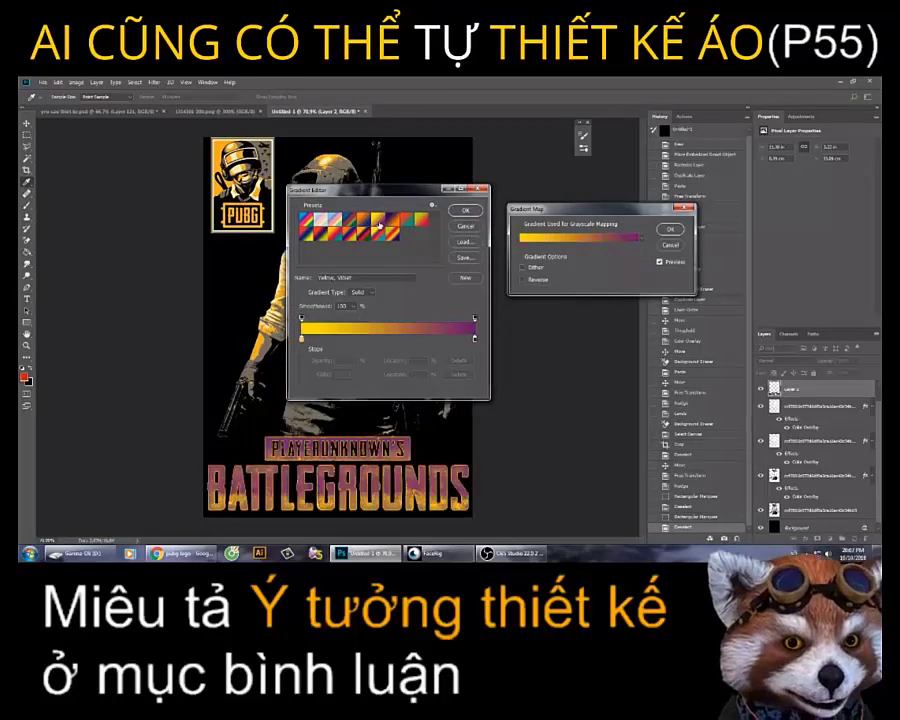
- Load the Color Harmonies 2 presets and preview several of their gradients
{"action": "left_click", "coordinate": [432, 206]}
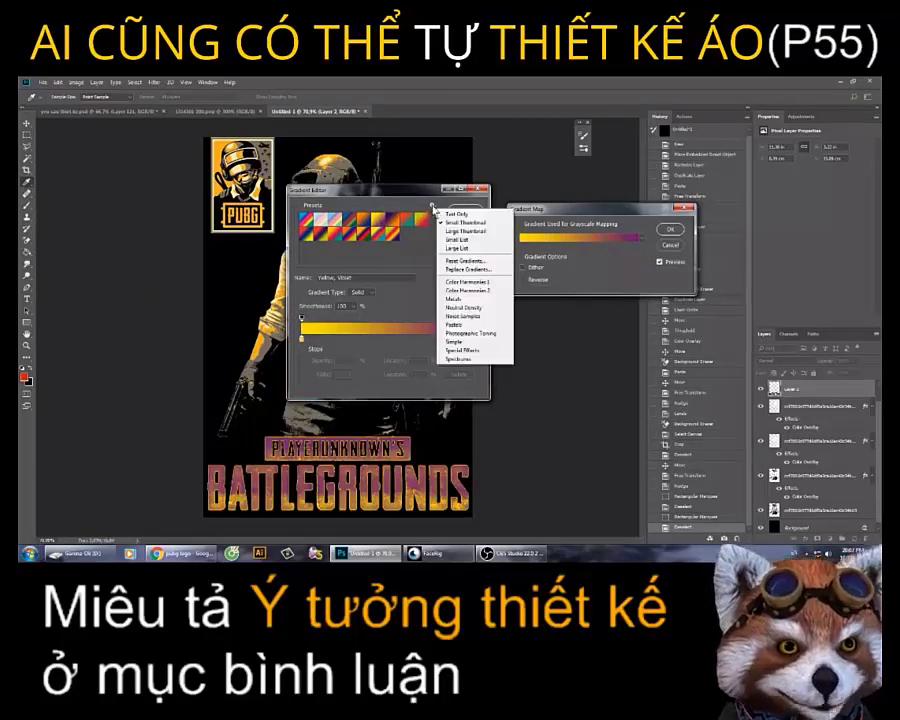
{"action": "left_click", "coordinate": [478, 284]}
{"action": "left_click", "coordinate": [442, 256]}
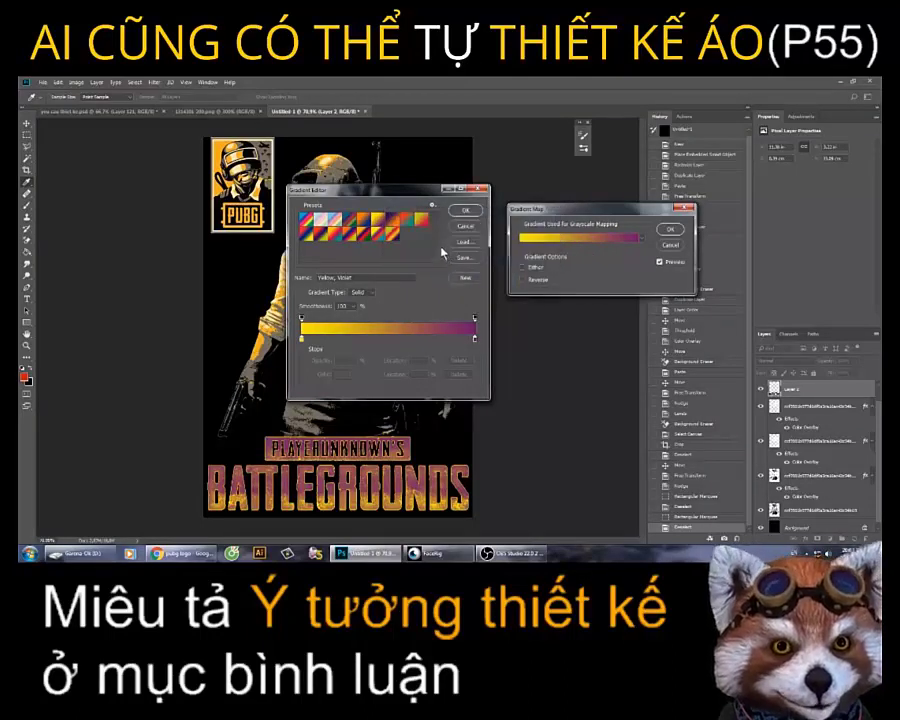
{"action": "left_click", "coordinate": [433, 207]}
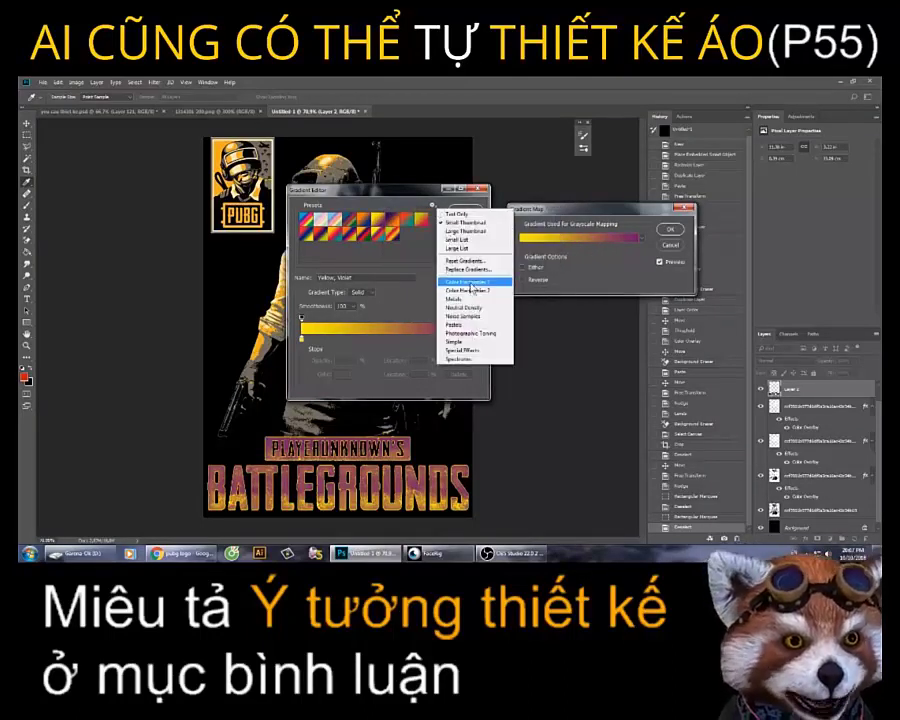
{"action": "left_click", "coordinate": [472, 291]}
{"action": "left_click", "coordinate": [442, 255]}
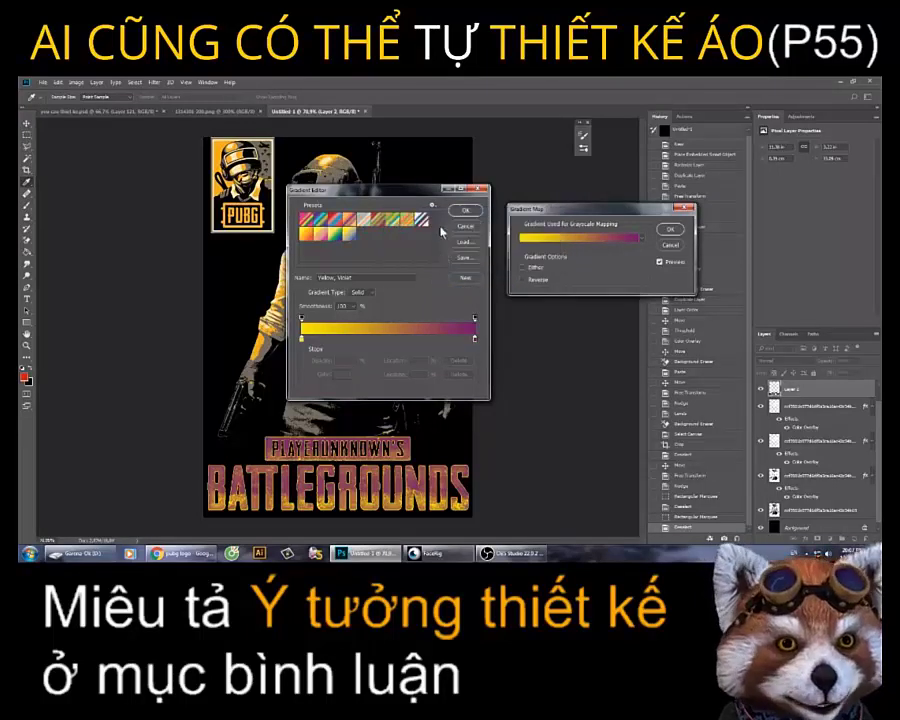
{"action": "left_click", "coordinate": [423, 218]}
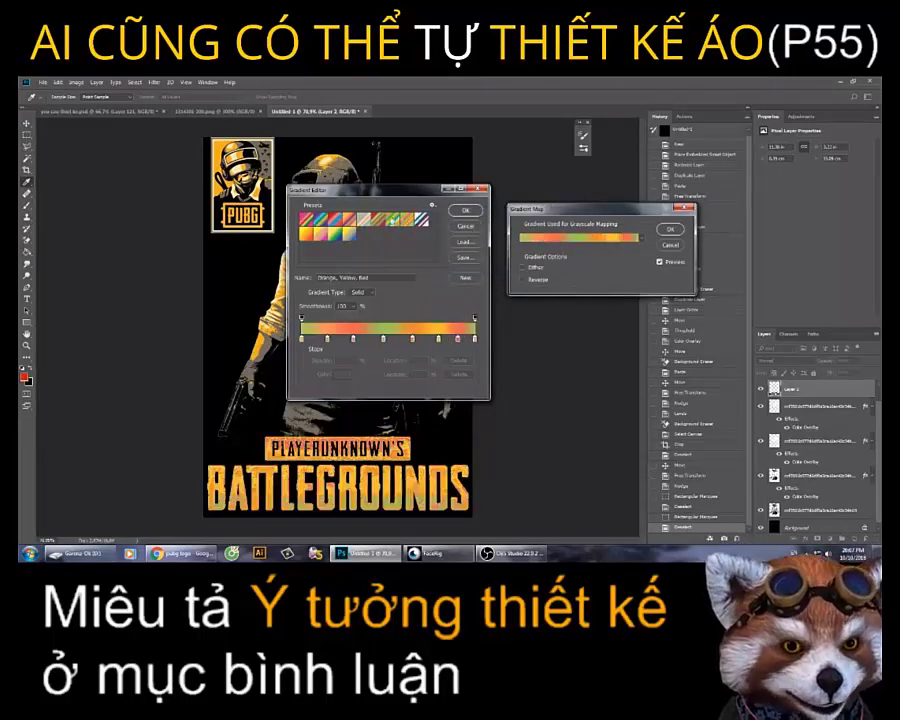
{"action": "left_click", "coordinate": [397, 218]}
{"action": "left_click", "coordinate": [370, 218]}
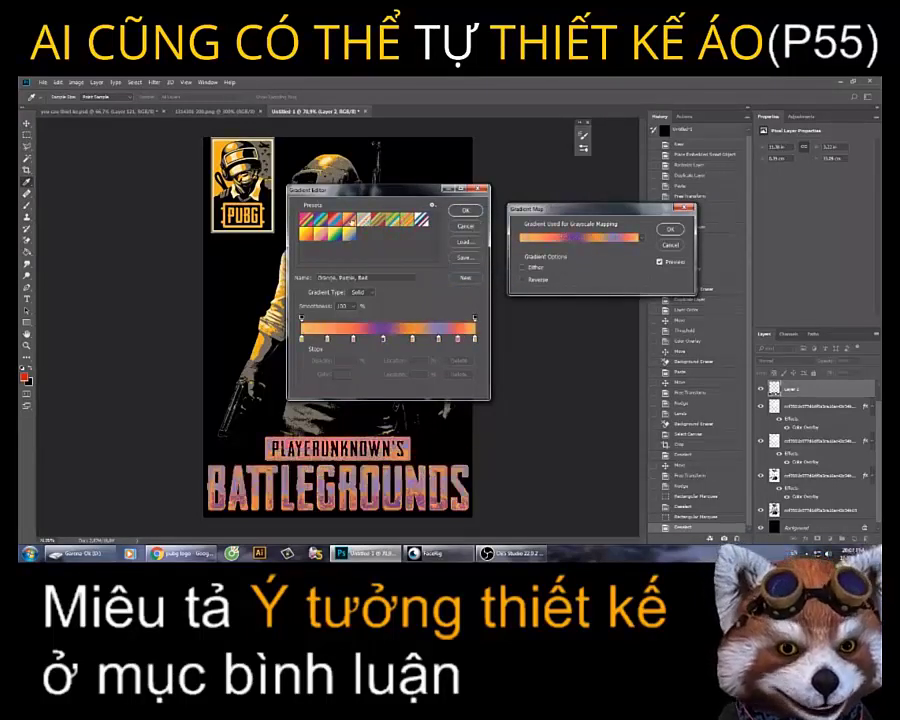
{"action": "left_click", "coordinate": [318, 218]}
{"action": "left_click", "coordinate": [318, 232]}
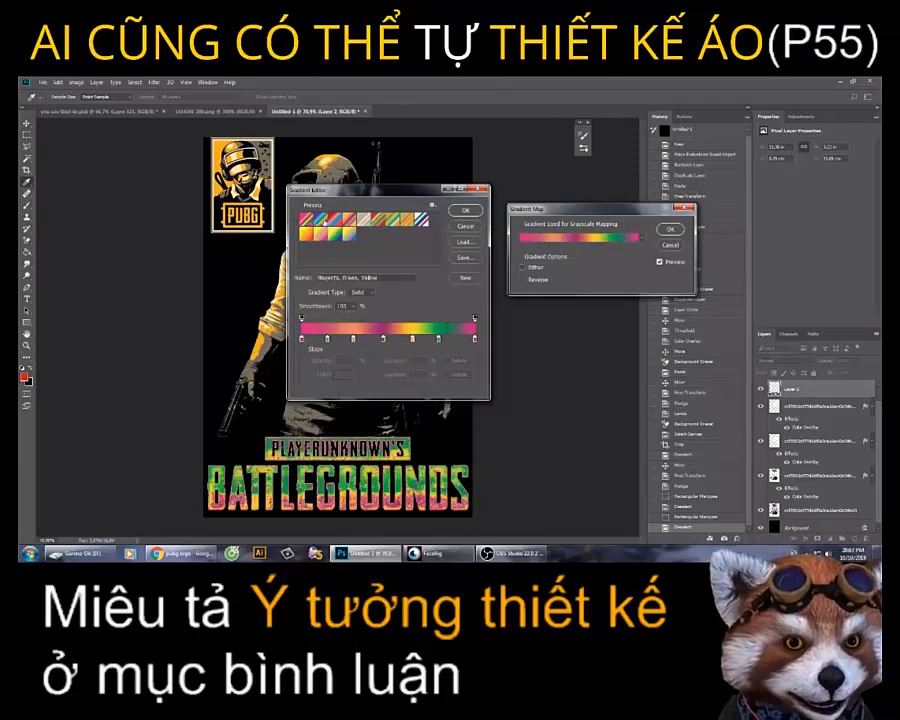
- Load Color Harmonies 1 and apply the violet to yellow-orange gradient map
{"action": "left_click", "coordinate": [434, 206]}
{"action": "left_click", "coordinate": [466, 283]}
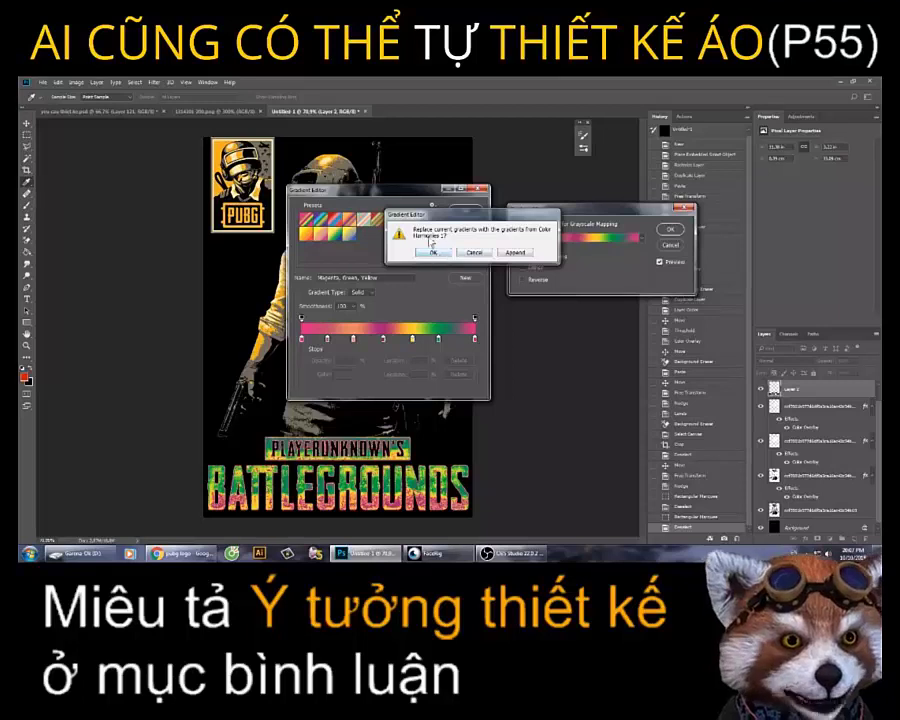
{"action": "left_click", "coordinate": [443, 254]}
{"action": "left_click", "coordinate": [388, 229]}
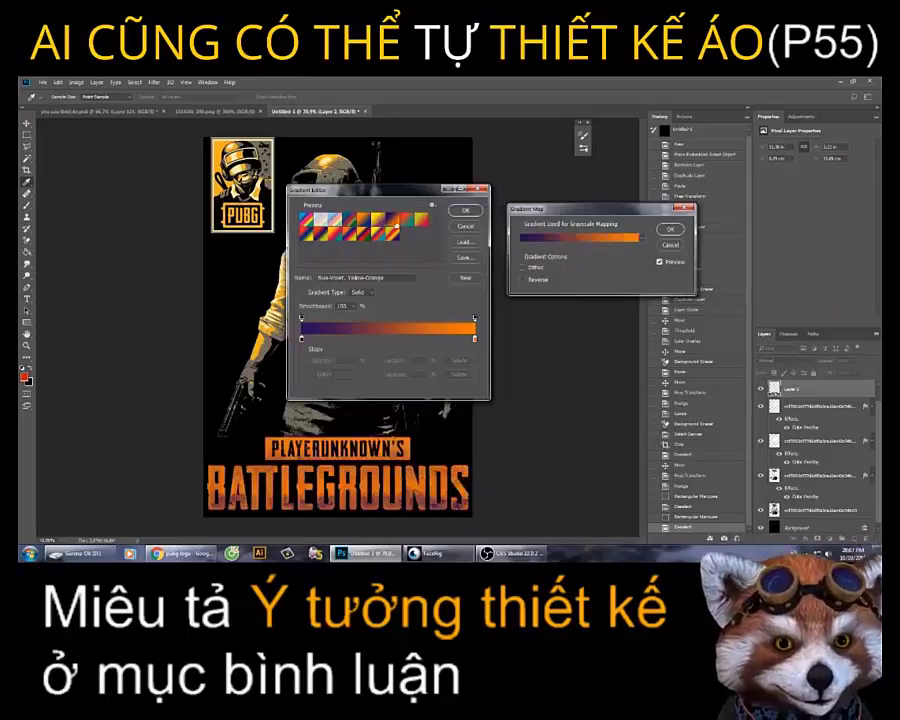
{"action": "left_click", "coordinate": [465, 210]}
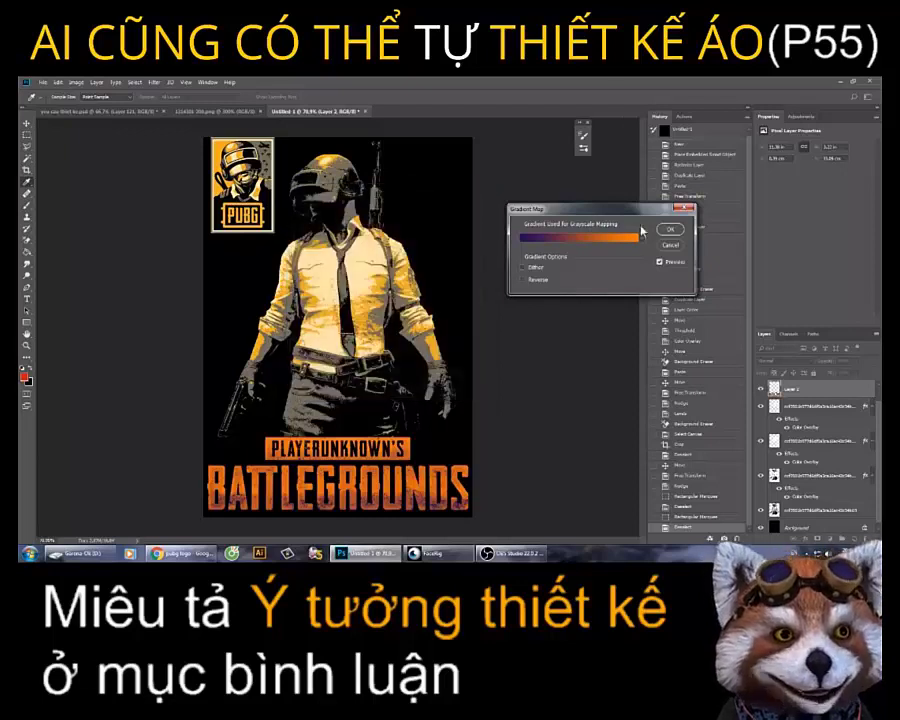
{"action": "left_click", "coordinate": [668, 229]}
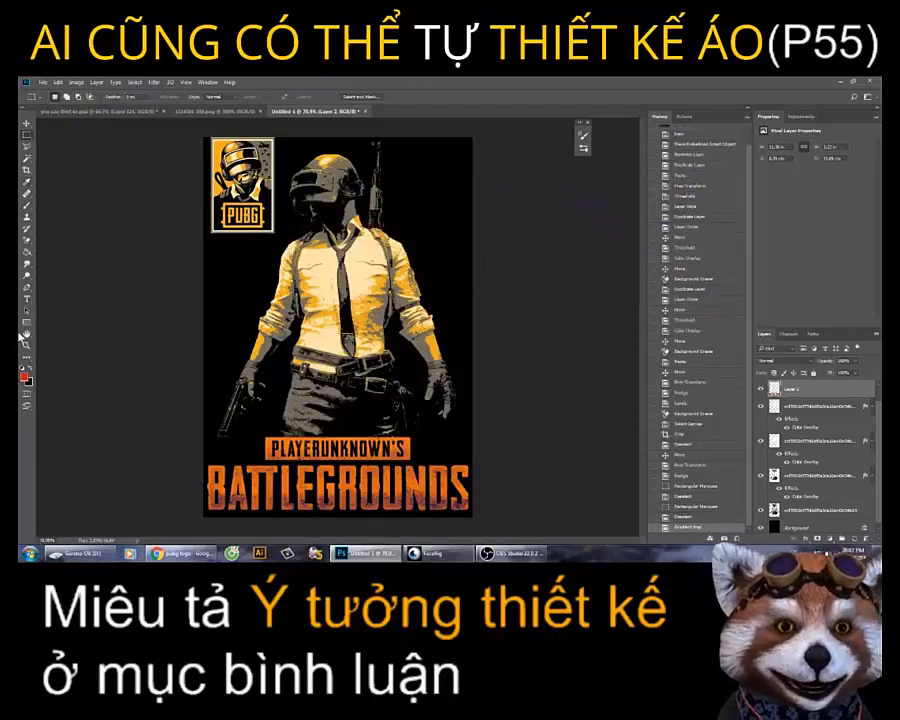
- Zoom out slightly and hide the black Background layer
{"action": "left_click", "coordinate": [27, 345]}
{"action": "left_click_drag", "start_coordinate": [141, 324], "coordinate": [125, 324]}
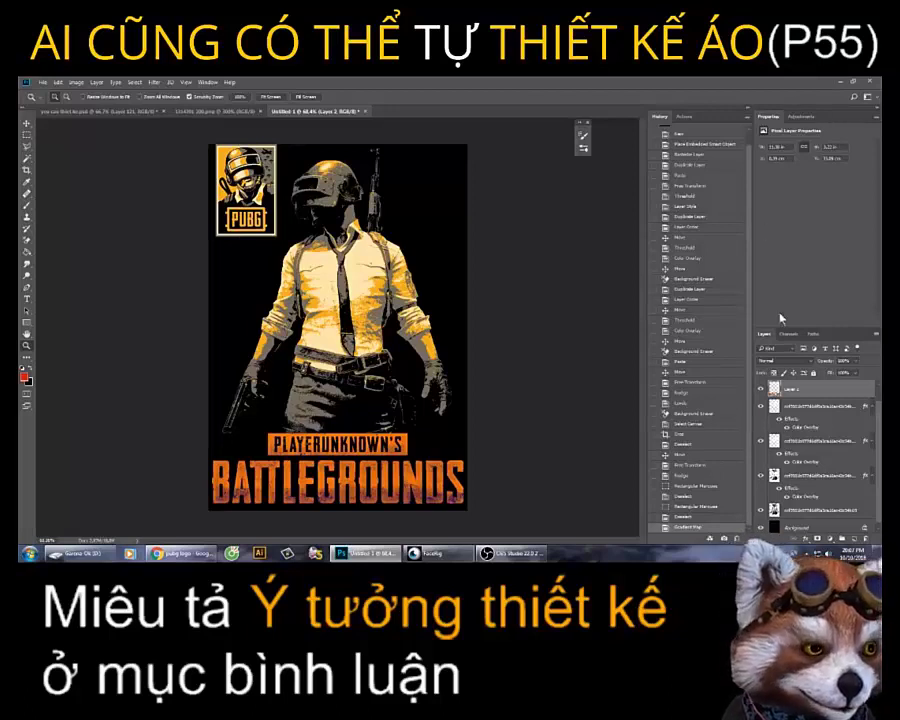
{"action": "scroll", "coordinate": [763, 525], "scroll_direction": "down", "scroll_amount": 1}
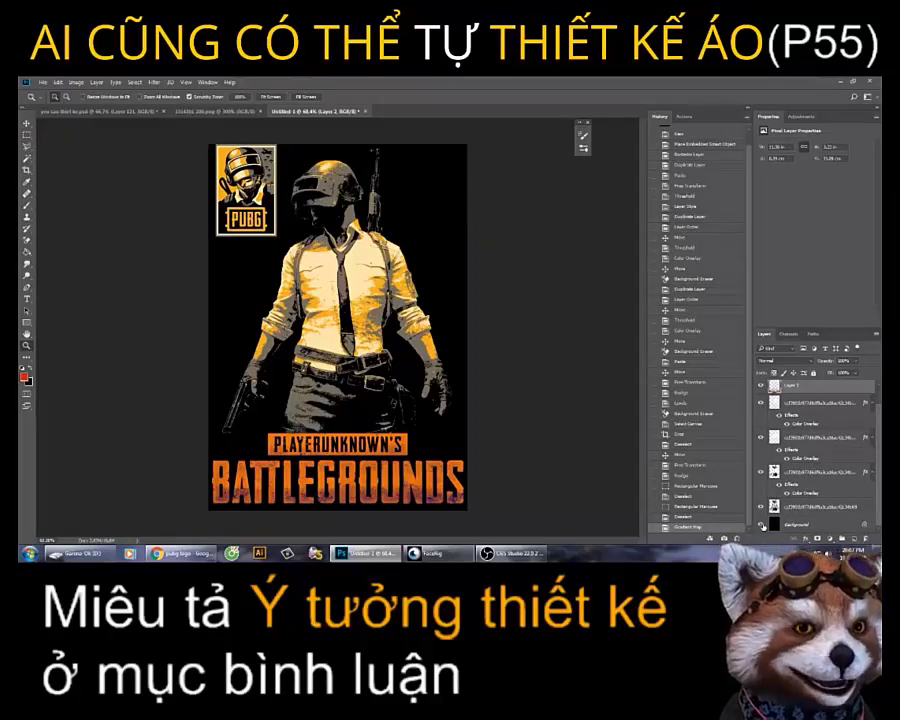
{"action": "left_click", "coordinate": [762, 524]}
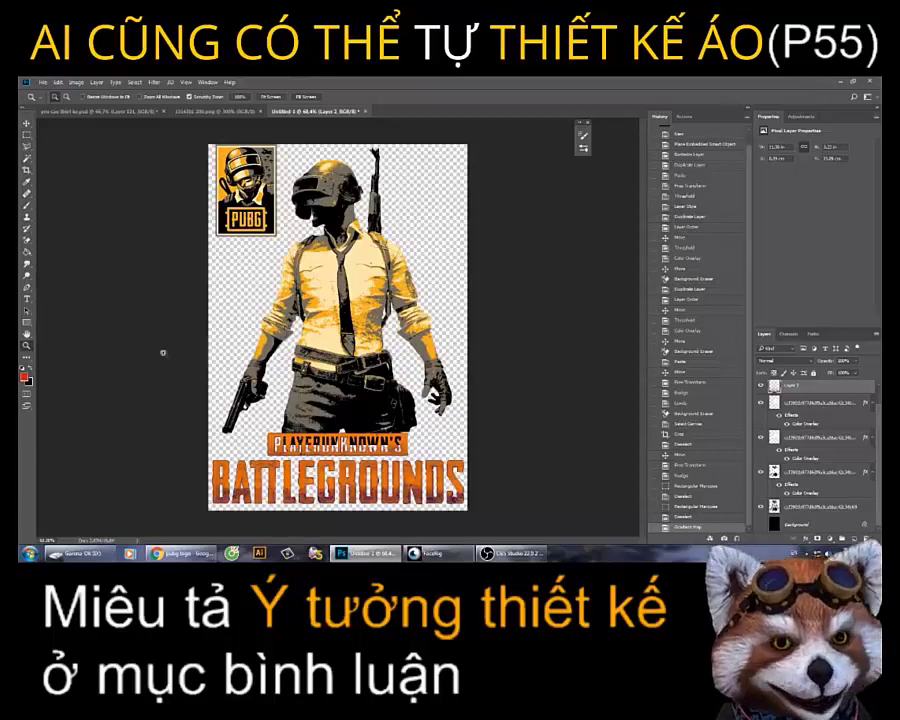
{"action": "scroll", "coordinate": [337, 327], "scroll_direction": "up", "scroll_amount": 2}
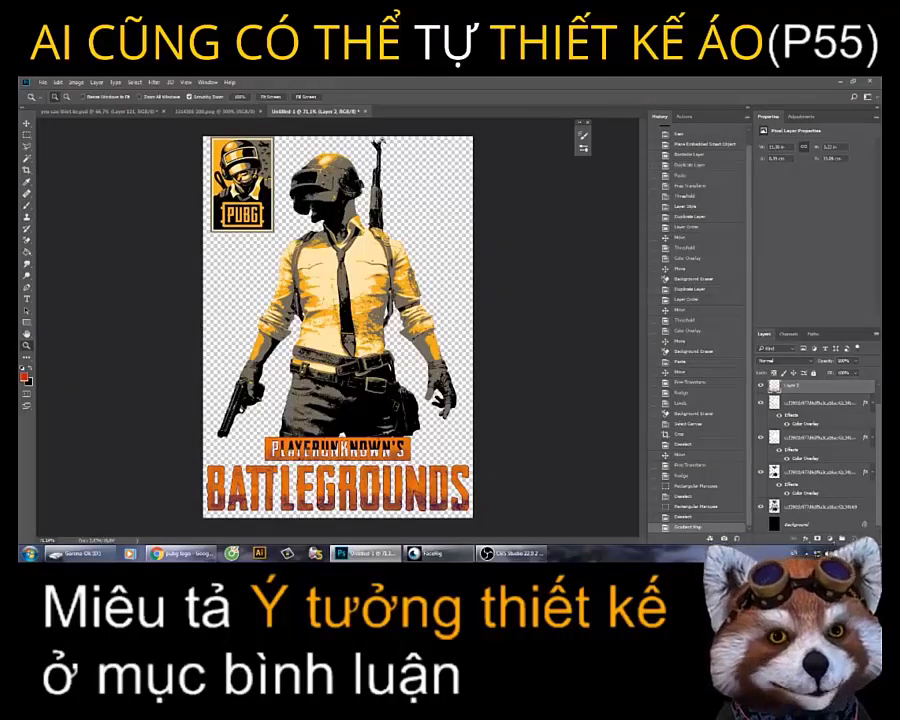
- Duplicate the layer with Ctrl+J and open its Blending Options
{"action": "key", "text": "ctrl+j"}
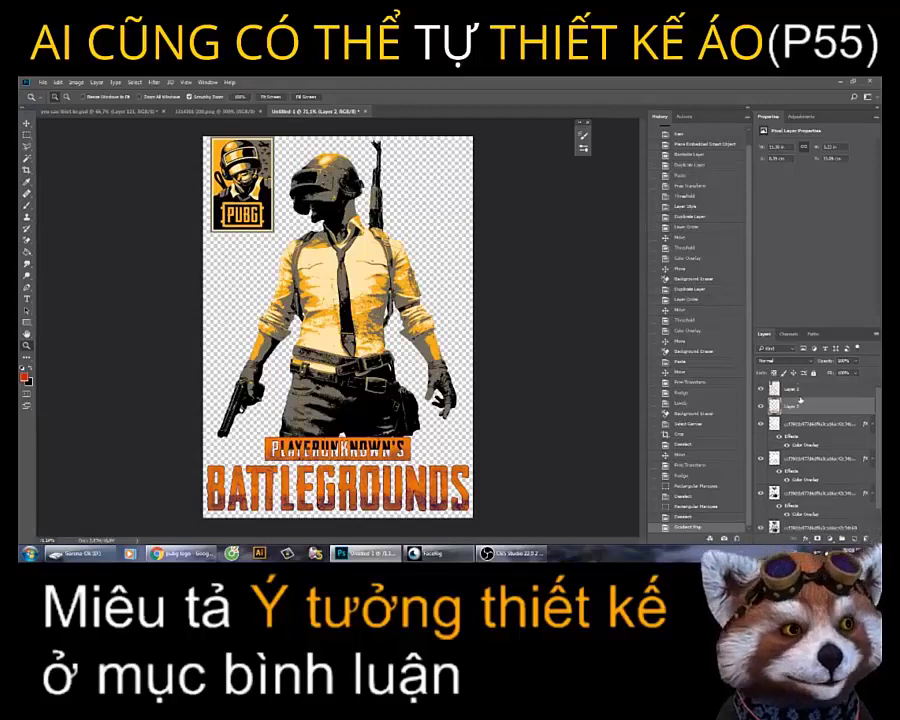
{"action": "right_click", "coordinate": [814, 406]}
{"action": "left_click", "coordinate": [821, 408]}
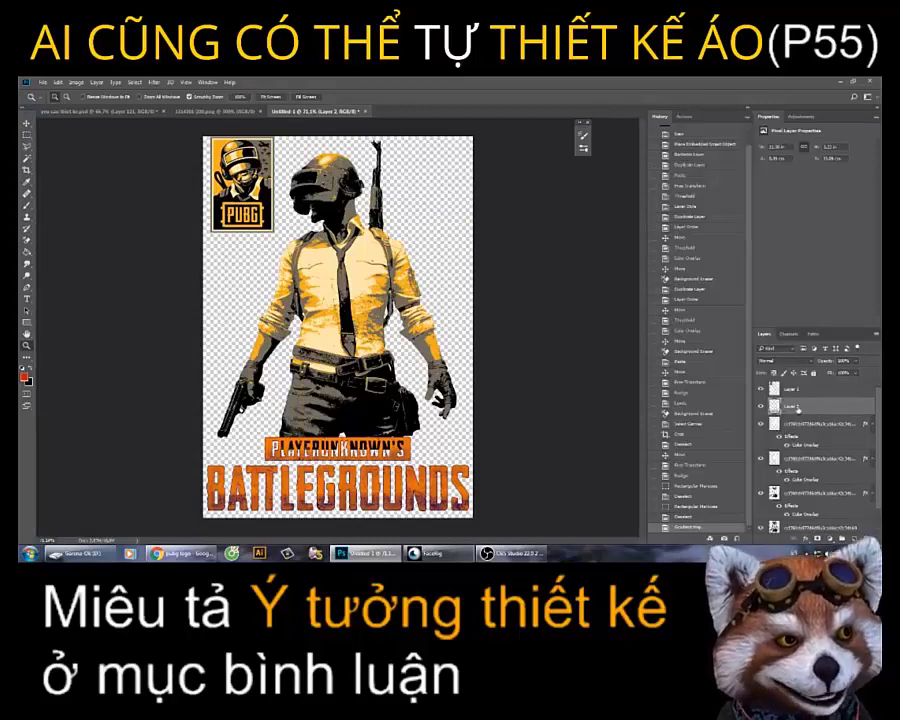
{"action": "right_click", "coordinate": [819, 407]}
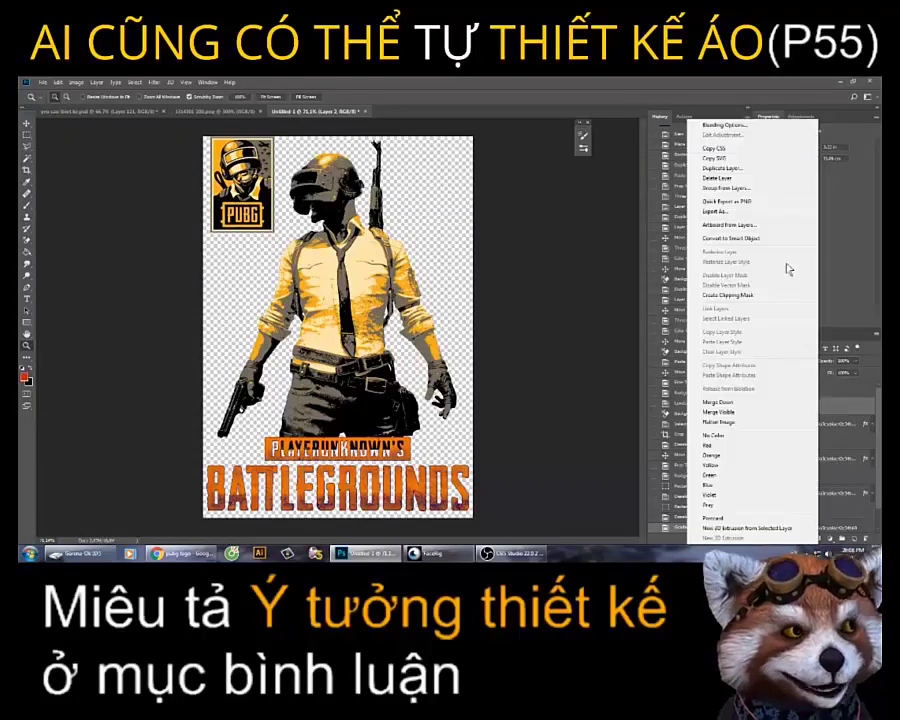
{"action": "left_click", "coordinate": [731, 127]}
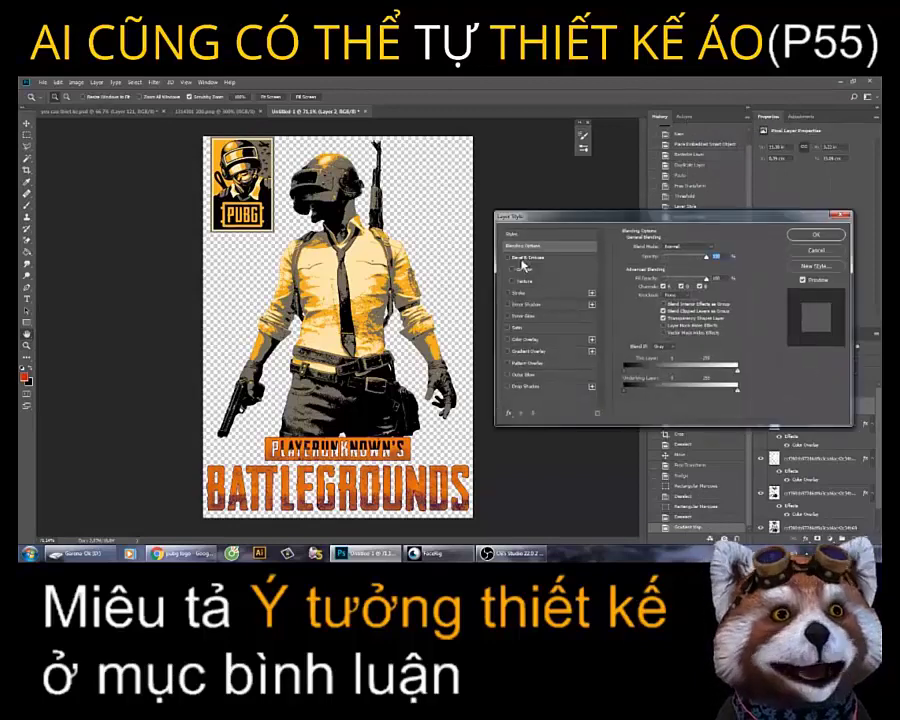
- Enable a black outside Stroke on Layer 2, increase its size, and apply it
{"action": "left_click", "coordinate": [520, 294]}
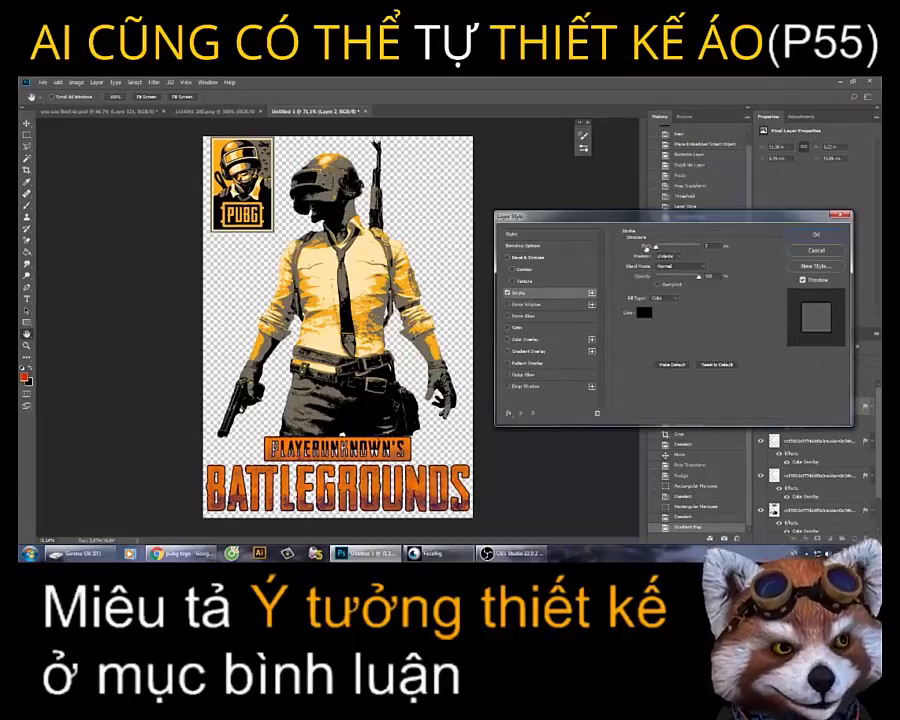
{"action": "left_click_drag", "start_coordinate": [657, 247], "coordinate": [661, 250]}
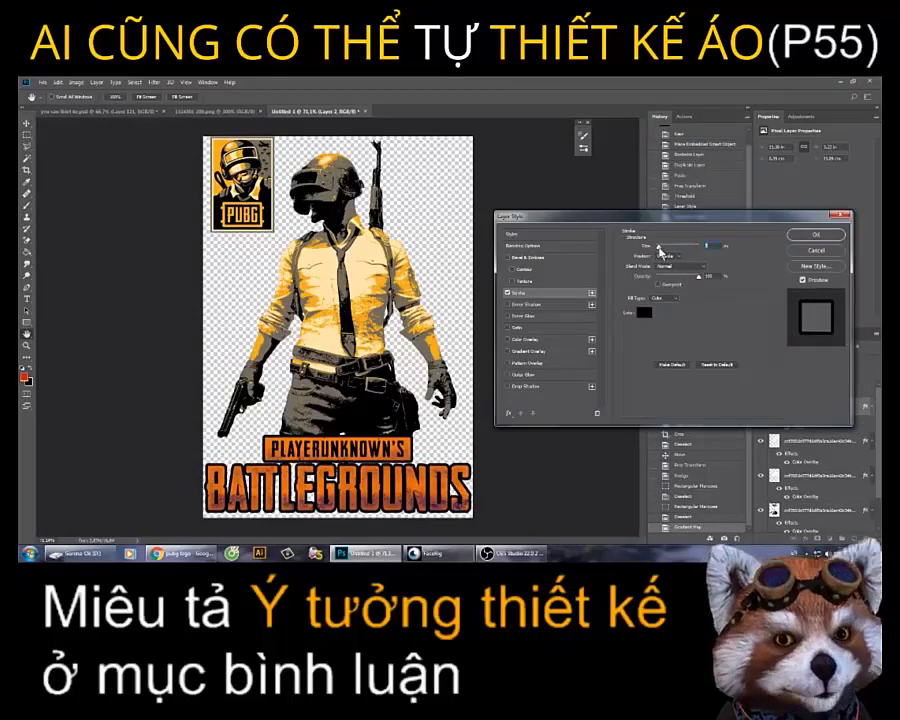
{"action": "left_click", "coordinate": [841, 237]}
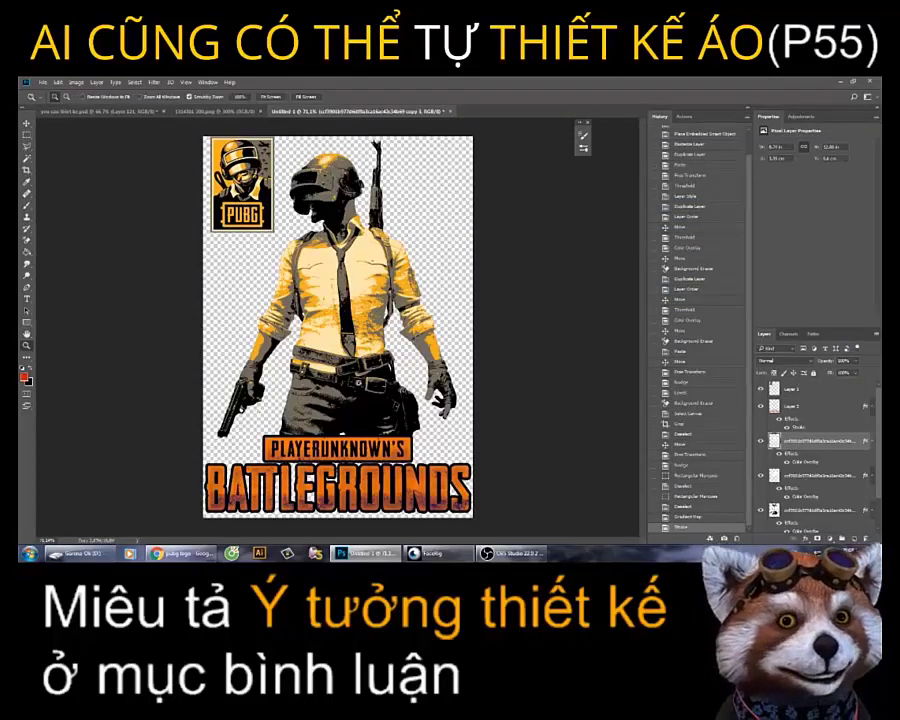
- Give the soldier layer a thick black Stroke through its Blending Options
{"action": "scroll", "coordinate": [793, 438], "scroll_direction": "down", "scroll_amount": 2}
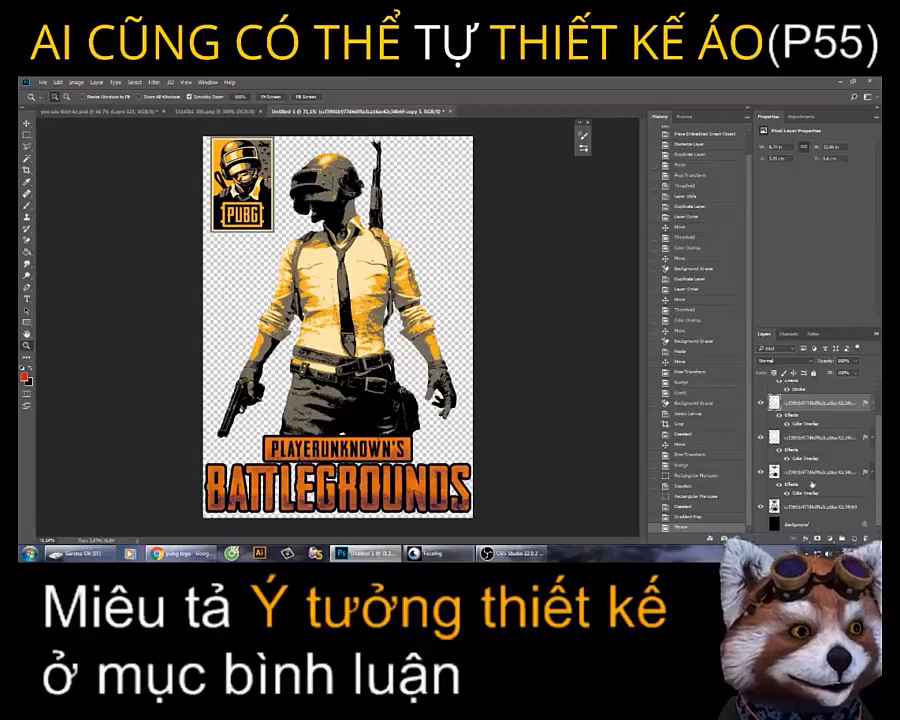
{"action": "left_click", "coordinate": [812, 478]}
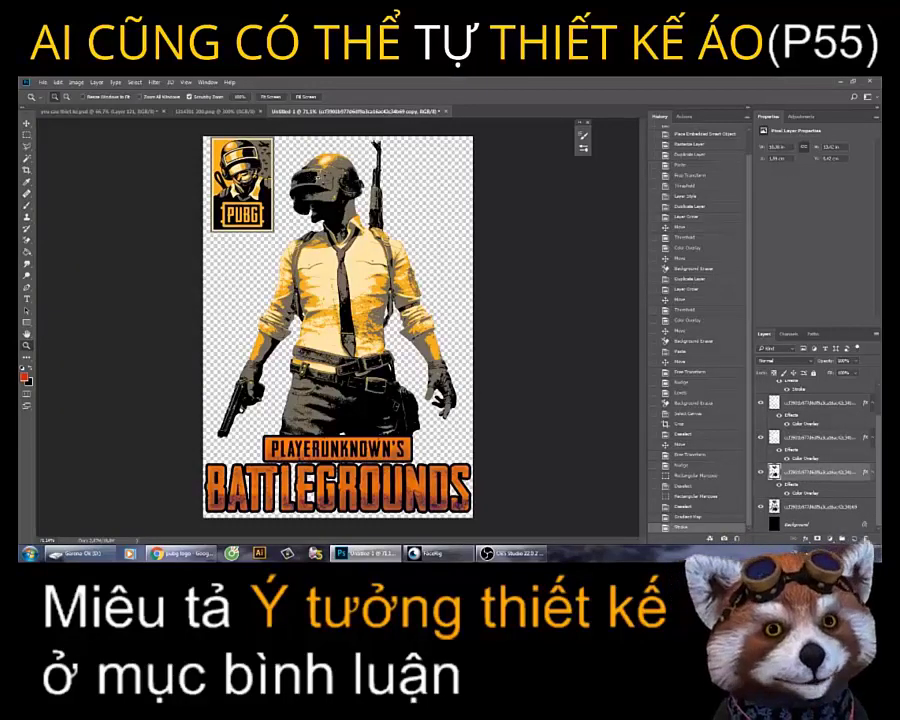
{"action": "right_click", "coordinate": [797, 478]}
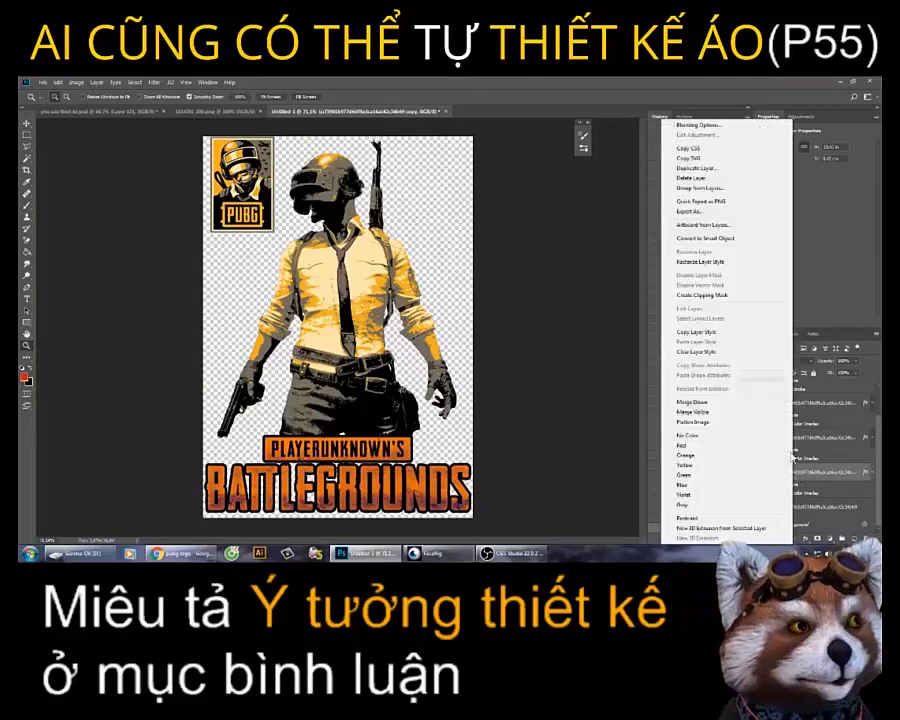
{"action": "left_click", "coordinate": [700, 123]}
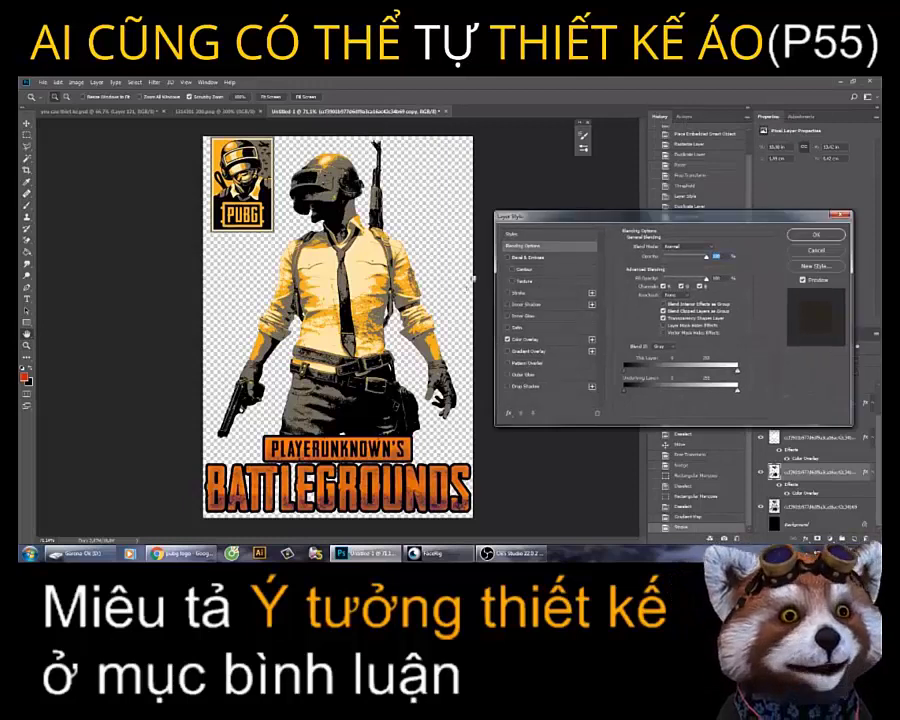
{"action": "left_click", "coordinate": [530, 294]}
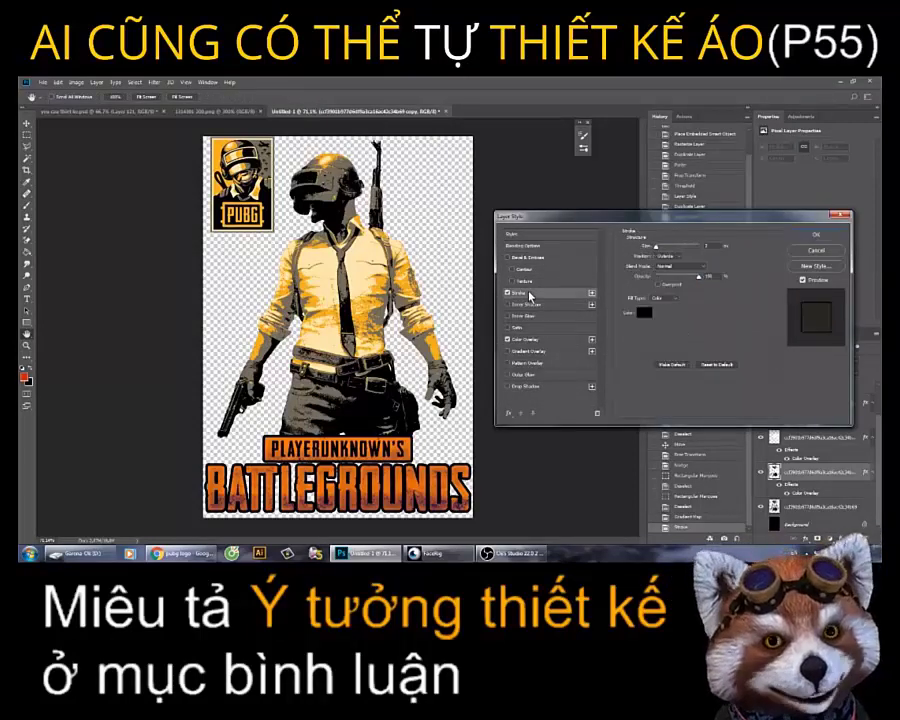
{"action": "left_click_drag", "start_coordinate": [657, 247], "coordinate": [659, 250]}
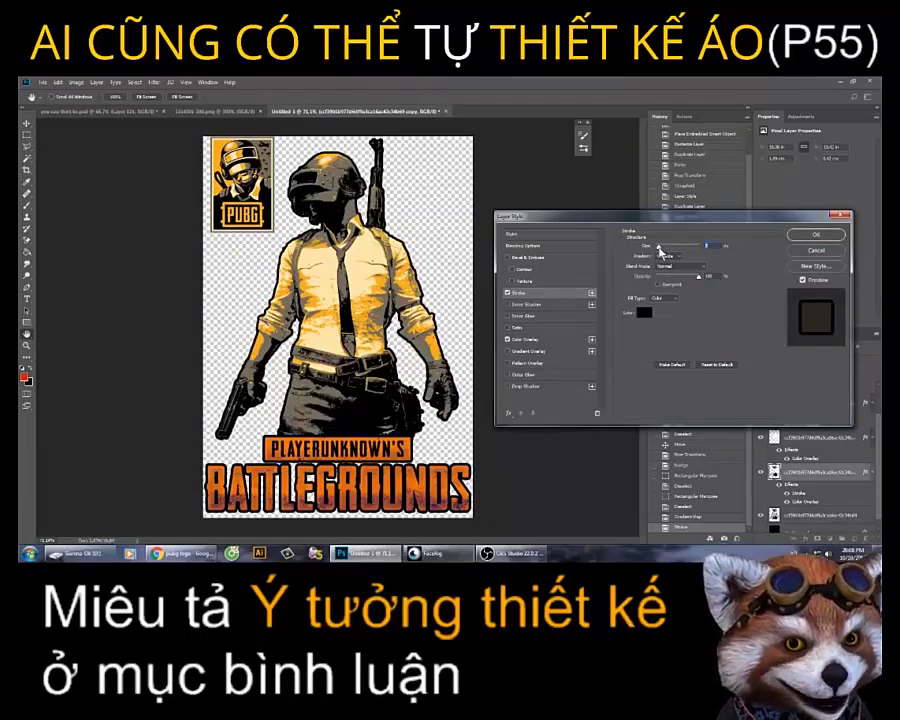
{"action": "left_click", "coordinate": [817, 235]}
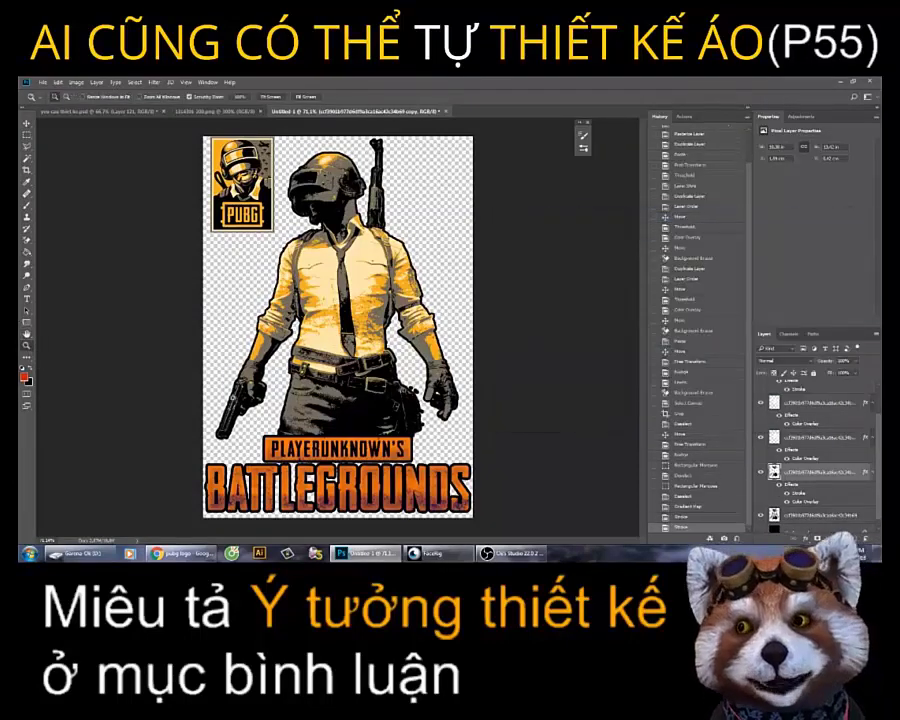
- Switch to the plain Eraser and remove two stray specks from the soldier's outline
{"action": "scroll", "coordinate": [337, 327], "scroll_direction": "up", "scroll_amount": 1}
{"action": "scroll", "coordinate": [429, 422], "scroll_direction": "up", "scroll_amount": 3}
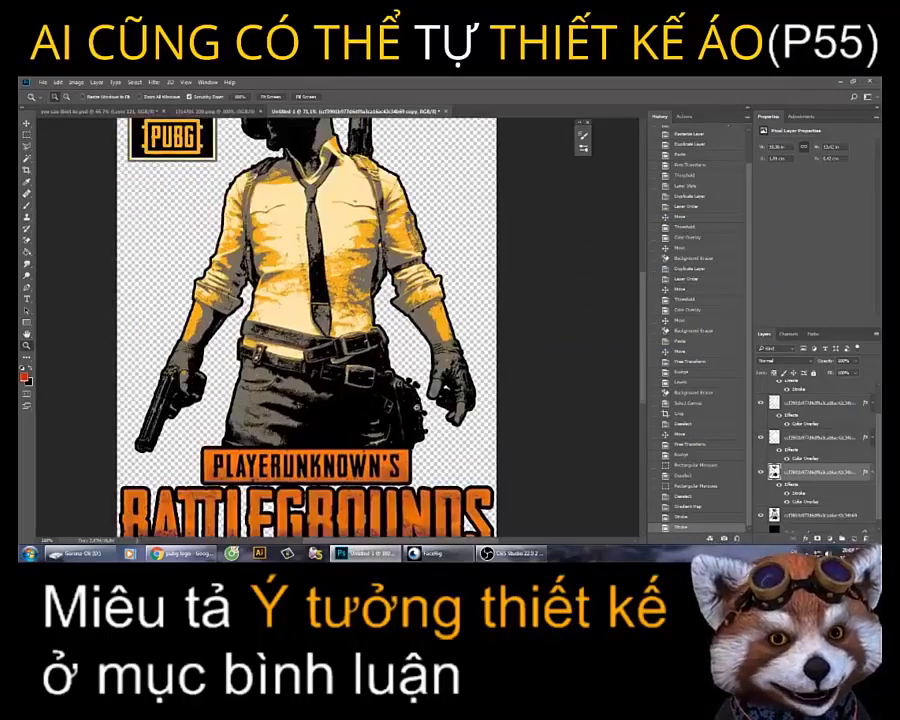
{"action": "scroll", "coordinate": [398, 362], "scroll_direction": "up", "scroll_amount": 1}
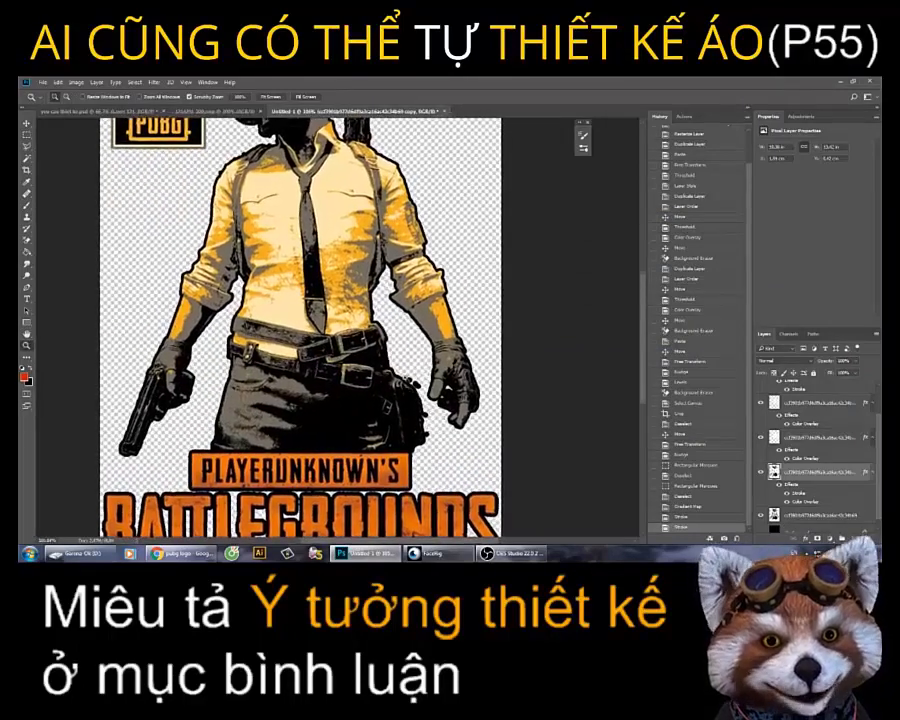
{"action": "scroll", "coordinate": [398, 362], "scroll_direction": "up", "scroll_amount": 1}
{"action": "scroll", "coordinate": [398, 362], "scroll_direction": "up", "scroll_amount": 2}
{"action": "scroll", "coordinate": [398, 362], "scroll_direction": "up", "scroll_amount": 1}
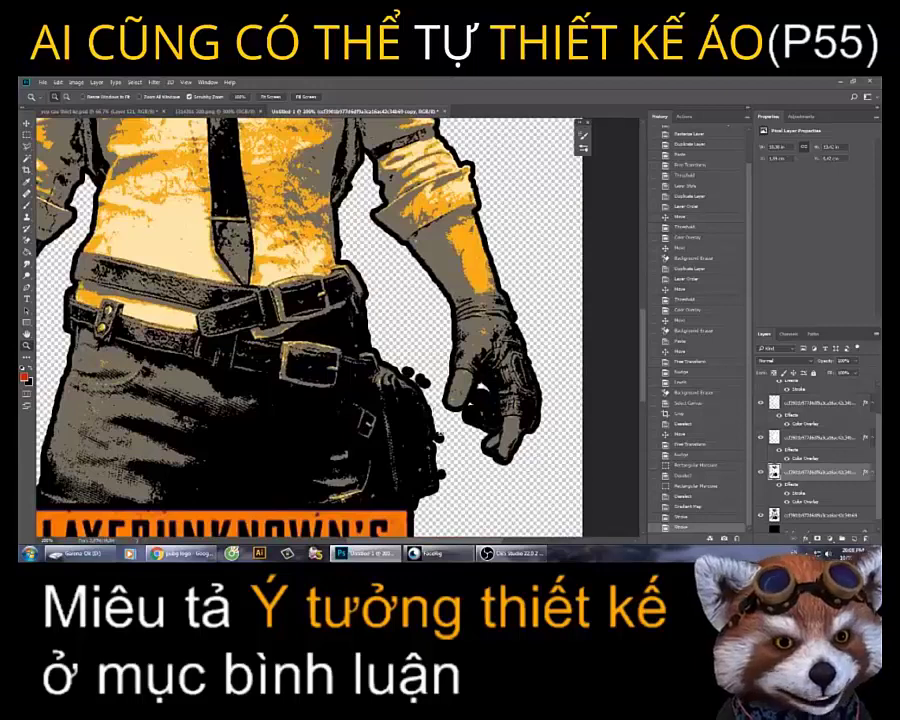
{"action": "right_click", "coordinate": [27, 242]}
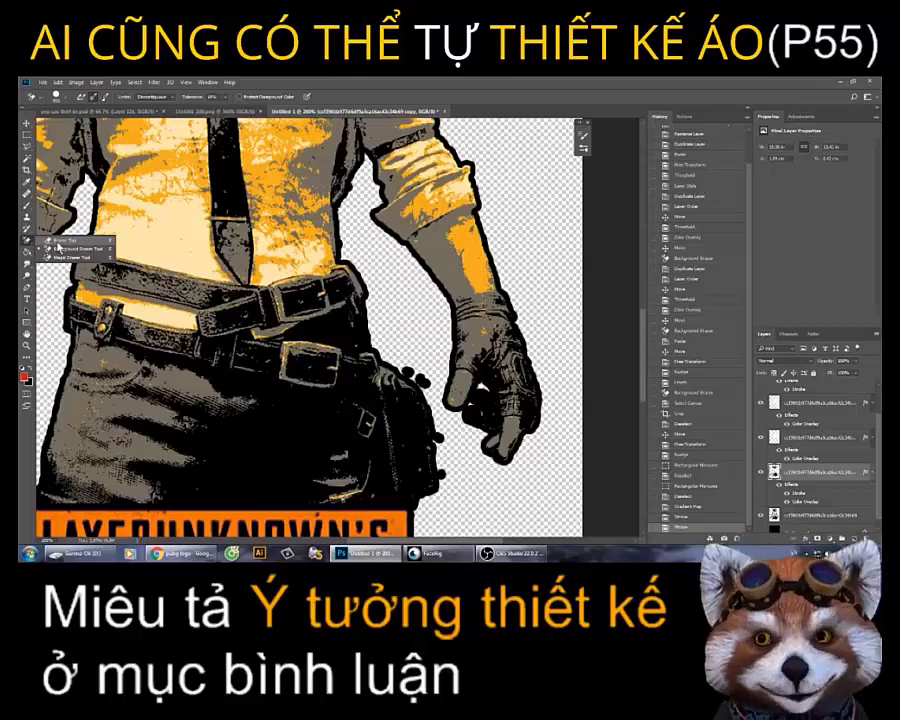
{"action": "left_click", "coordinate": [62, 240]}
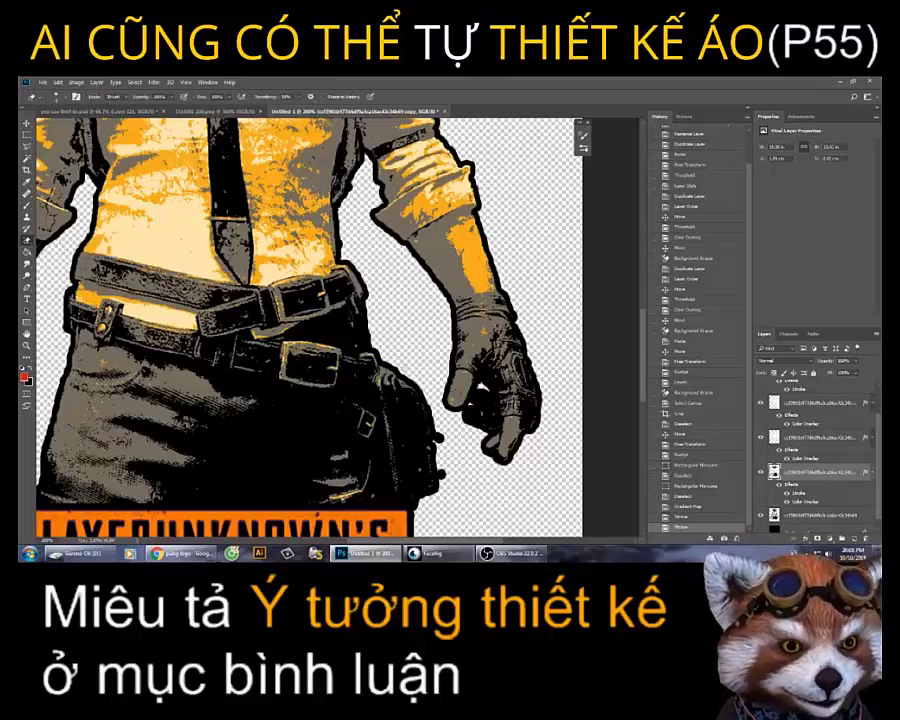
{"action": "left_click", "coordinate": [444, 433]}
{"action": "left_click", "coordinate": [440, 463]}
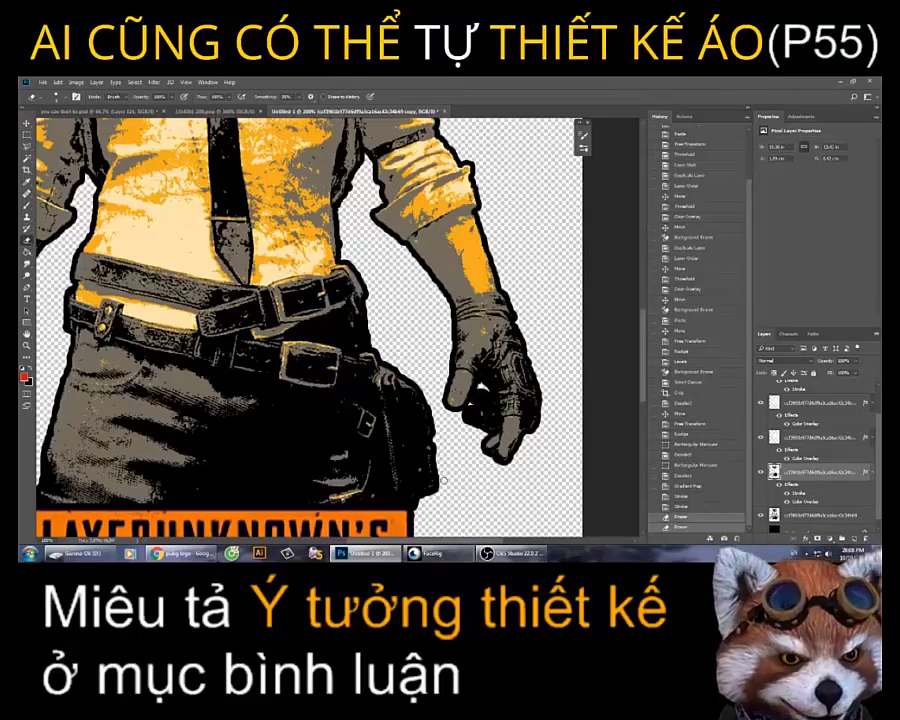
- Erase leftover pixels near the tie, then fit the whole poster on screen
{"action": "left_click_drag", "start_coordinate": [440, 463], "coordinate": [700, 508]}
{"action": "scroll", "coordinate": [214, 311], "scroll_direction": "up", "scroll_amount": 2}
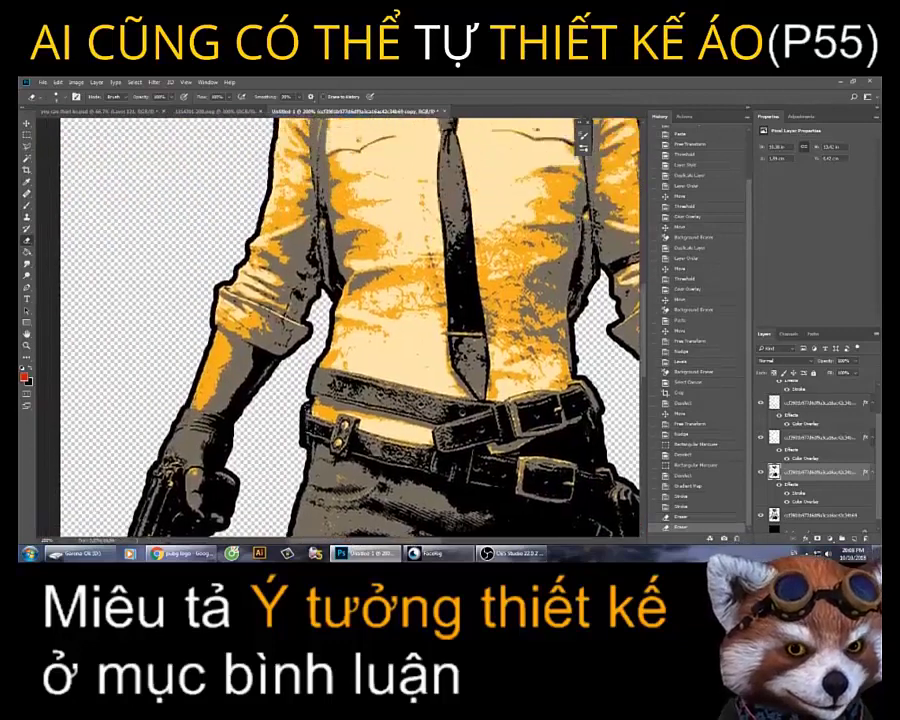
{"action": "scroll", "coordinate": [214, 311], "scroll_direction": "up", "scroll_amount": 2}
{"action": "scroll", "coordinate": [214, 311], "scroll_direction": "up", "scroll_amount": 2}
{"action": "scroll", "coordinate": [214, 311], "scroll_direction": "up", "scroll_amount": 1}
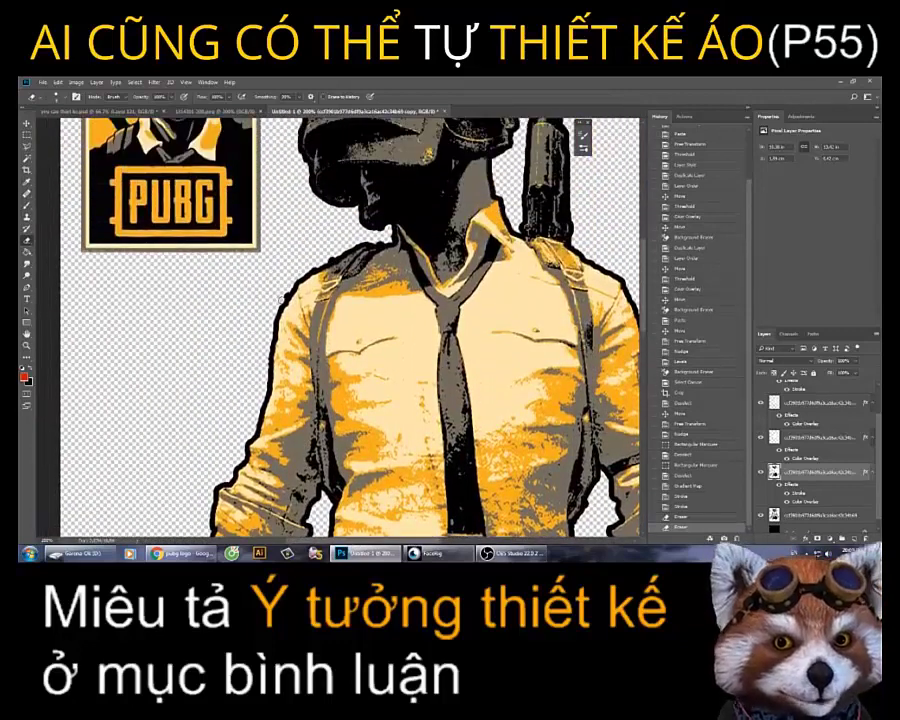
{"action": "left_click", "coordinate": [466, 220]}
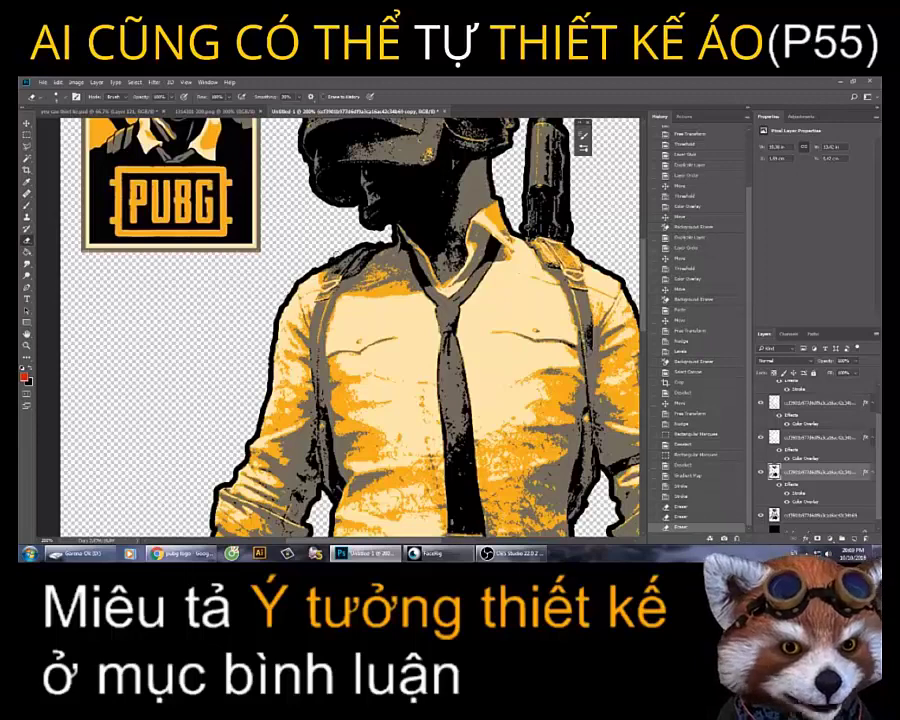
{"action": "left_click", "coordinate": [468, 312]}
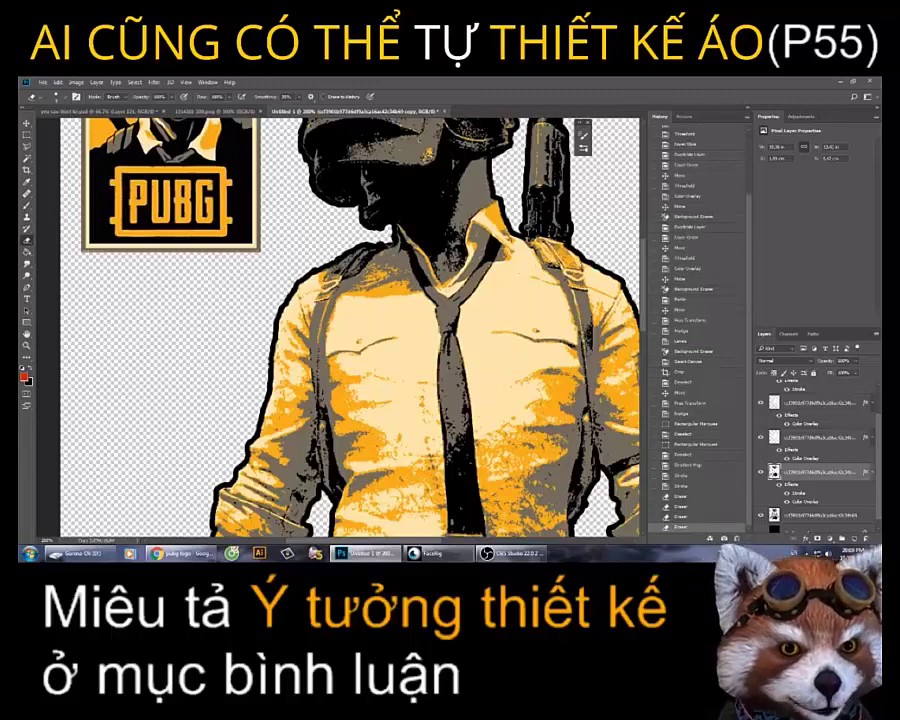
{"action": "left_click", "coordinate": [468, 262]}
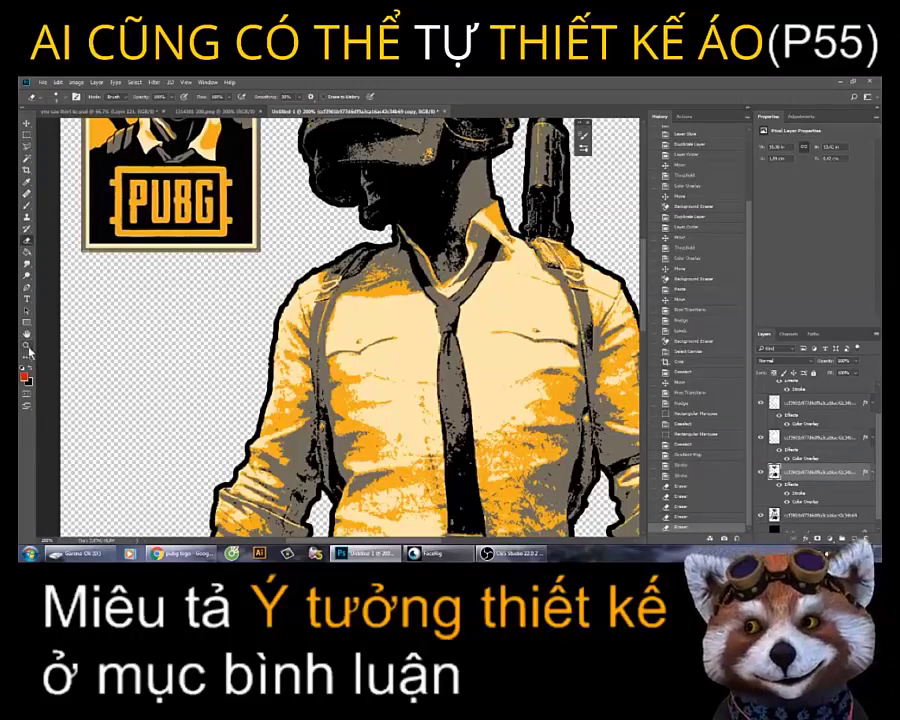
{"action": "key", "text": "z"}
{"action": "key", "text": "ctrl+0"}
- Zoom in slightly and hide the PUBG logo badge layer
{"action": "scroll", "coordinate": [366, 276], "scroll_direction": "down", "scroll_amount": 3}
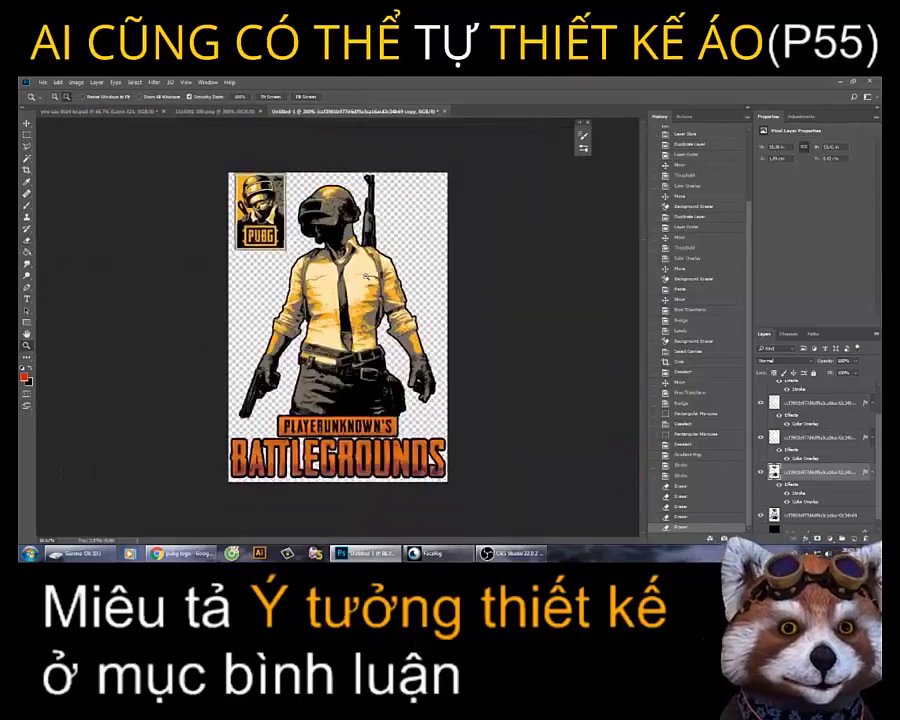
{"action": "left_click_drag", "start_coordinate": [366, 276], "coordinate": [418, 260]}
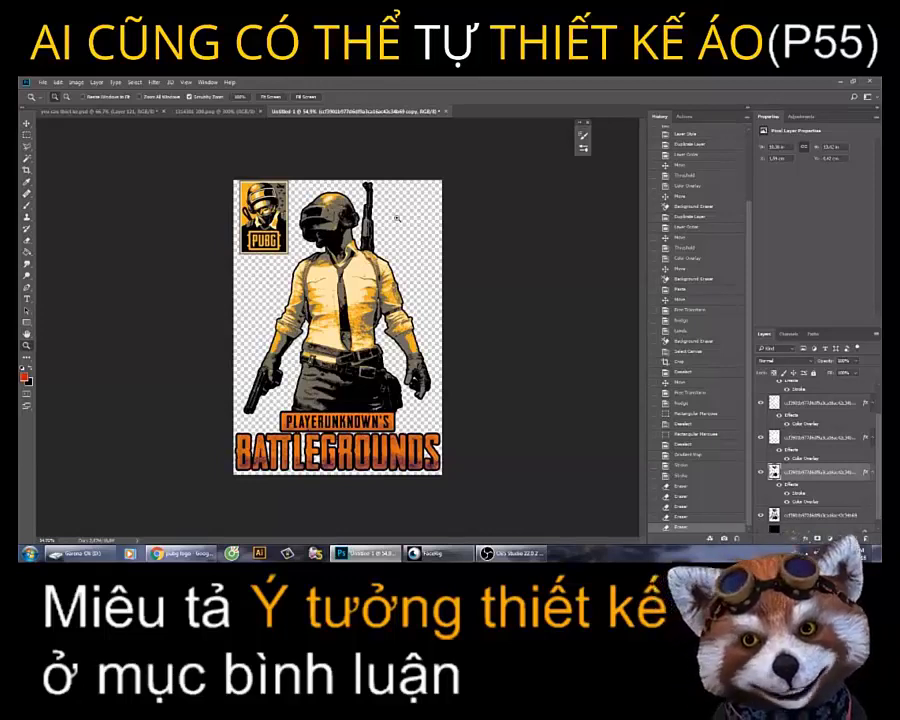
{"action": "scroll", "coordinate": [849, 433], "scroll_direction": "up", "scroll_amount": 3}
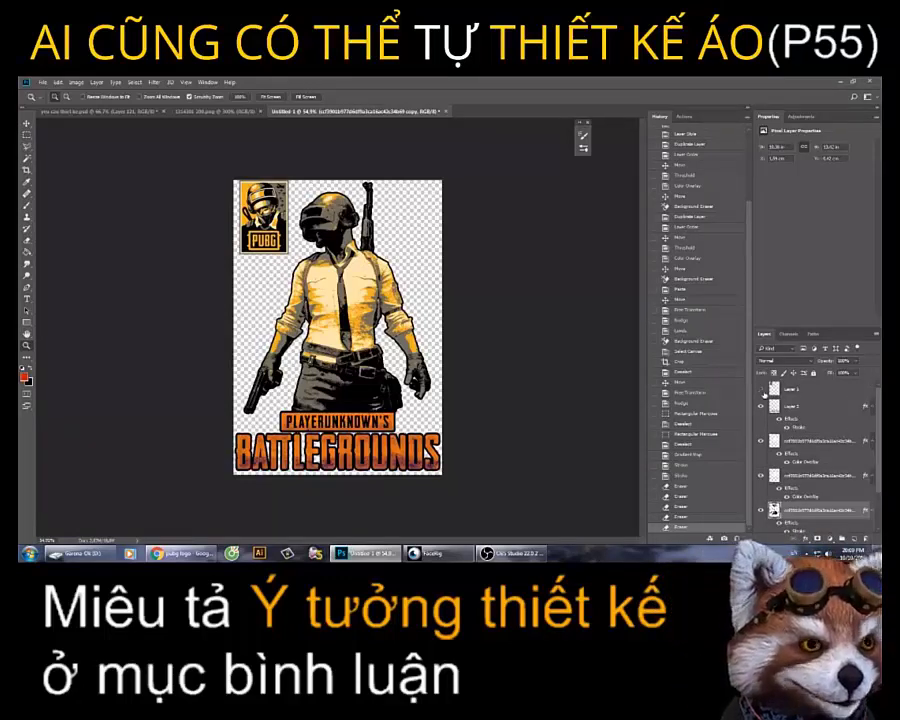
{"action": "left_click", "coordinate": [762, 390]}
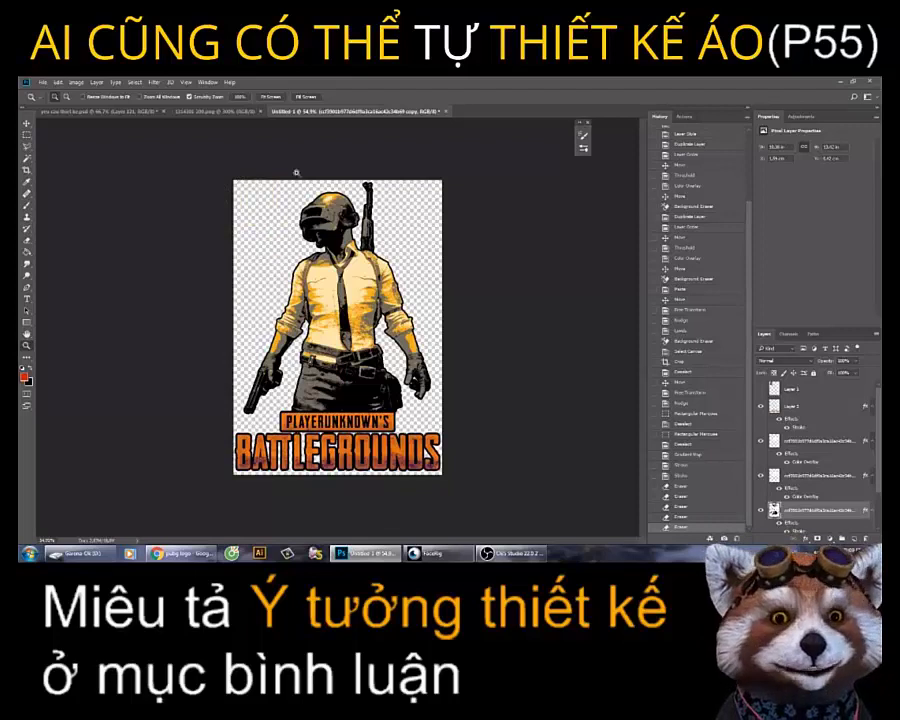
- Trim the canvas to remove the surrounding transparent pixels
{"action": "left_click", "coordinate": [76, 82]}
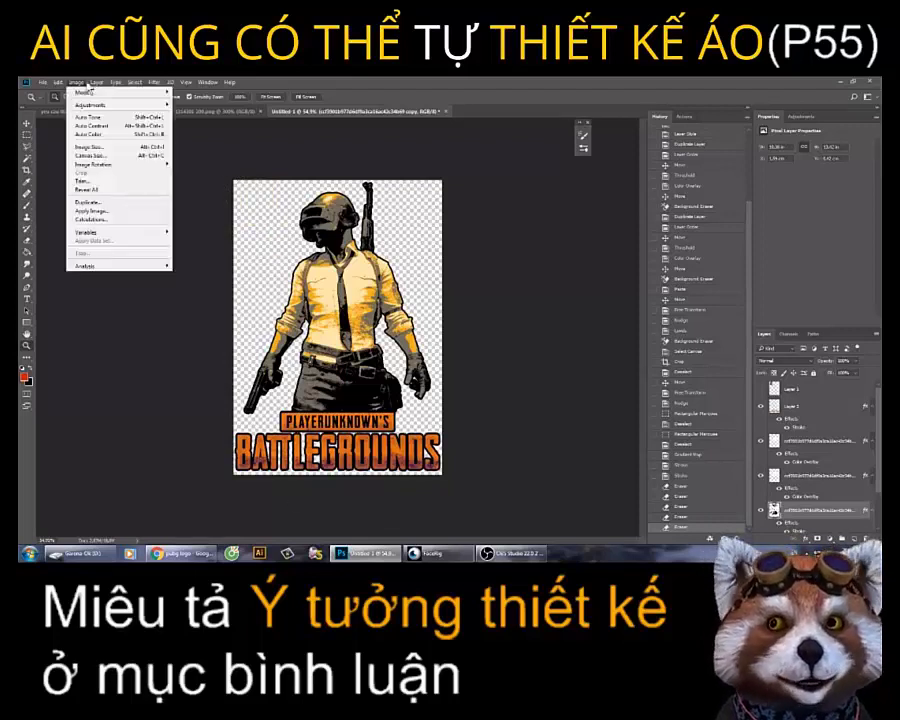
{"action": "left_click", "coordinate": [95, 181]}
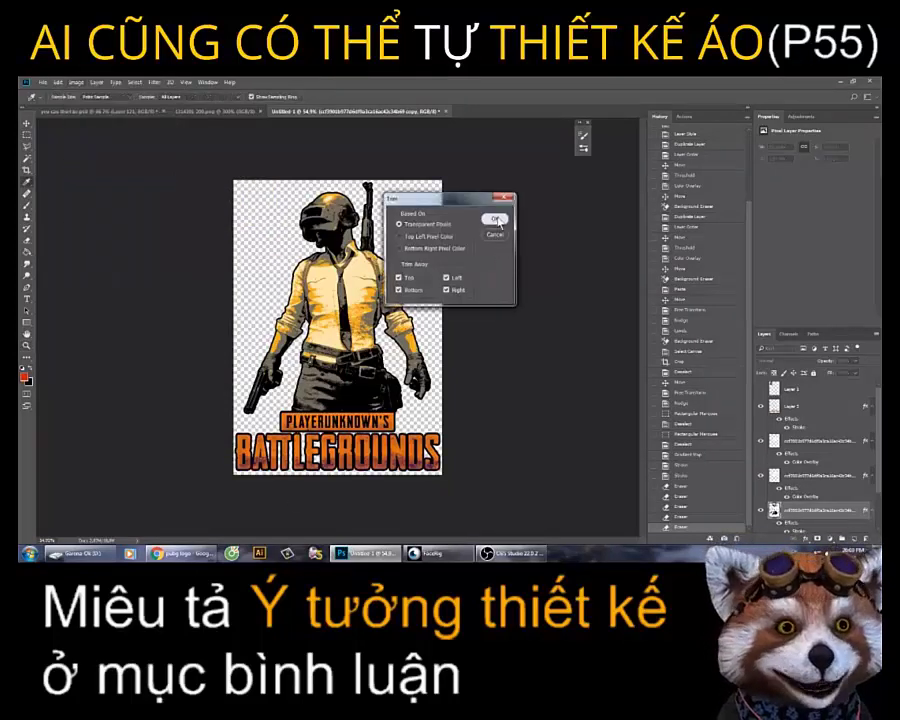
{"action": "left_click", "coordinate": [494, 219]}
- Save the trimmed artwork as a PNG named pubg, then go to the gecko.vn designer
{"action": "key", "text": "z"}
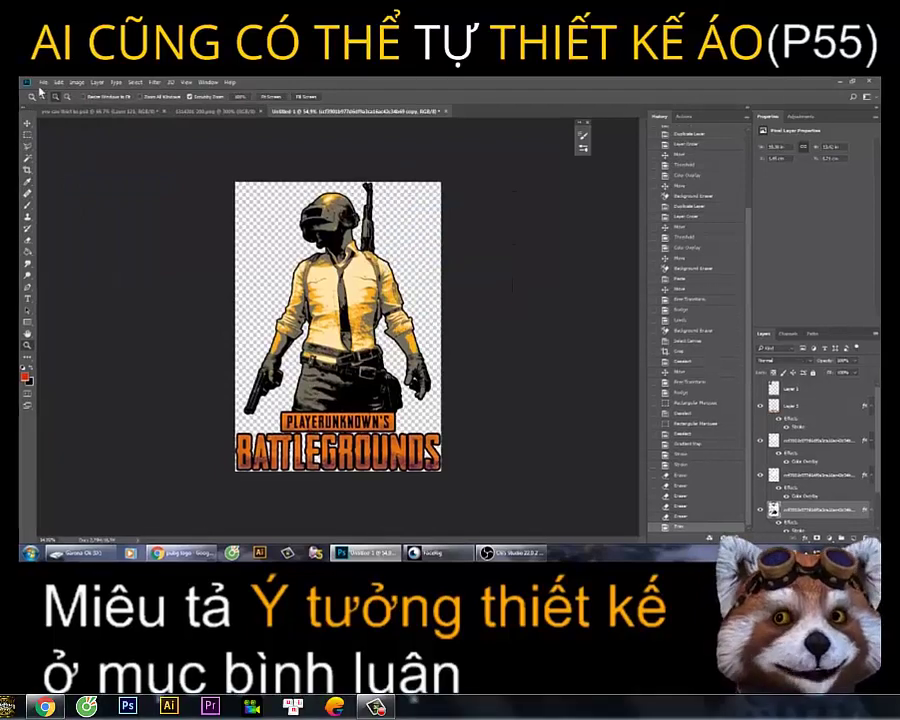
{"action": "left_click", "coordinate": [41, 82]}
{"action": "left_click", "coordinate": [70, 176]}
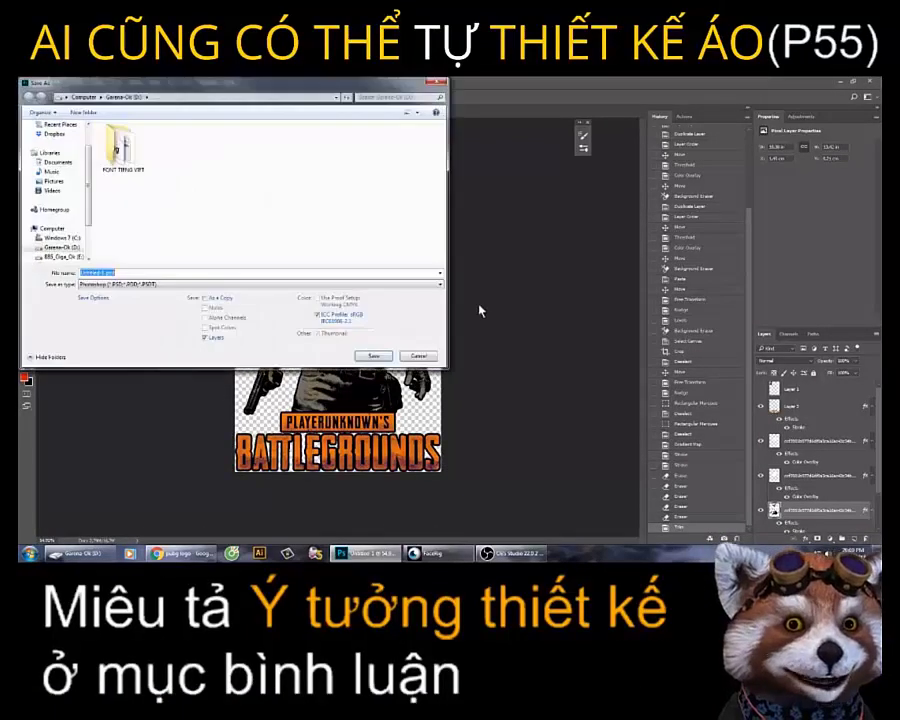
{"action": "left_click_drag", "start_coordinate": [141, 84], "coordinate": [543, 87]}
{"action": "left_click", "coordinate": [508, 290]}
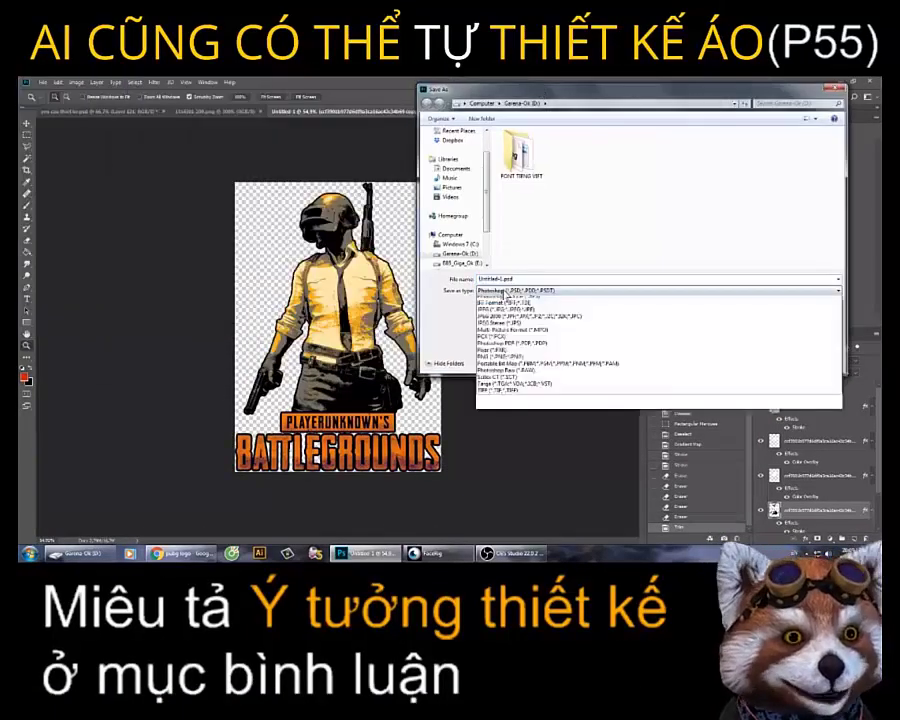
{"action": "left_click", "coordinate": [515, 402]}
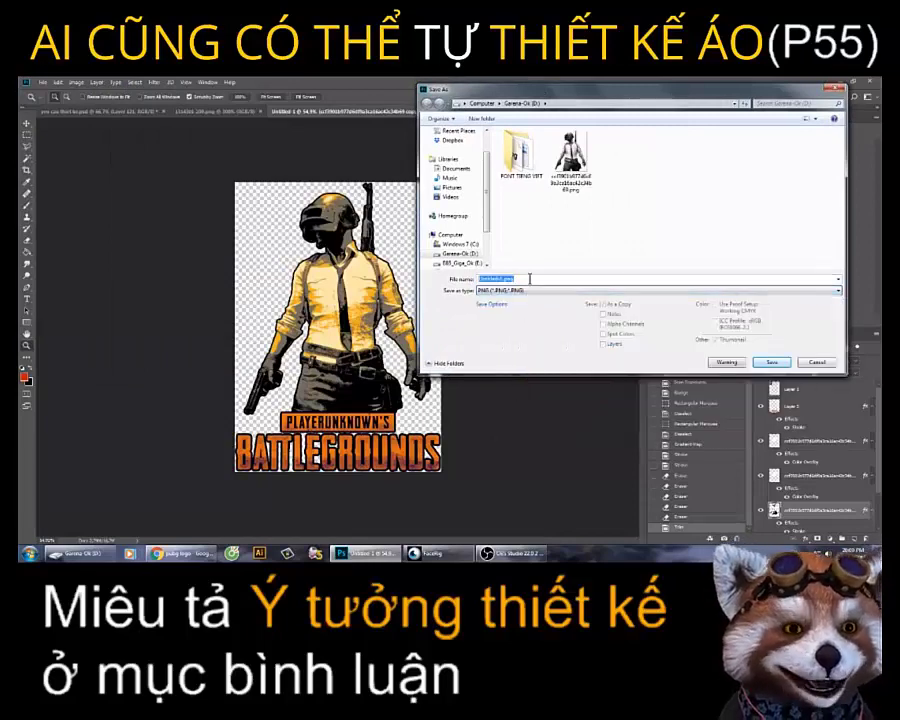
{"action": "type", "text": "pubg"}
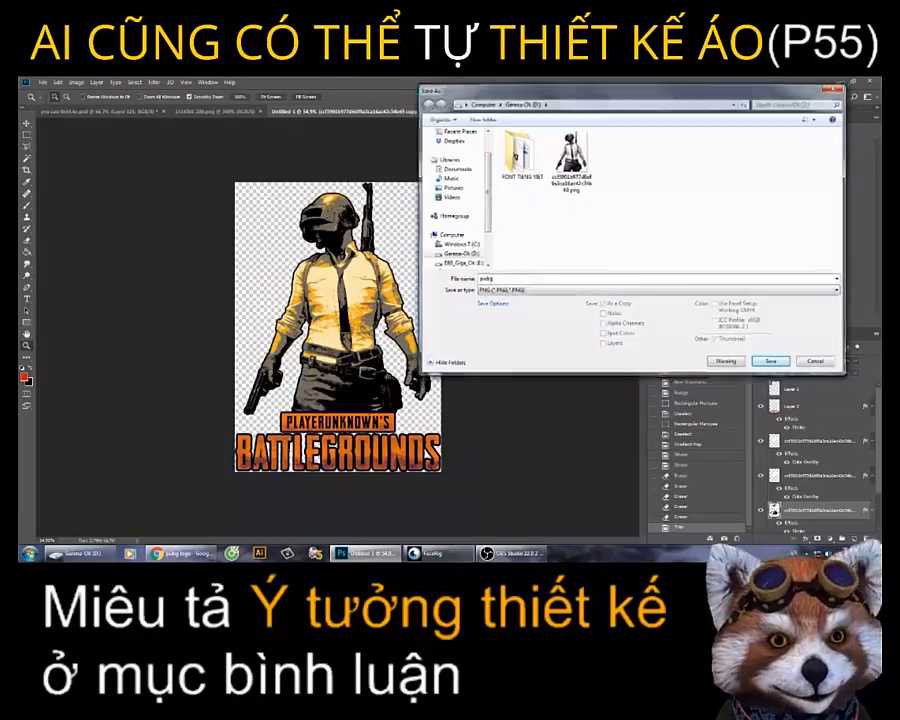
{"action": "key", "text": "Return"}
{"action": "key", "text": "Return"}
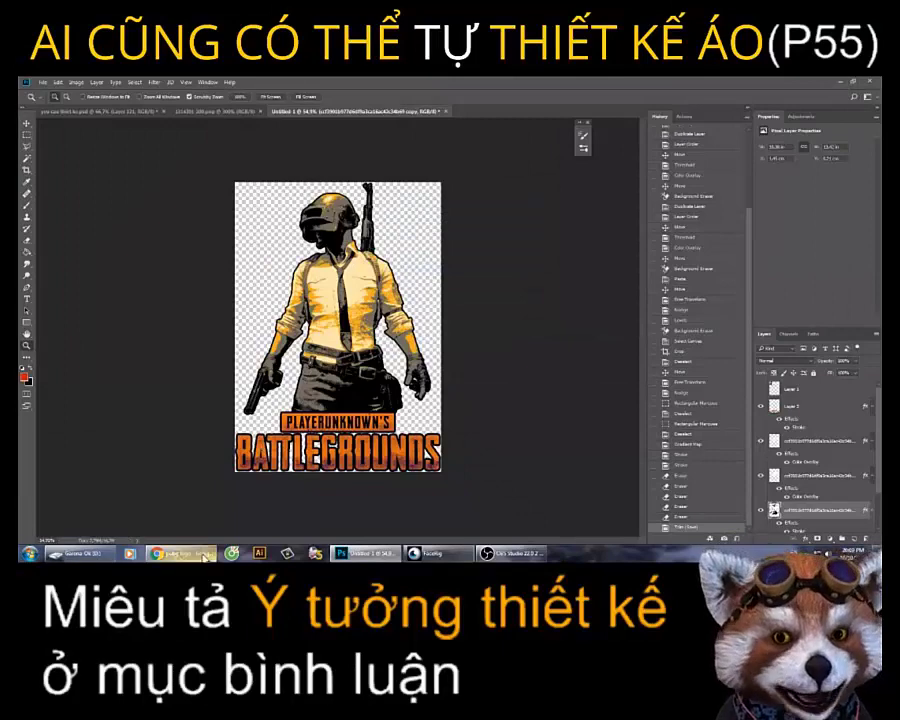
{"action": "left_click", "coordinate": [180, 553]}
{"action": "left_click", "coordinate": [187, 83]}
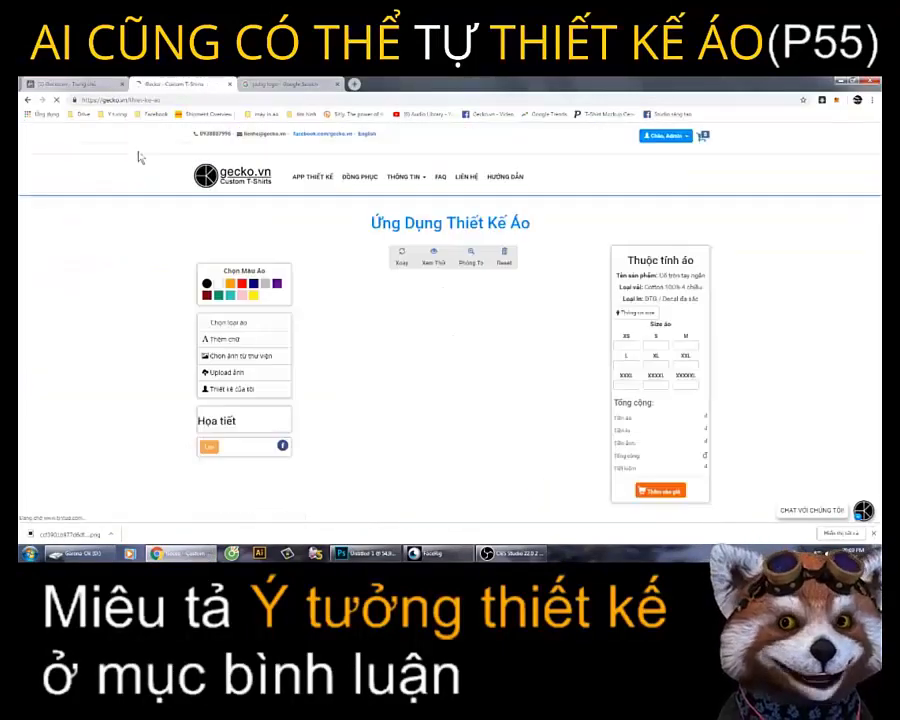
- Upload pubg.png onto the gecko.vn T-shirt mockup
{"action": "left_click_drag", "start_coordinate": [358, 224], "coordinate": [526, 226]}
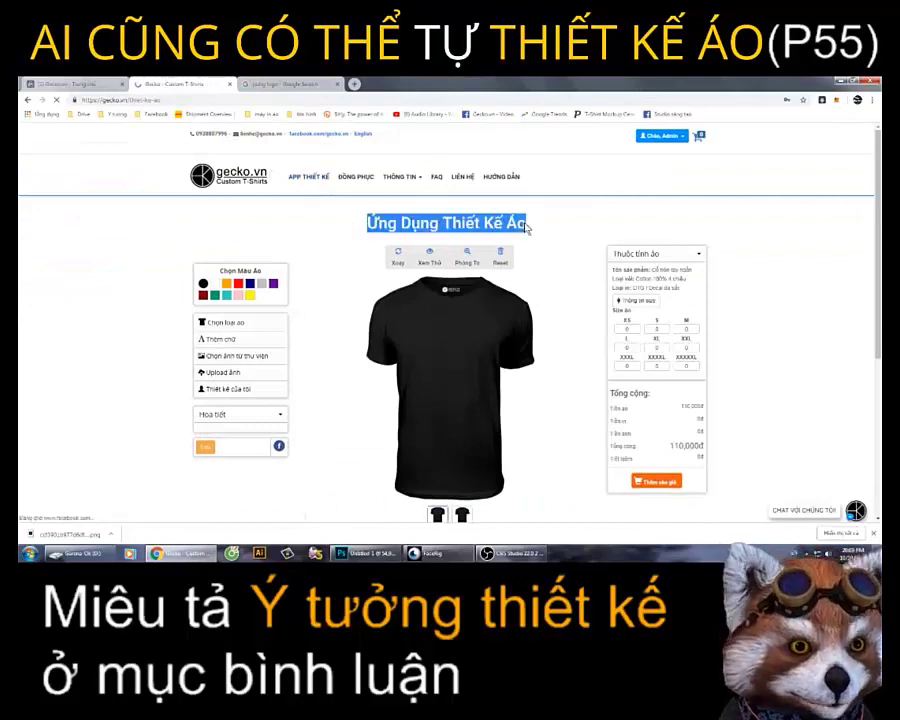
{"action": "left_click", "coordinate": [310, 330]}
{"action": "left_click", "coordinate": [250, 373]}
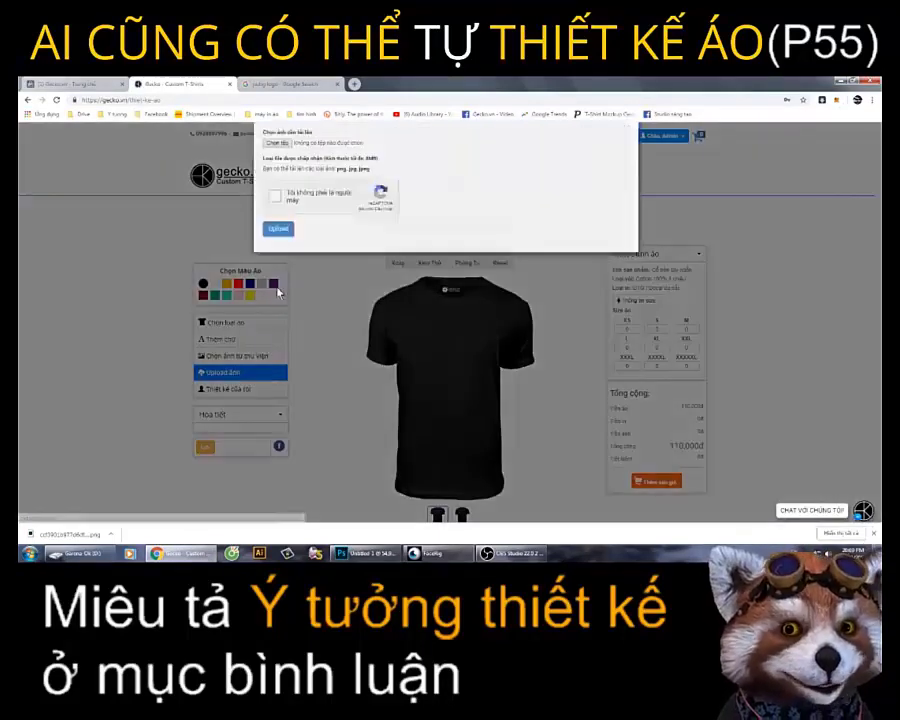
{"action": "left_click", "coordinate": [280, 158]}
{"action": "double_click", "coordinate": [171, 148]}
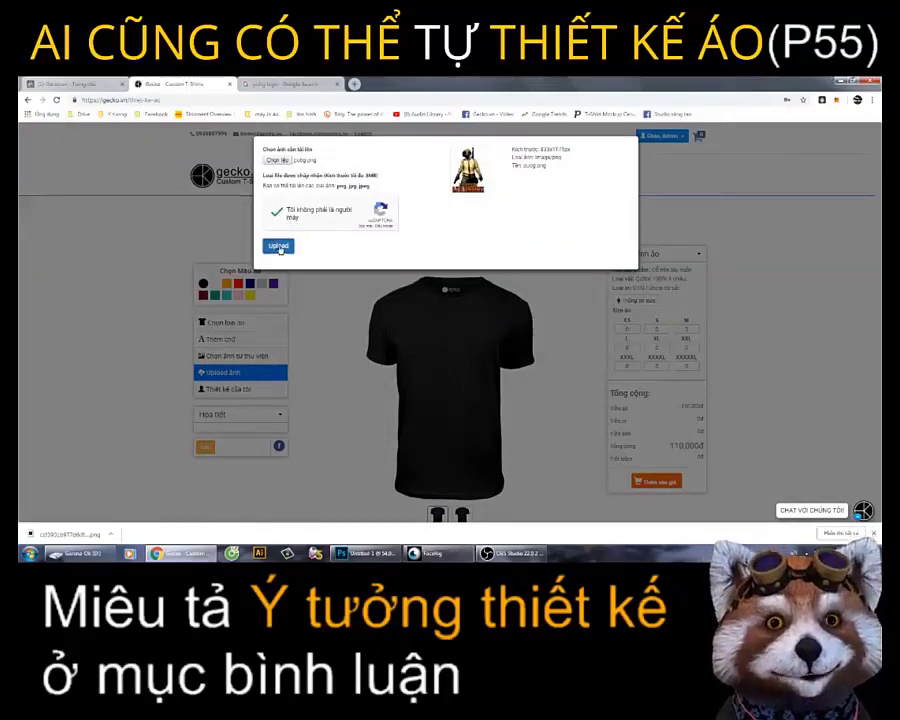
{"action": "left_click", "coordinate": [279, 246]}
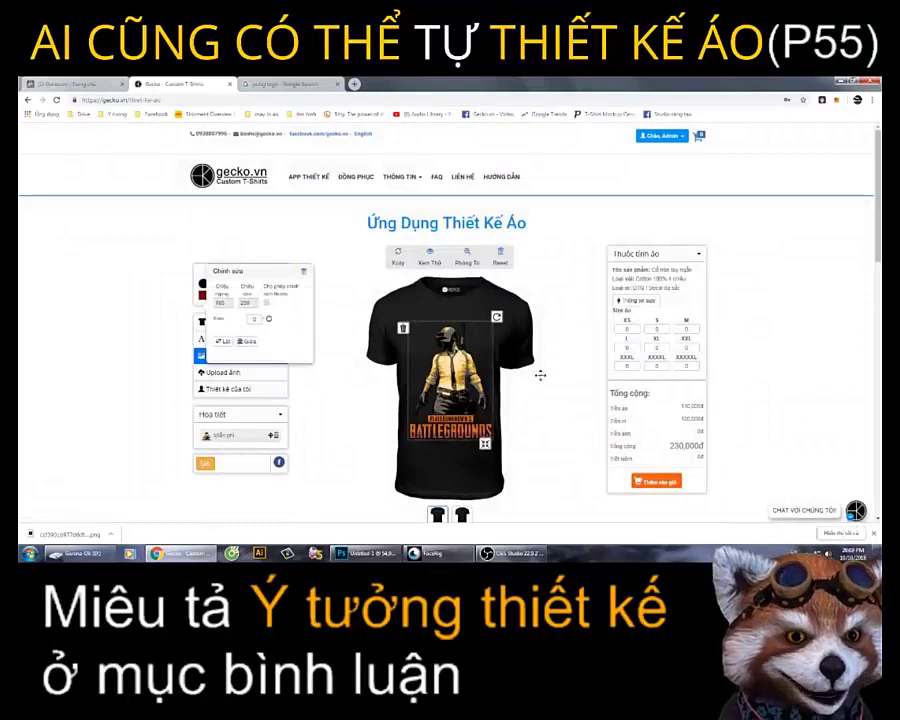
{"action": "left_click", "coordinate": [582, 322]}
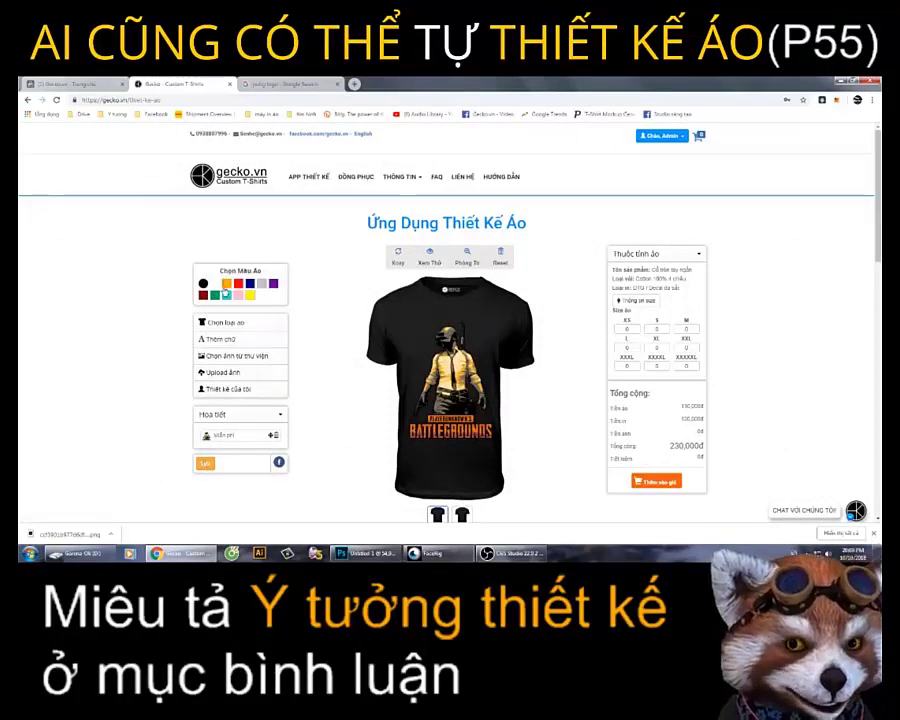
- Make the T-shirt grey, save the design, and select its link before moving to Facebook
{"action": "left_click", "coordinate": [227, 286]}
{"action": "left_click", "coordinate": [250, 285]}
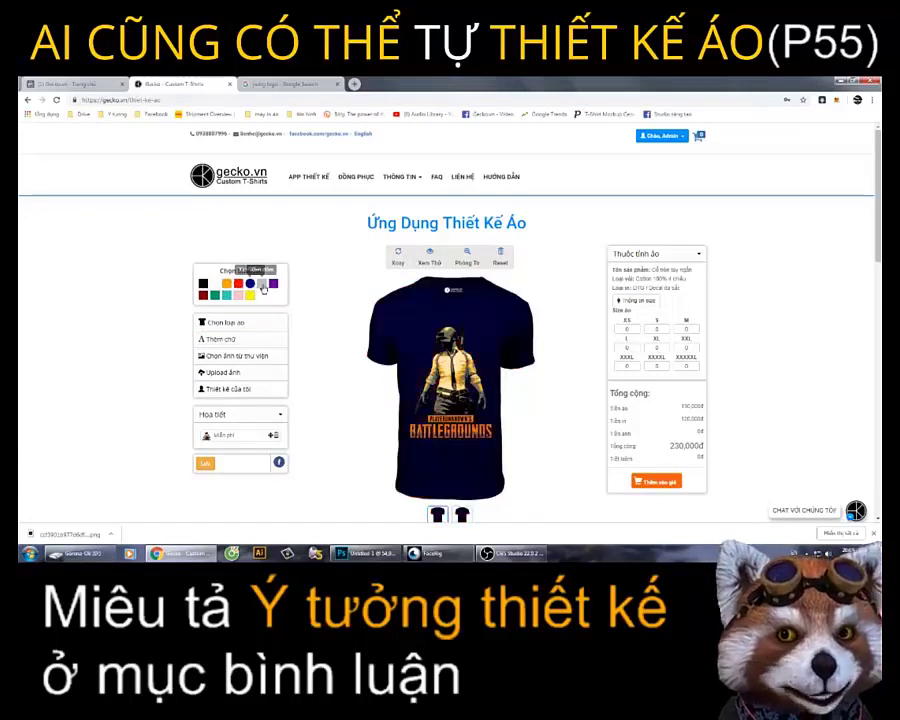
{"action": "left_click", "coordinate": [207, 466]}
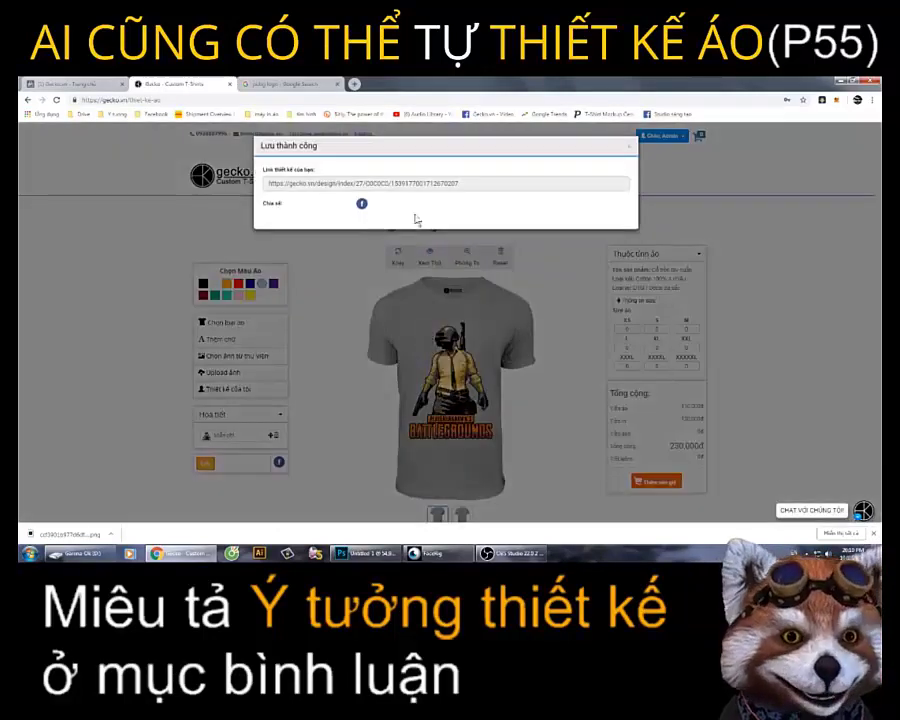
{"action": "left_click_drag", "start_coordinate": [460, 184], "coordinate": [117, 102]}
{"action": "left_click", "coordinate": [75, 84]}
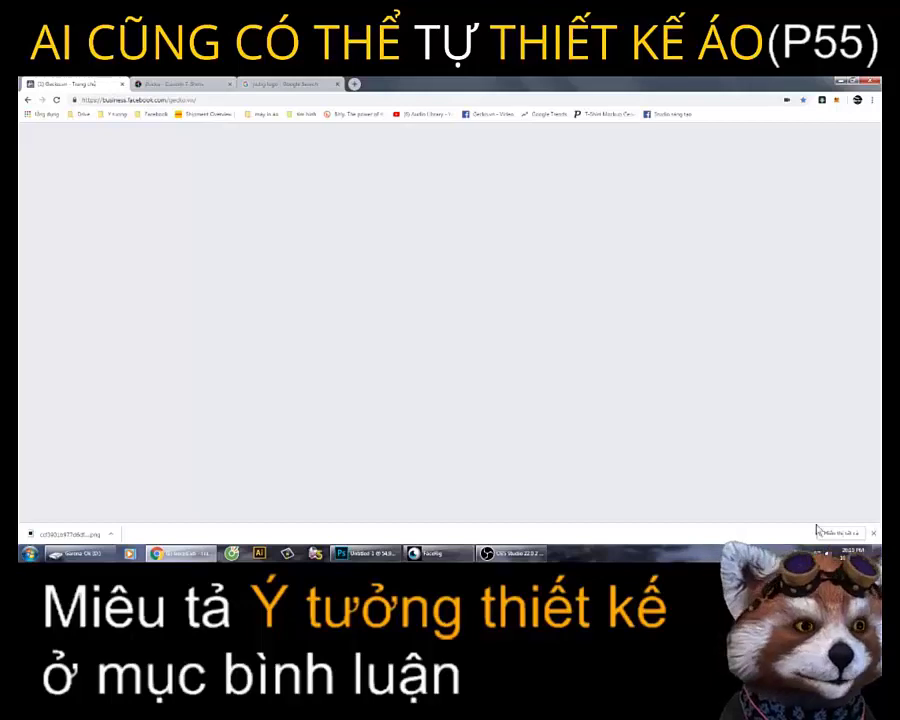